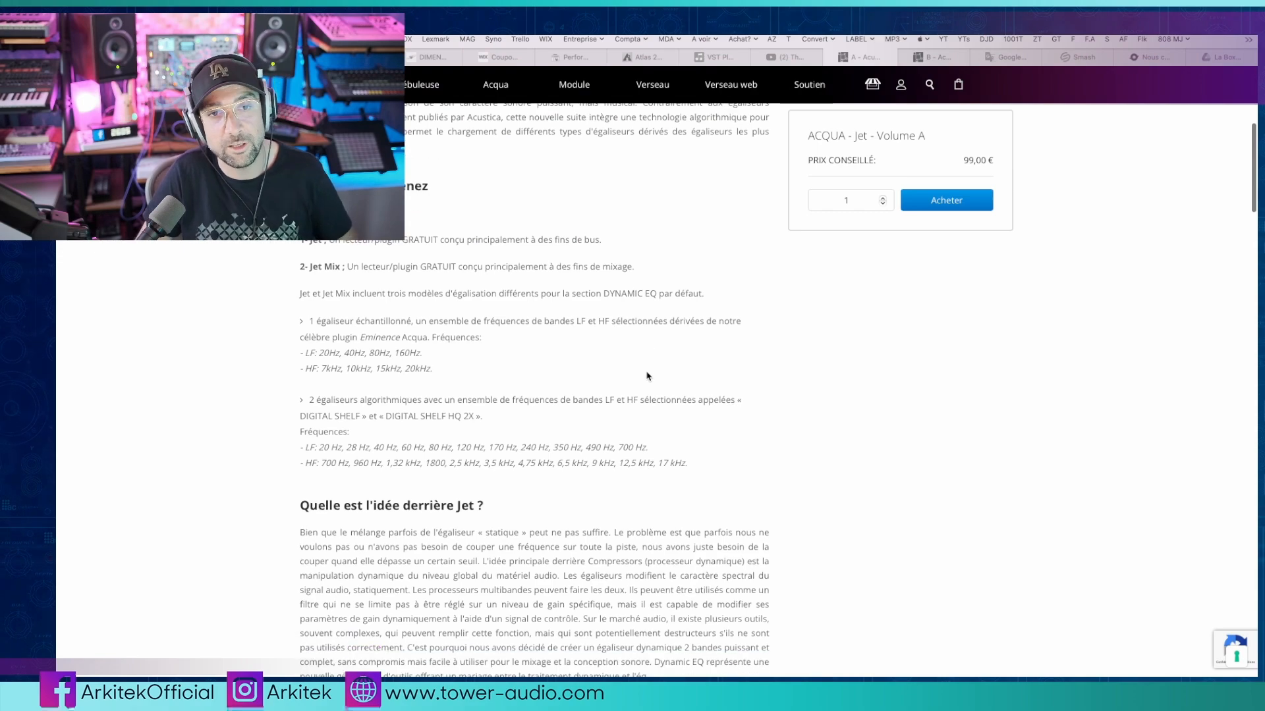
# Examine the Jet features list and the Jet Bus and Jet Mix interface images on the Jet - Volume A product page.
pyautogui.scroll(-10, 647, 386)
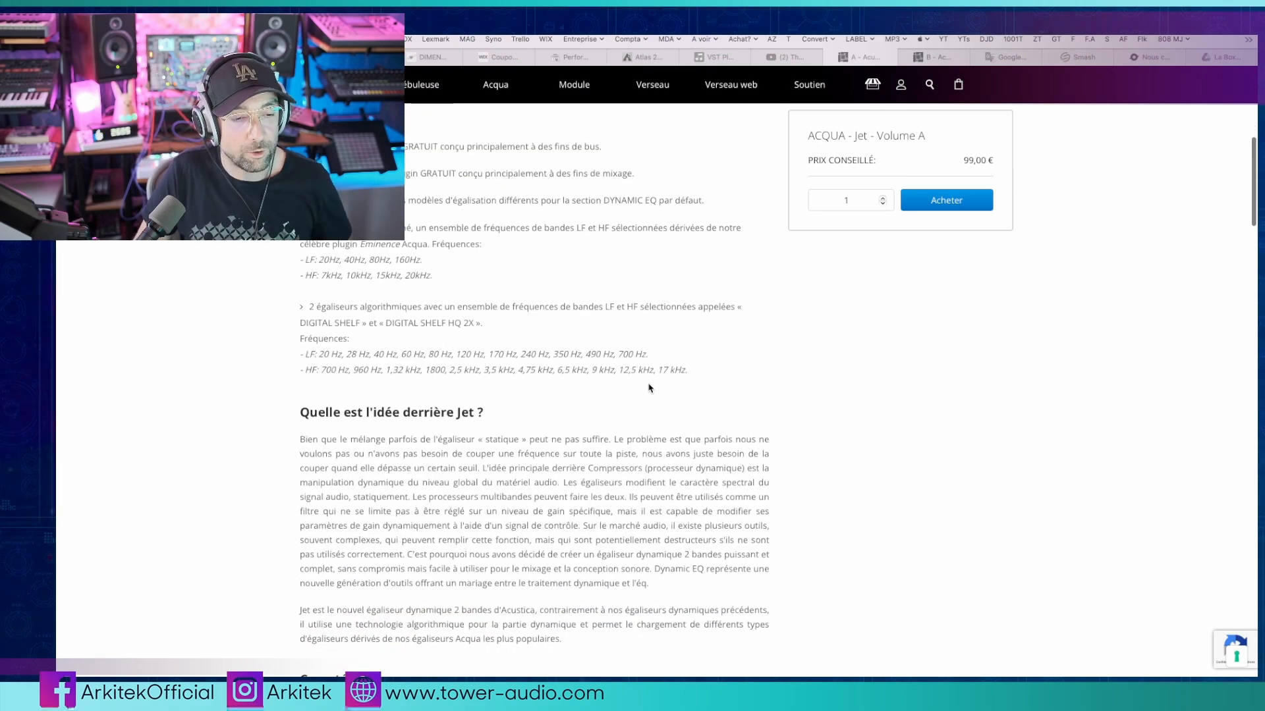
pyautogui.scroll(-1, 649, 389)
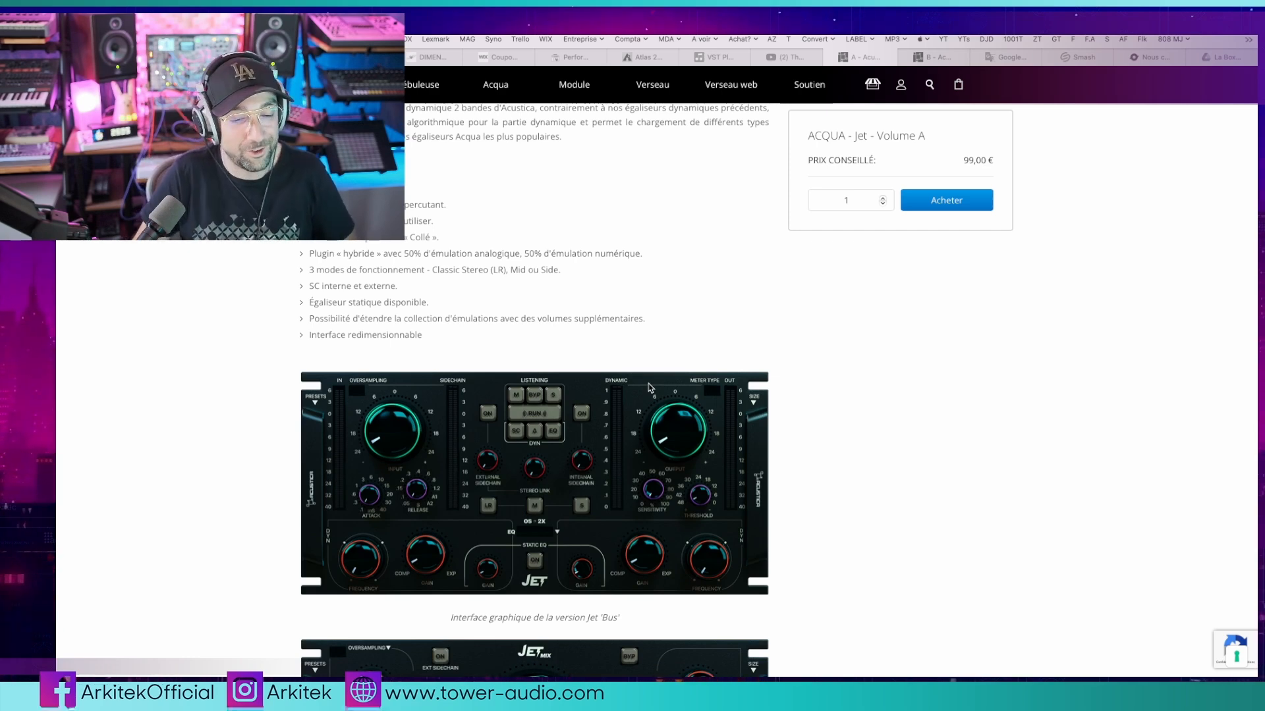
pyautogui.scroll(-5, 649, 389)
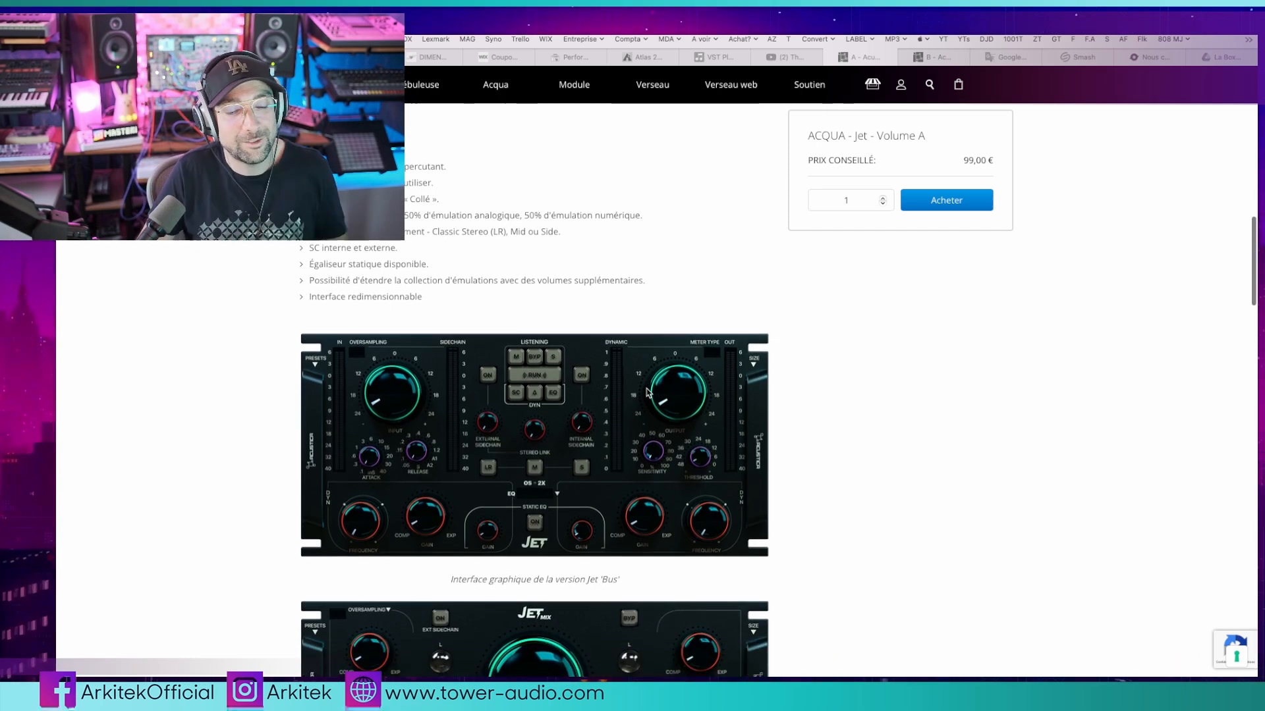
pyautogui.scroll(-3, 647, 398)
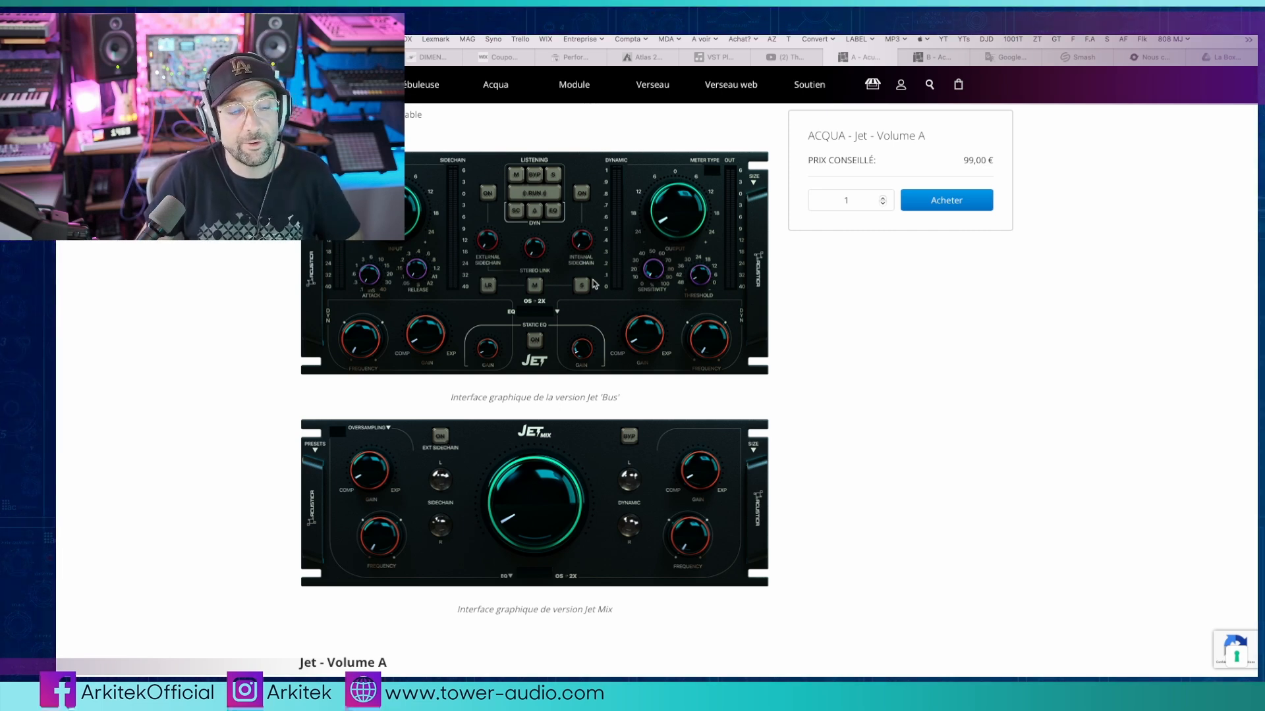
pyautogui.scroll(1, 593, 283)
pyautogui.scroll(1, 594, 283)
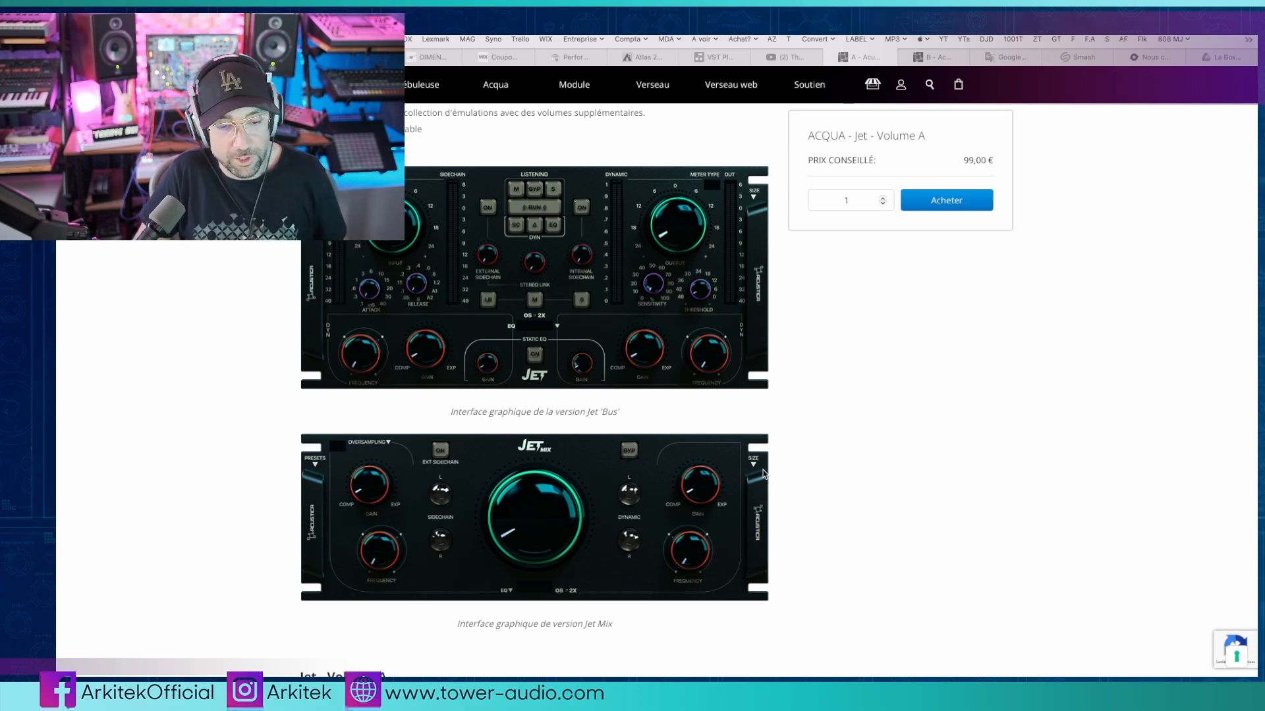
# Switch to Aquarius Desktop and examine the Jet, Jet Volume A and Jet Volume B entries among the purchased products.
pyautogui.hotkey('ctrl', 'Left')
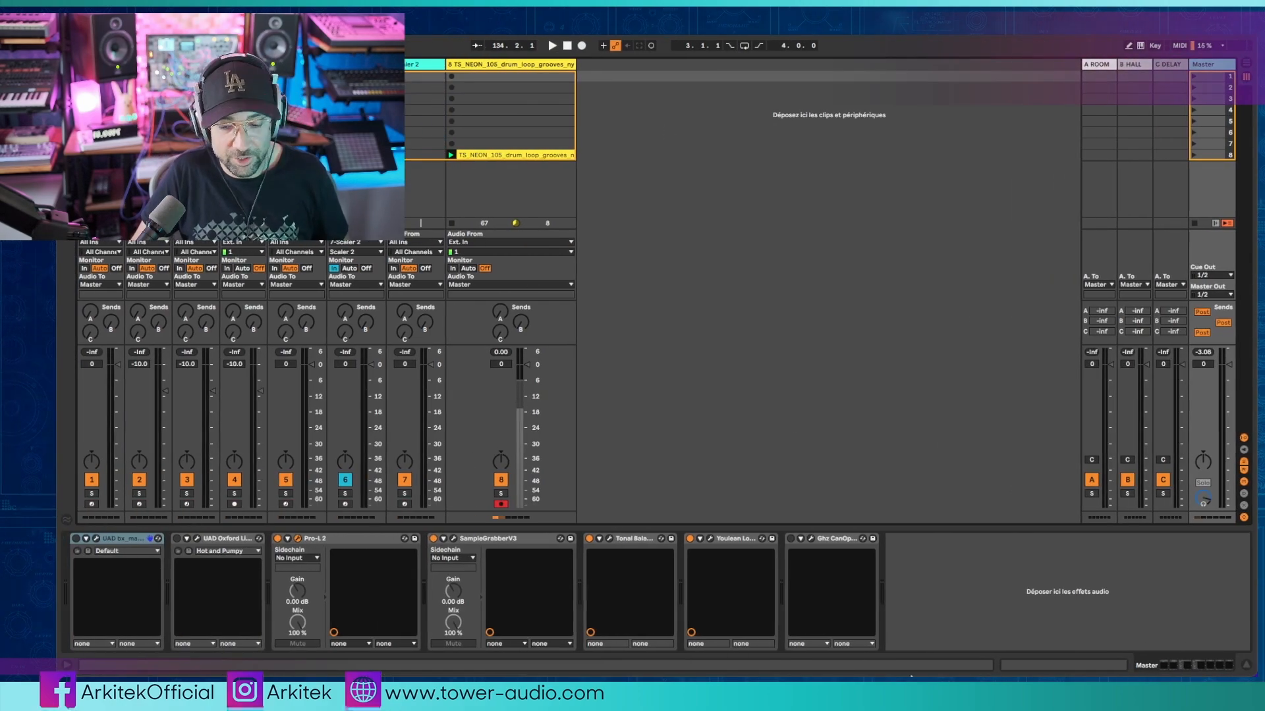
pyautogui.moveTo(1230, 666)
pyautogui.click(1166, 664)
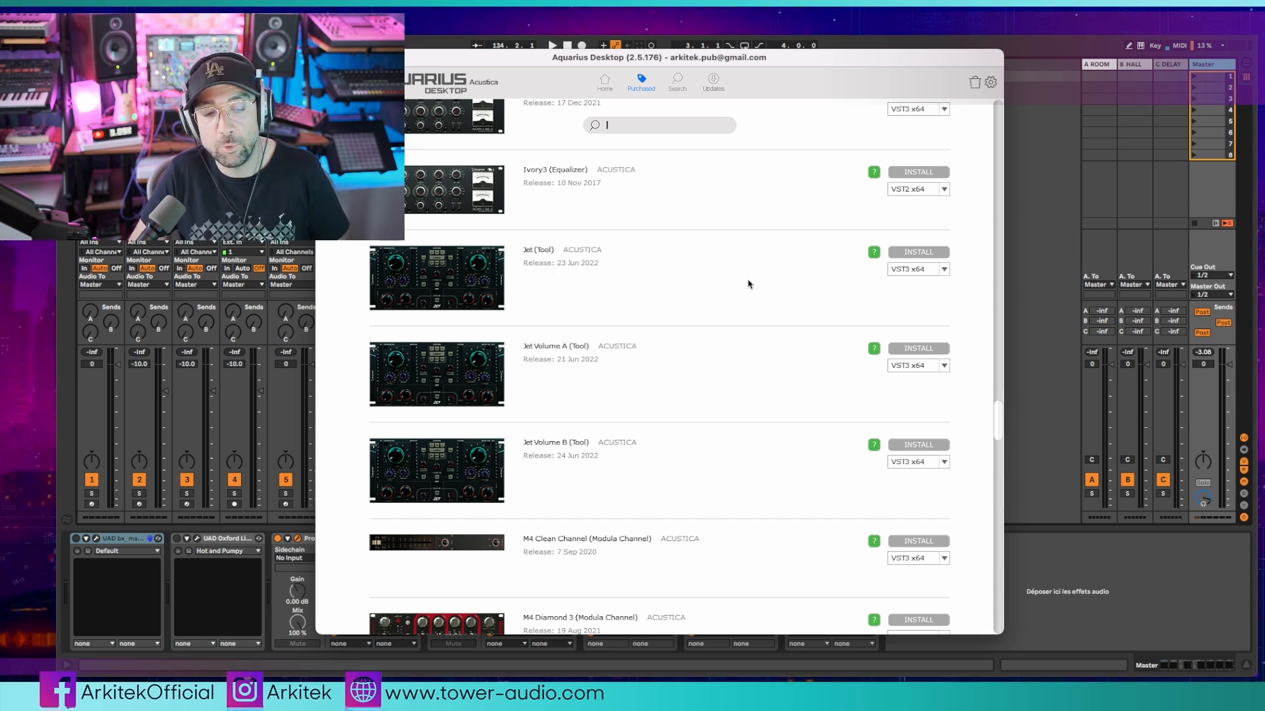
pyautogui.click(561, 349)
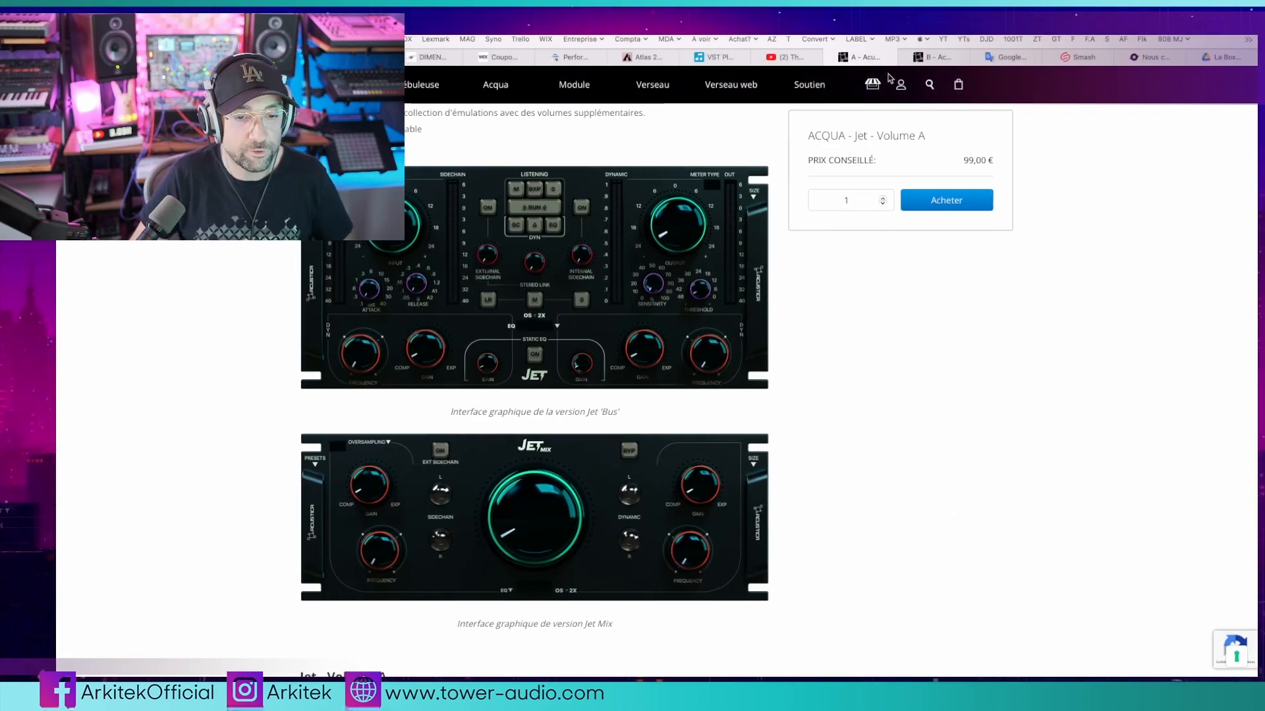
# Return to the Jet - Volume A product page and review its offer and installation notes.
pyautogui.scroll(4, 490, 300)
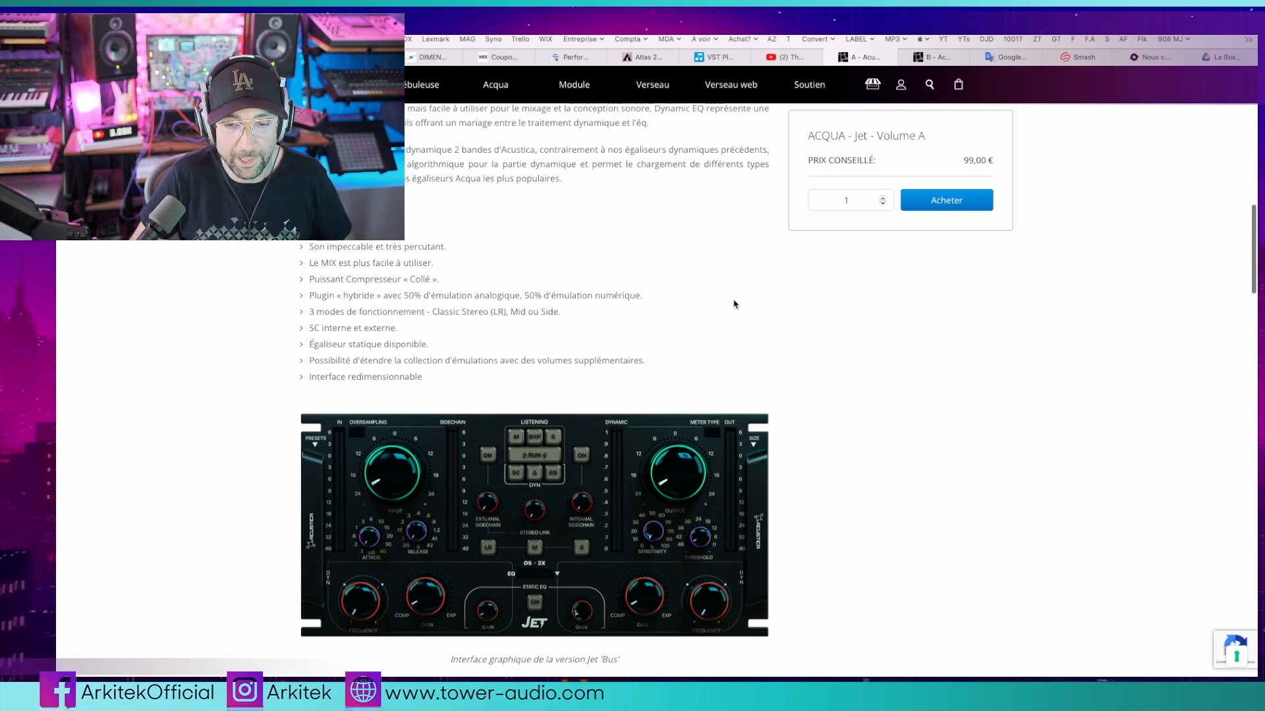
pyautogui.scroll(10, 802, 250)
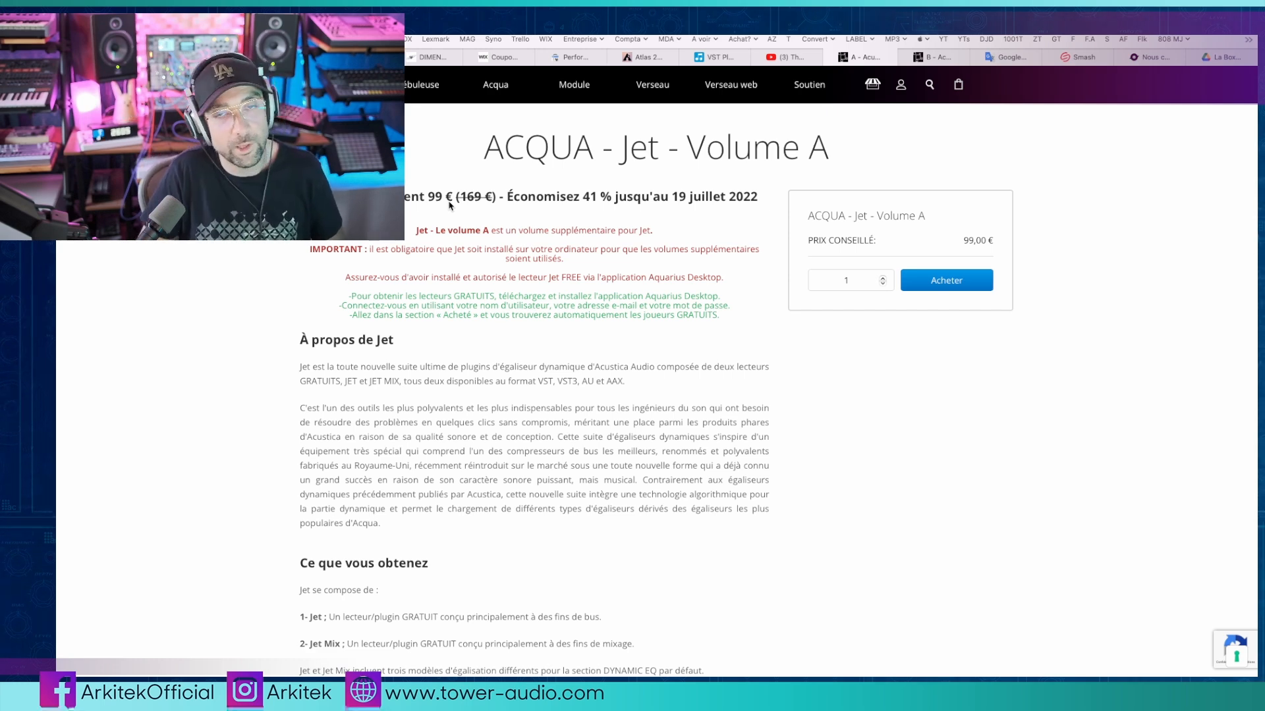
pyautogui.scroll(-2, 470, 240)
pyautogui.scroll(2, 470, 240)
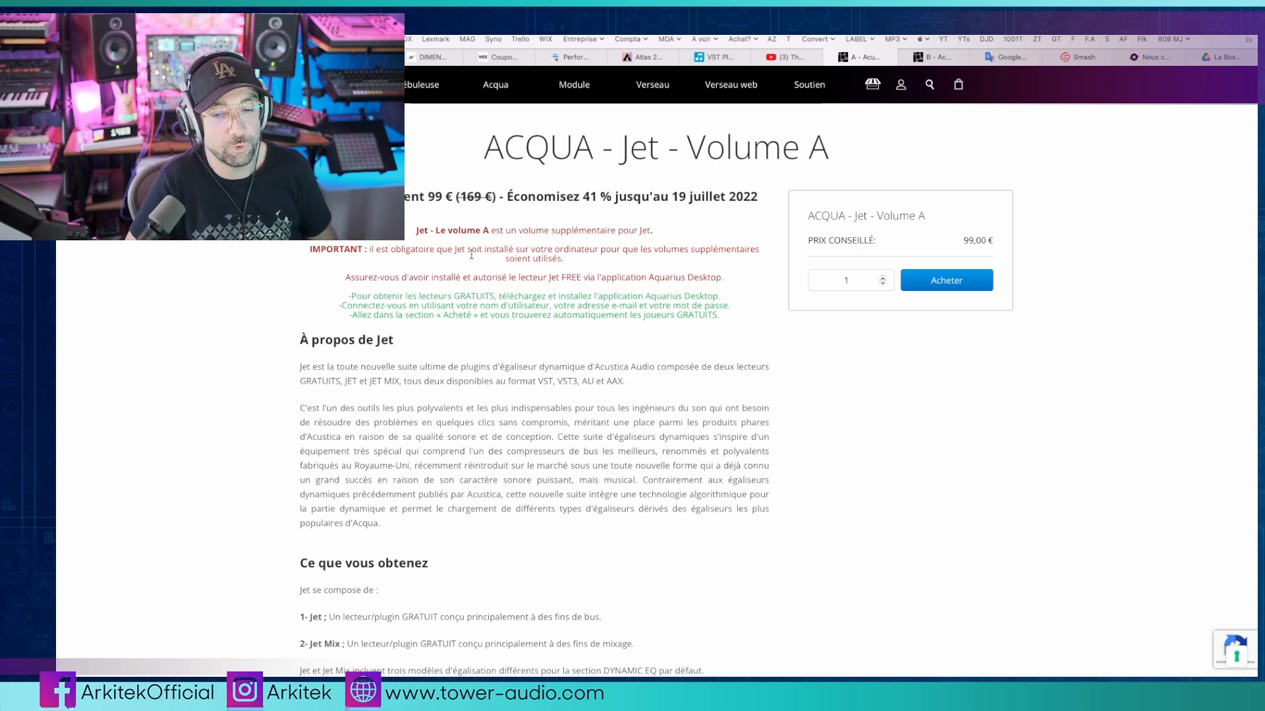
# Read the Jet - Volume A section describing what the extra volume includes.
pyautogui.scroll(-1, 483, 304)
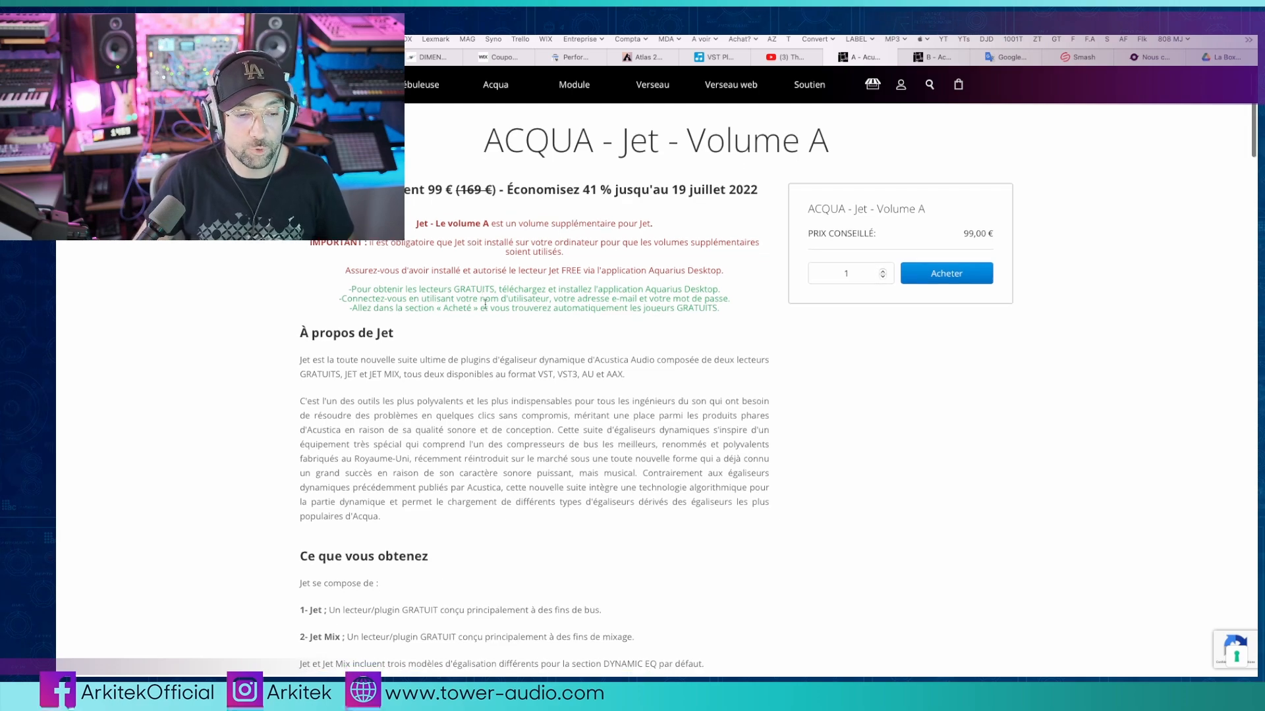
pyautogui.scroll(-5, 604, 315)
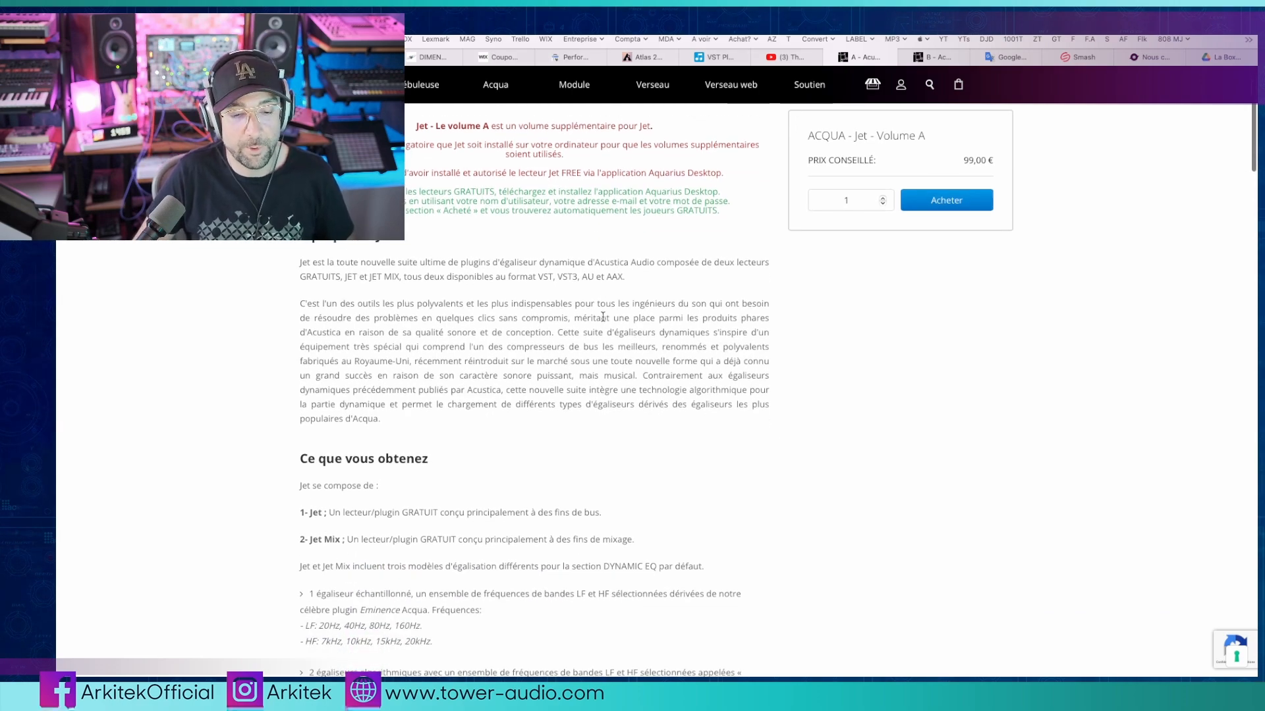
pyautogui.scroll(-20, 604, 315)
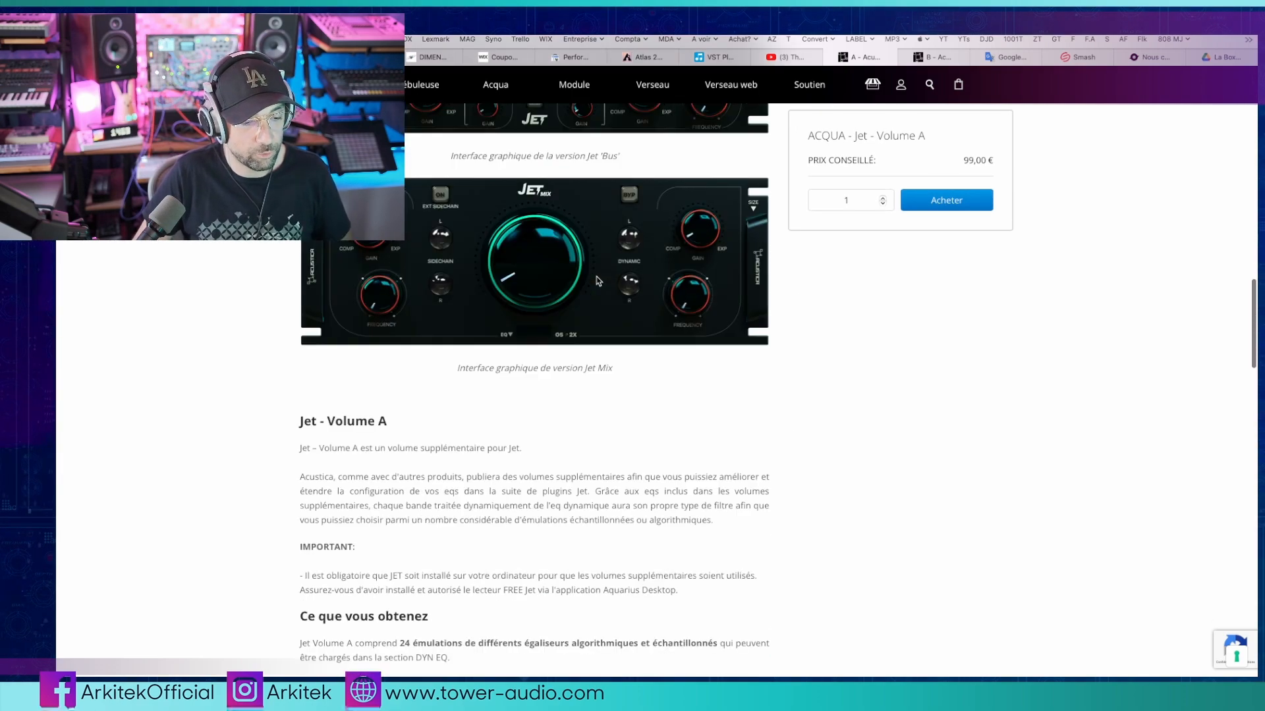
pyautogui.scroll(-12, 598, 282)
pyautogui.scroll(6, 585, 286)
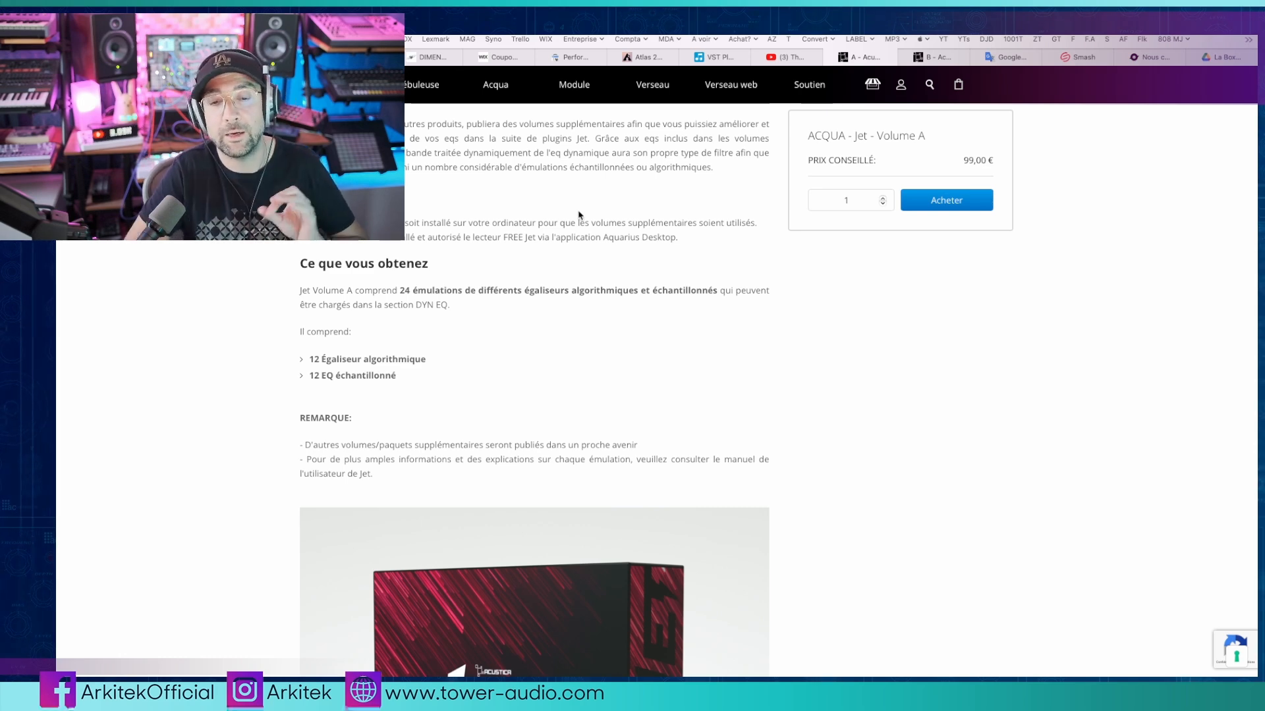
# Open the ACQUA - Jet - Volume B product page and read its description.
pyautogui.click(938, 63)
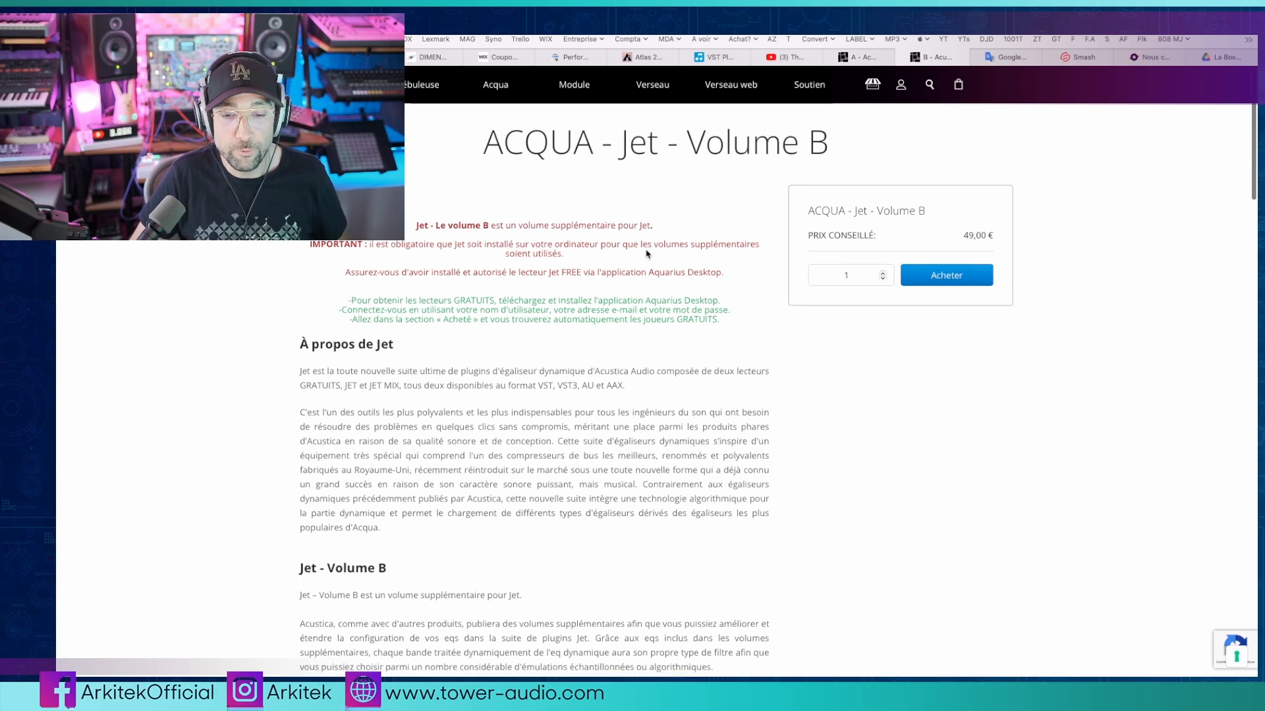
pyautogui.scroll(-1, 790, 260)
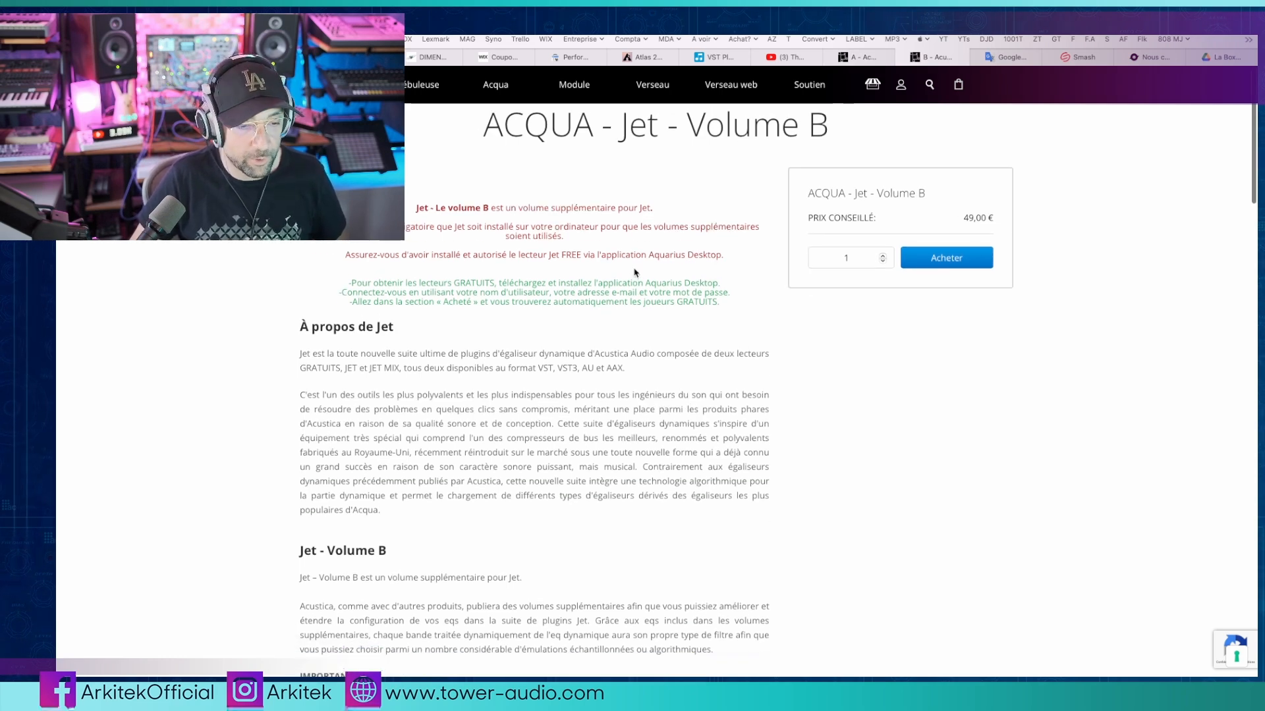
pyautogui.scroll(-3, 631, 246)
pyautogui.scroll(-10, 631, 245)
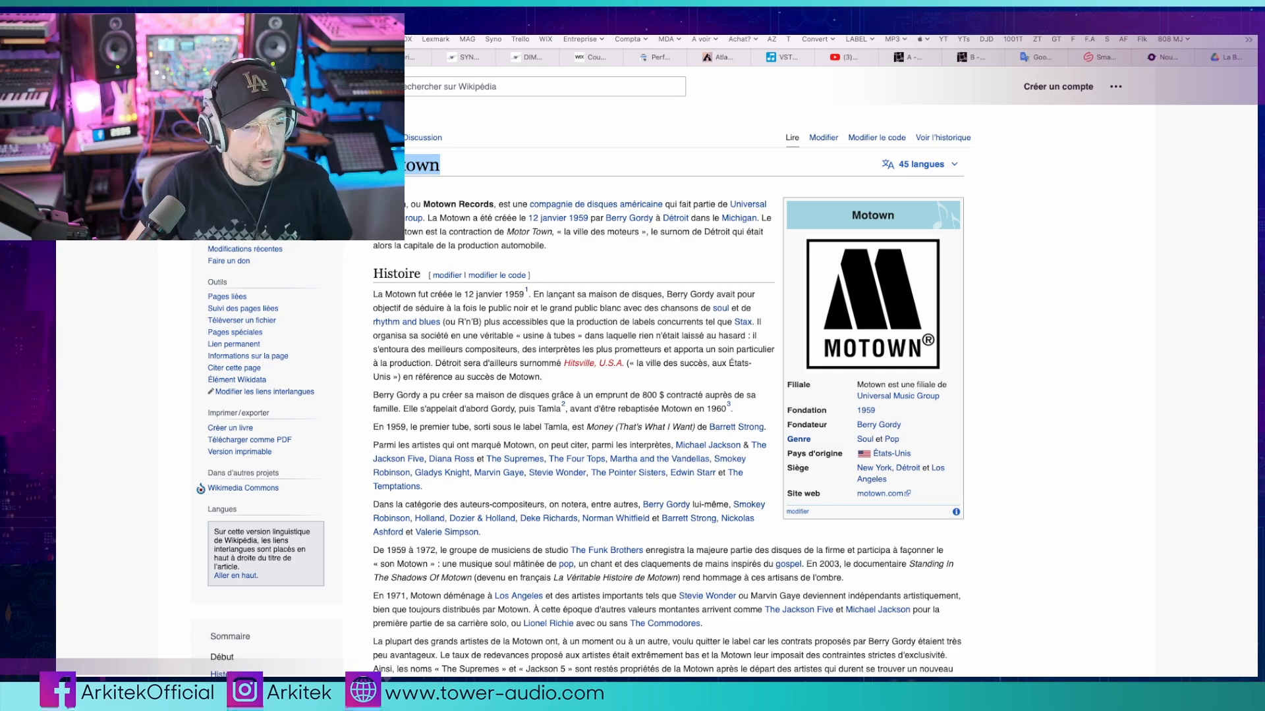
# Open the article about Motown's vintage mastering equalizer and look through its text and studio photos.
pyautogui.click(335, 57)
pyautogui.scroll(-15, 614, 282)
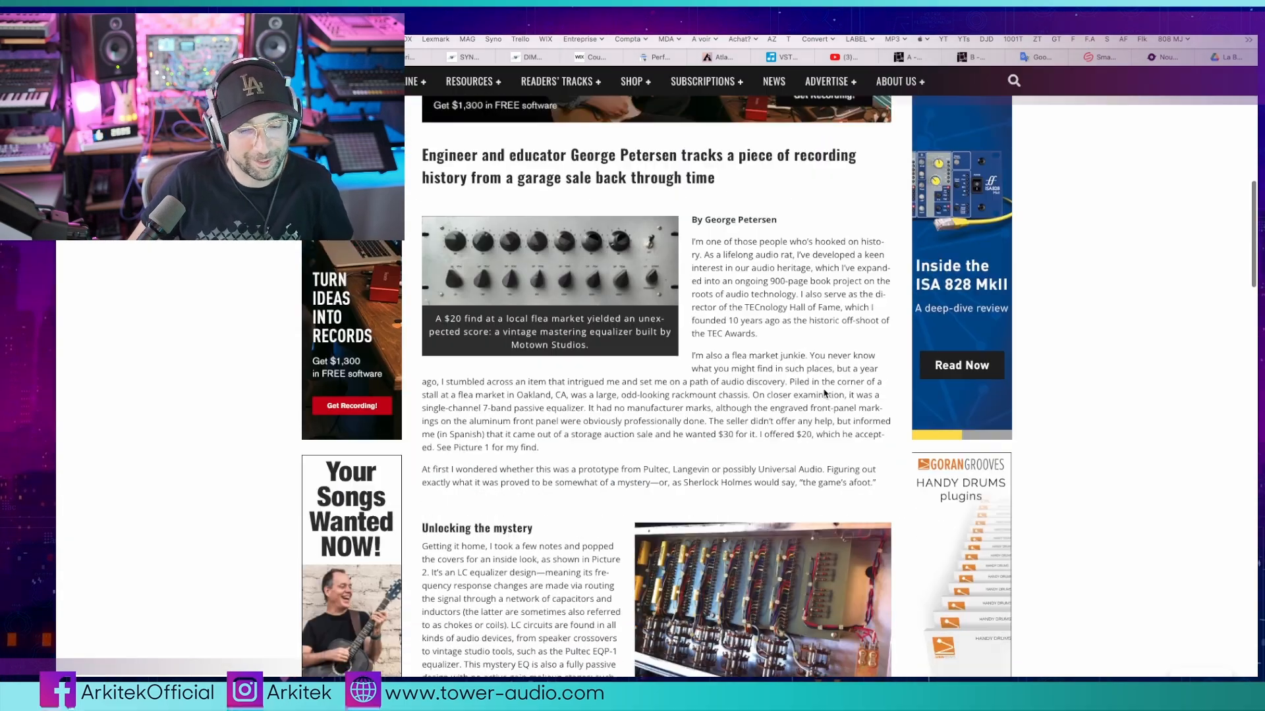
pyautogui.scroll(-15, 822, 390)
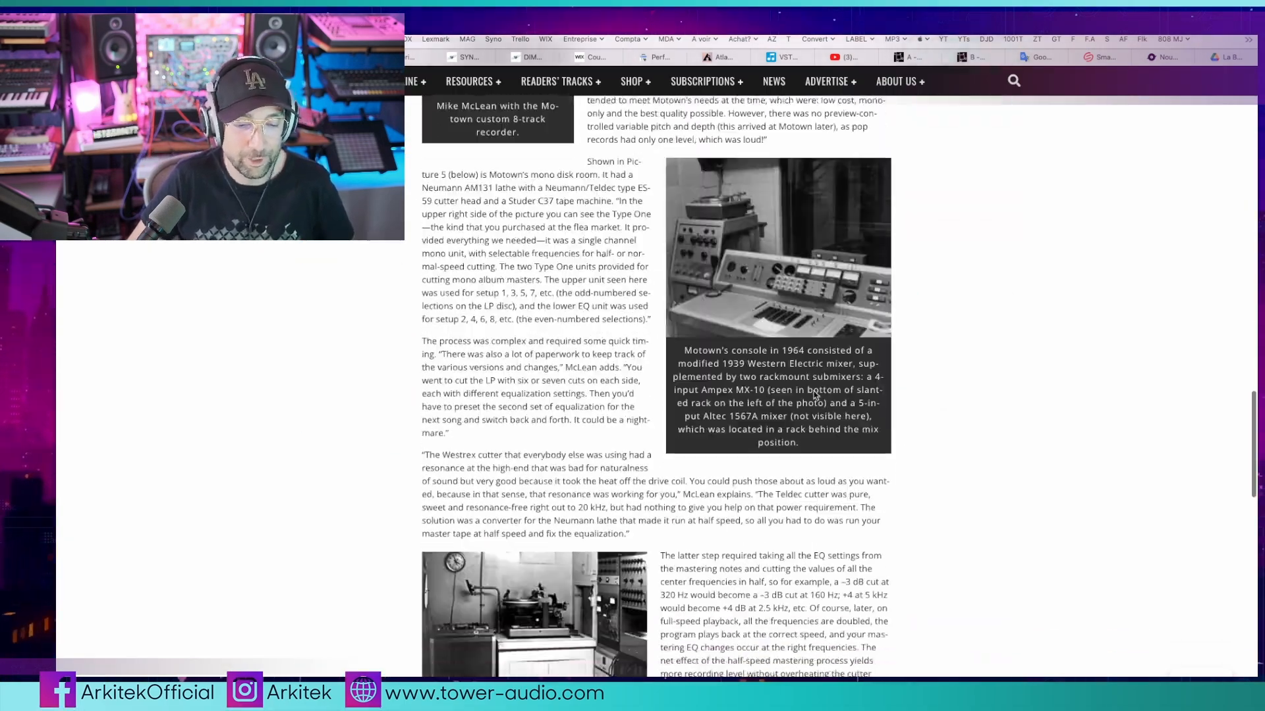
pyautogui.scroll(-10, 792, 391)
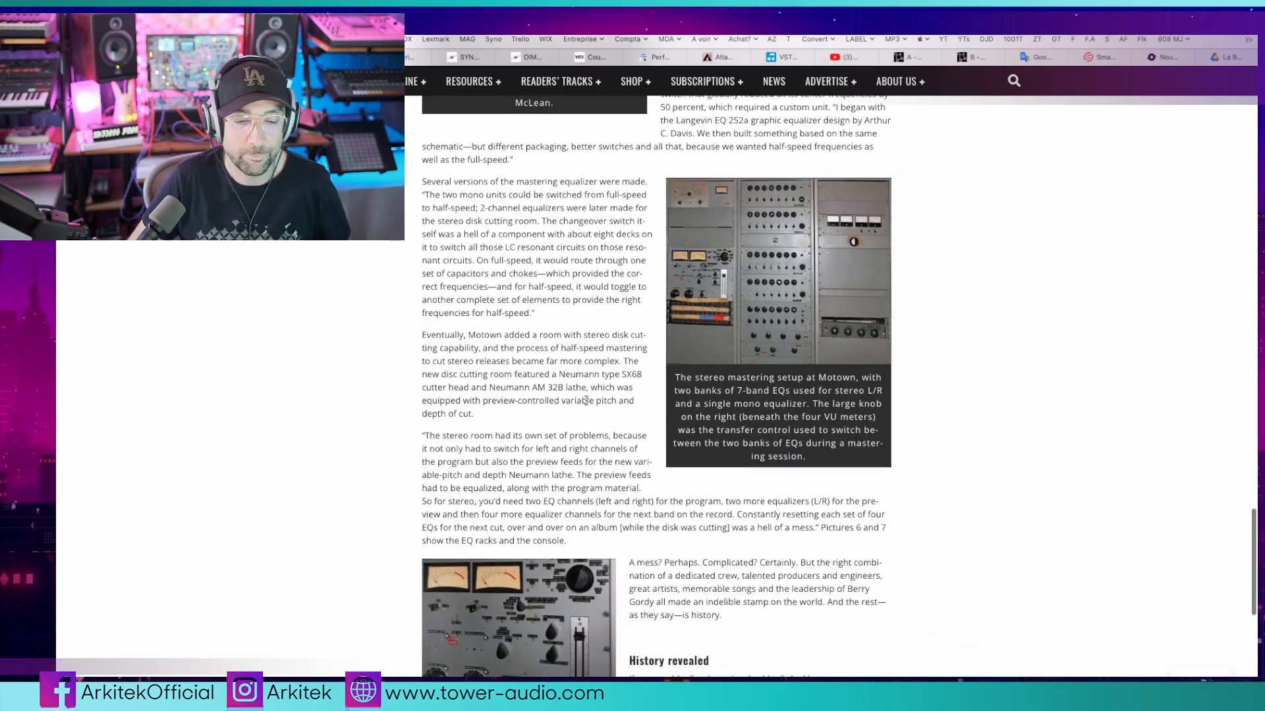
pyautogui.scroll(15, 674, 382)
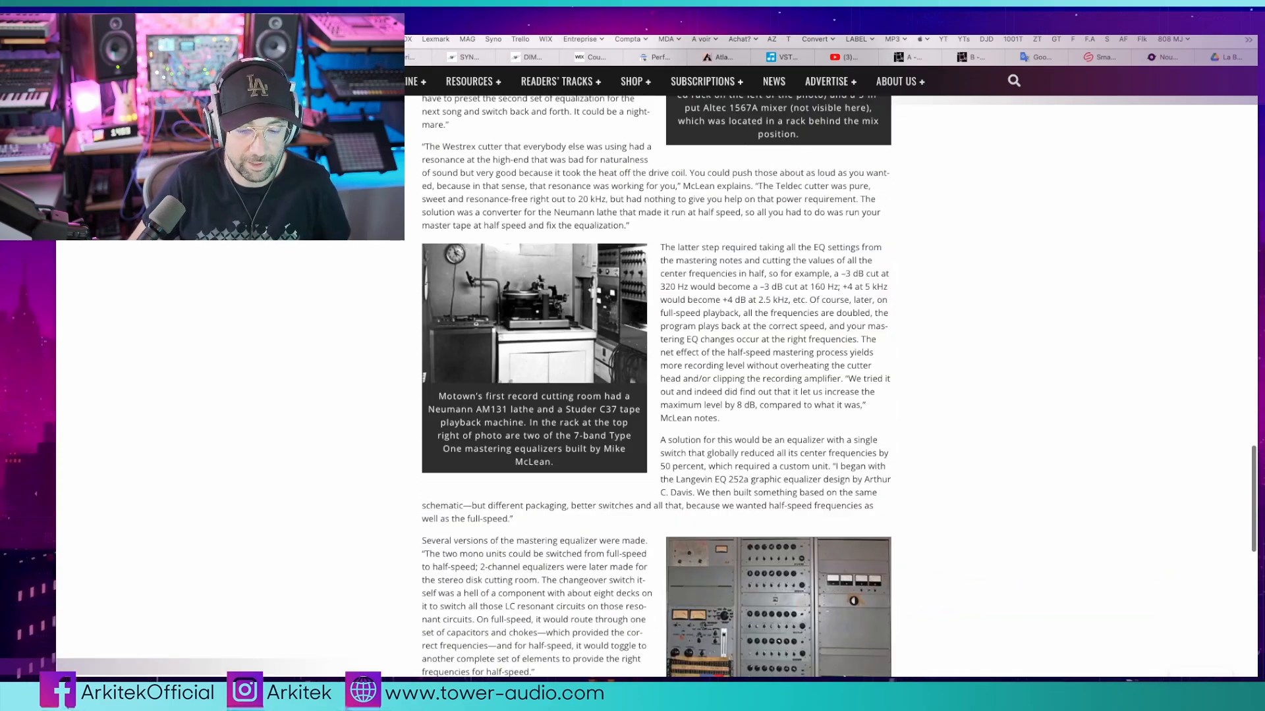
pyautogui.scroll(-4, 674, 382)
# Open the forum page on the Motown equalizer and examine the photos of its front panel and internal wiring.
pyautogui.click(753, 444)
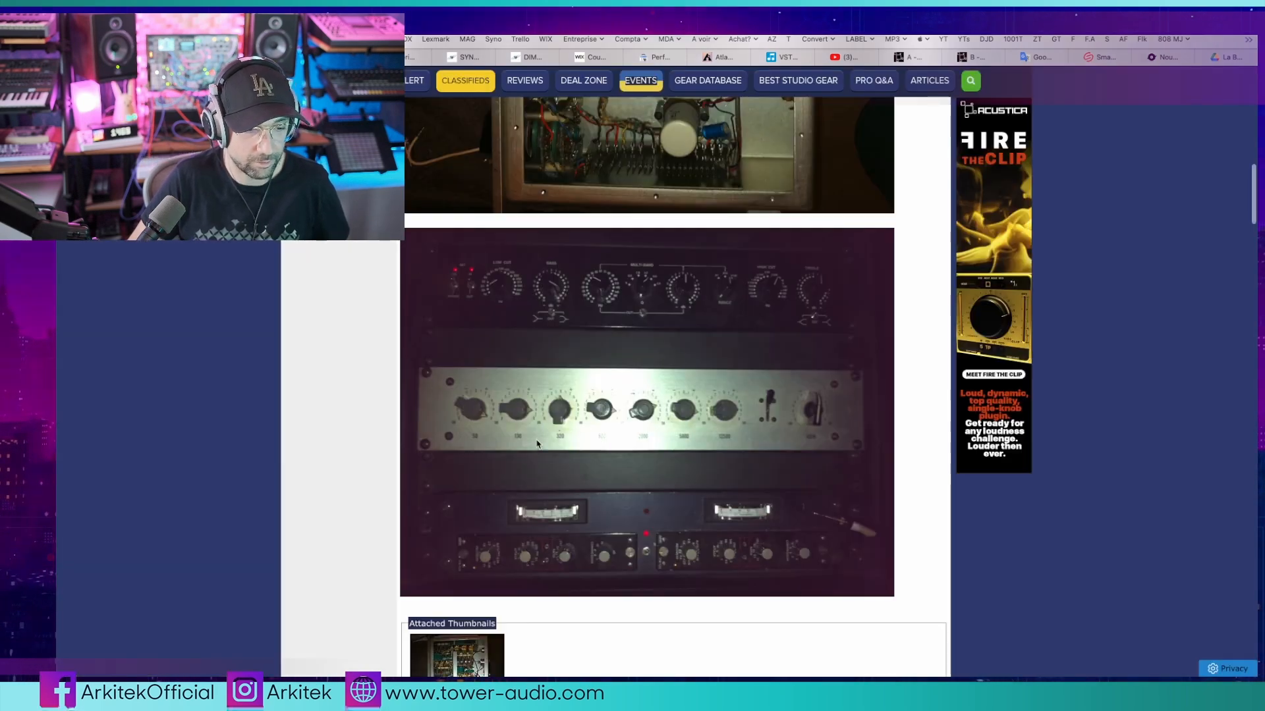
pyautogui.scroll(-2, 573, 481)
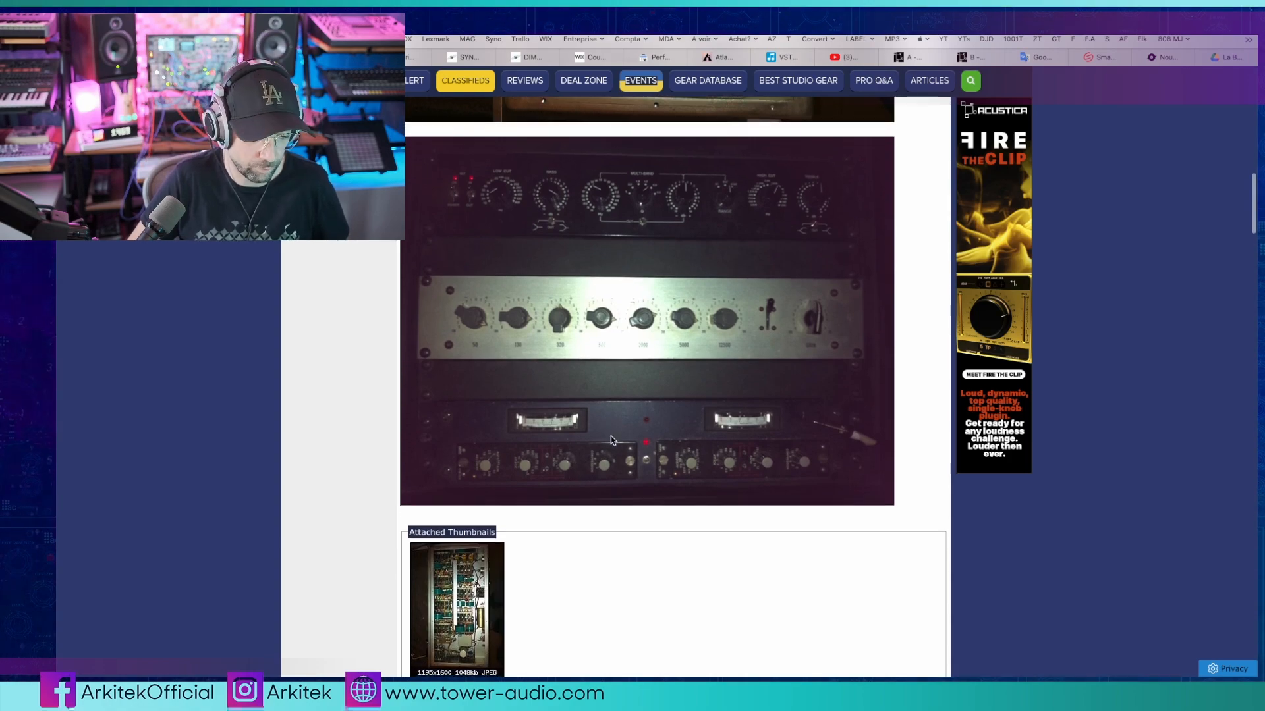
pyautogui.scroll(-6, 612, 440)
pyautogui.scroll(14, 612, 440)
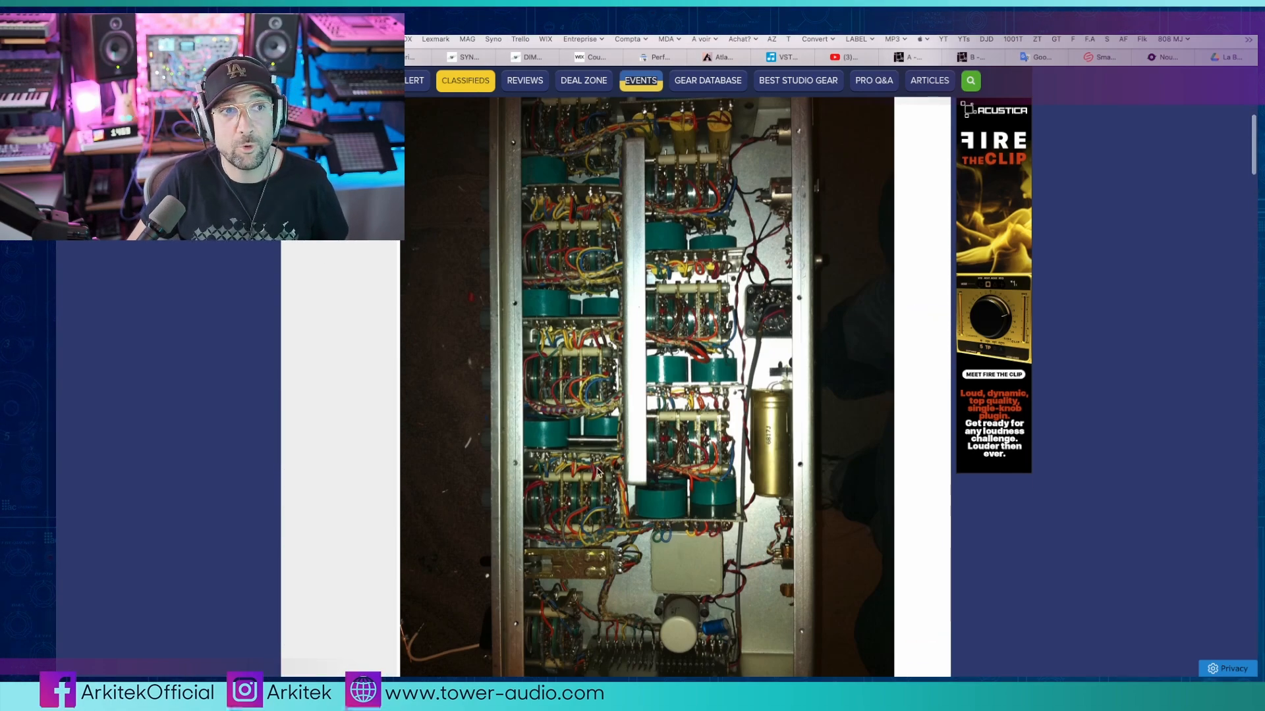
pyautogui.scroll(10, 598, 471)
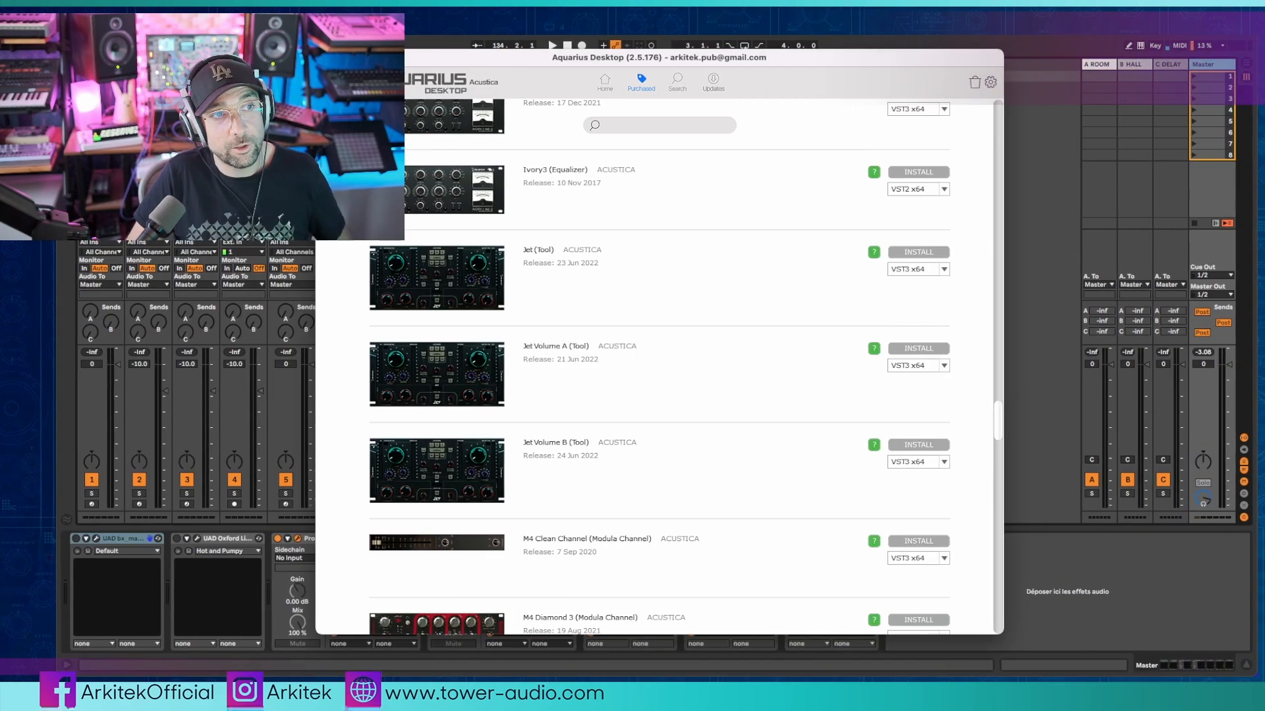
# Switch to Ableton Live, activate the JET device on the drum loop track and bring its open plugin window fully into view.
pyautogui.moveTo(487, 57); pyautogui.dragTo(542, 60)
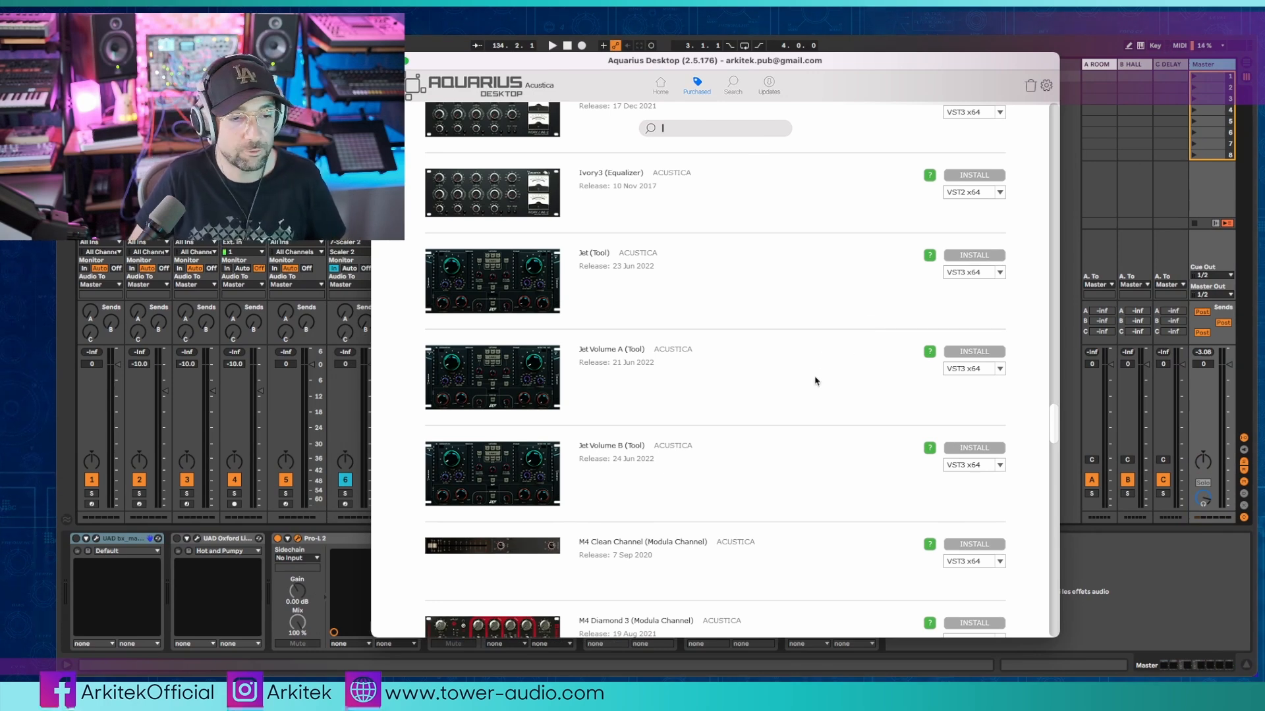
pyautogui.press('super+Tab')
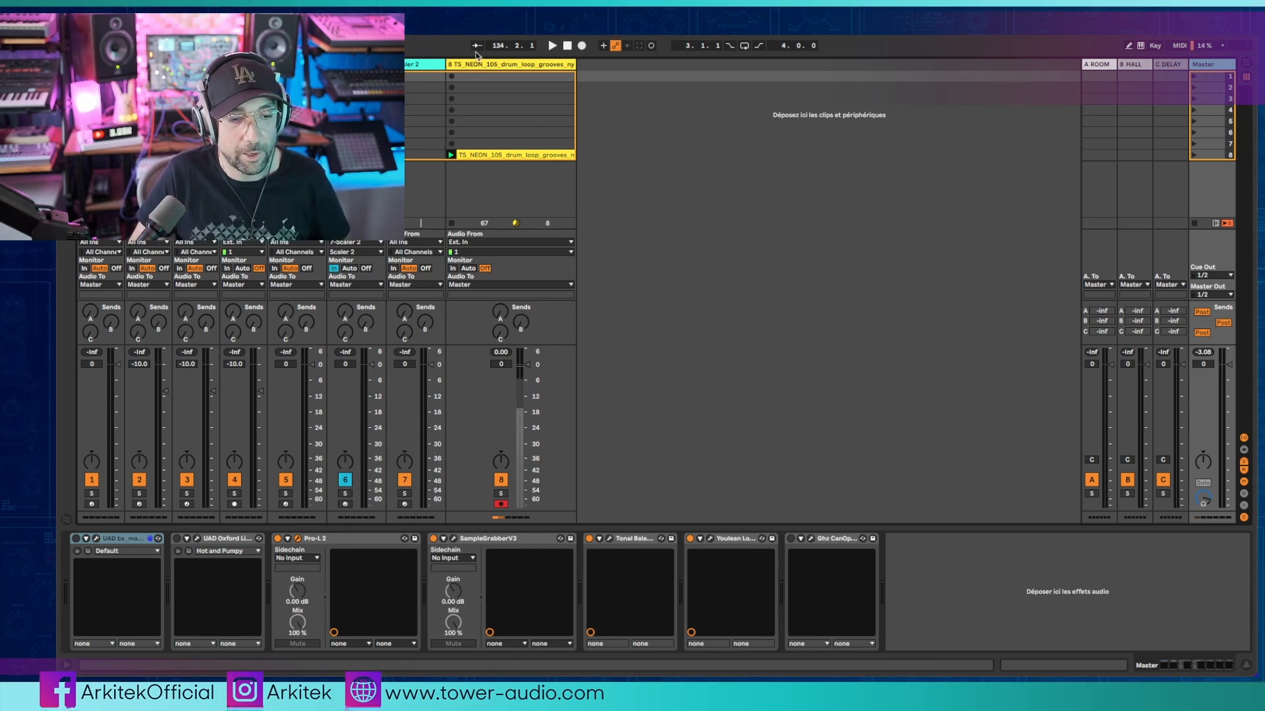
pyautogui.press('Left')
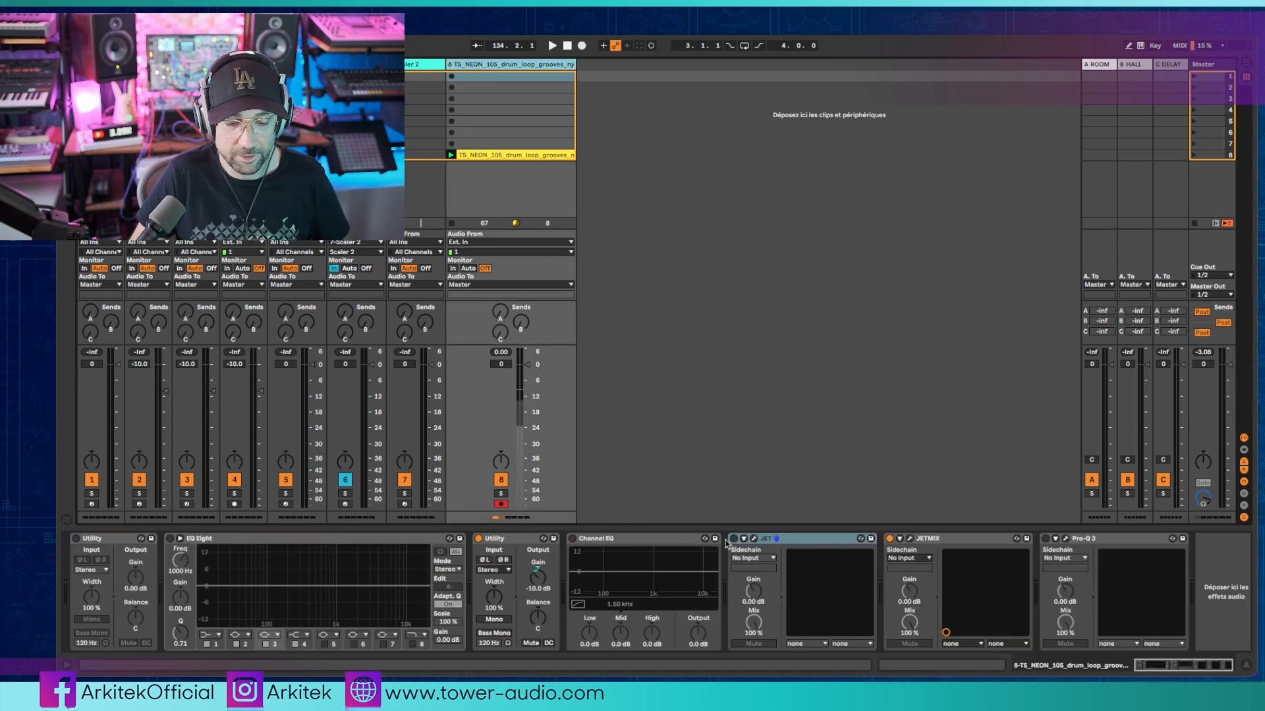
pyautogui.click(733, 538)
pyautogui.click(754, 539)
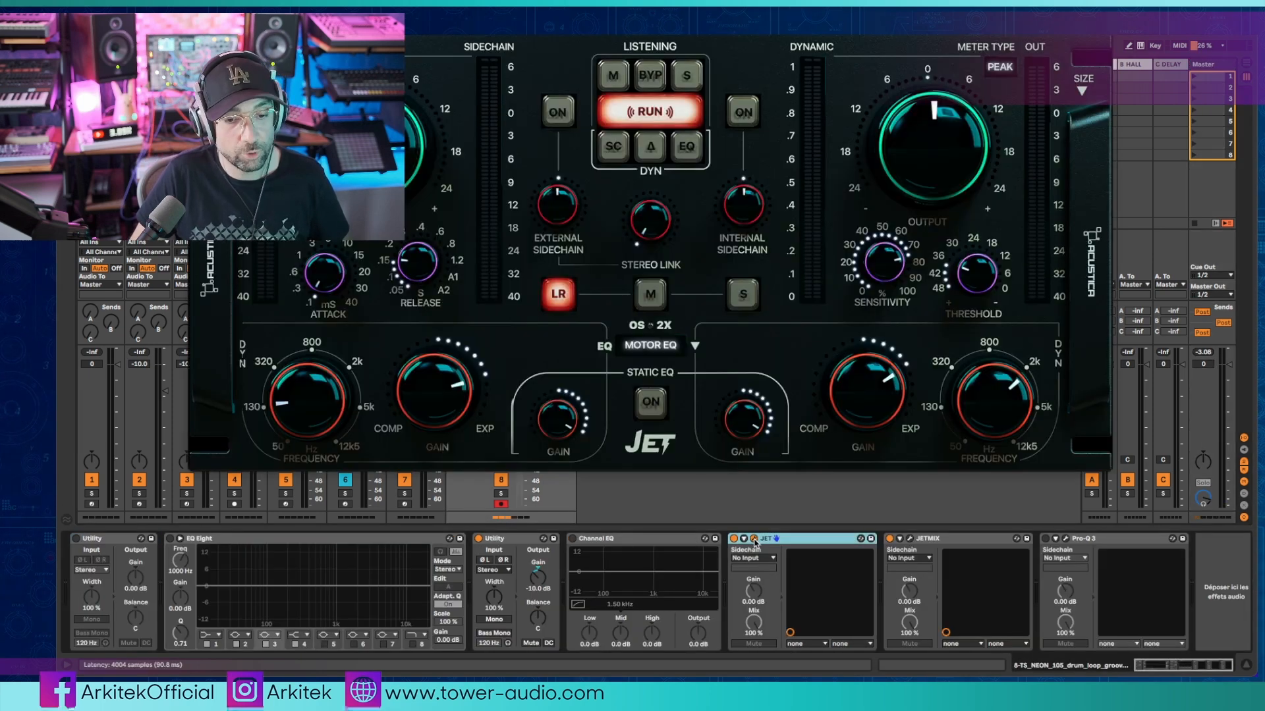
pyautogui.moveTo(637, 36); pyautogui.dragTo(757, 187)
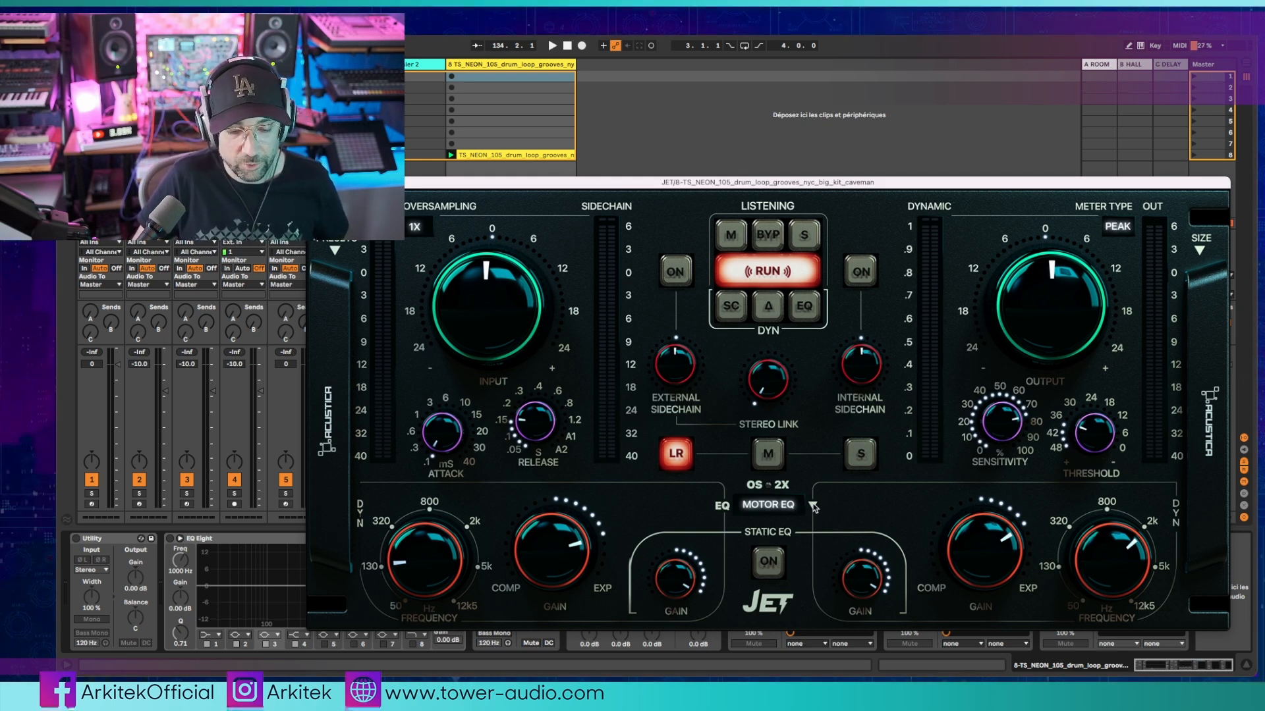
# Choose the sampled B01 - MOTOR EQ emulation in JET and close the plugin window.
pyautogui.click(777, 506)
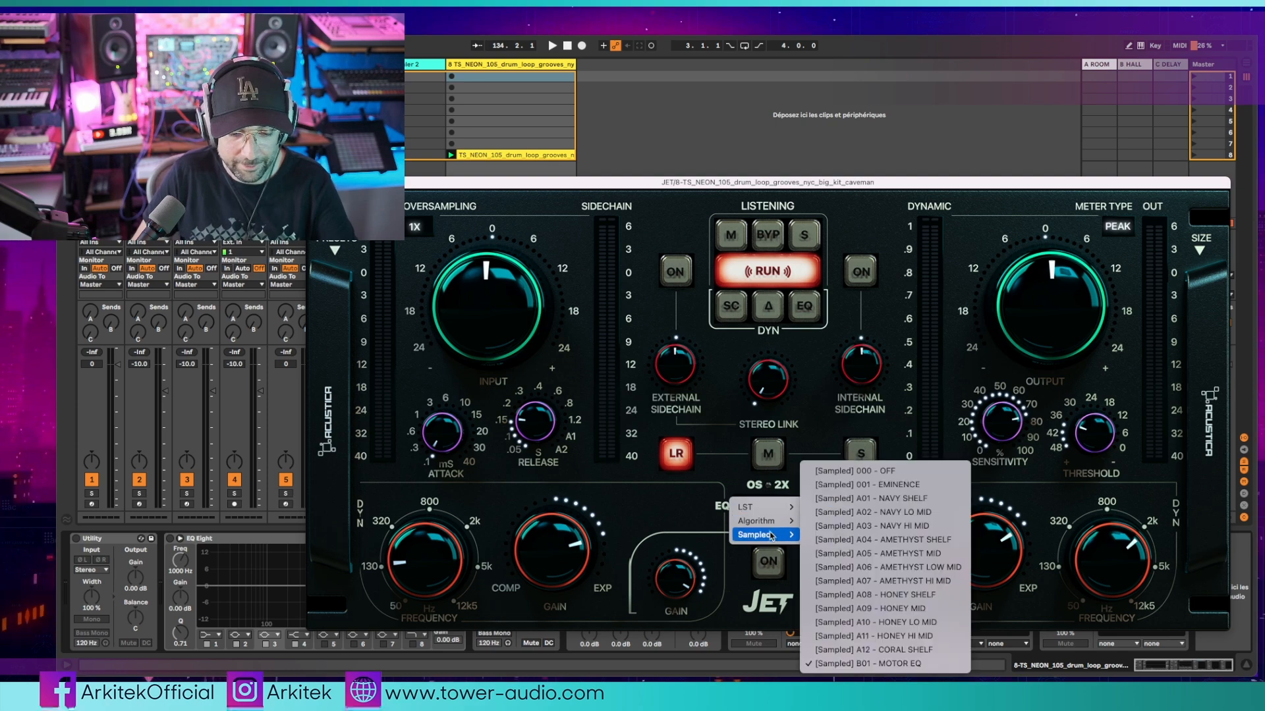
pyautogui.moveTo(769, 525)
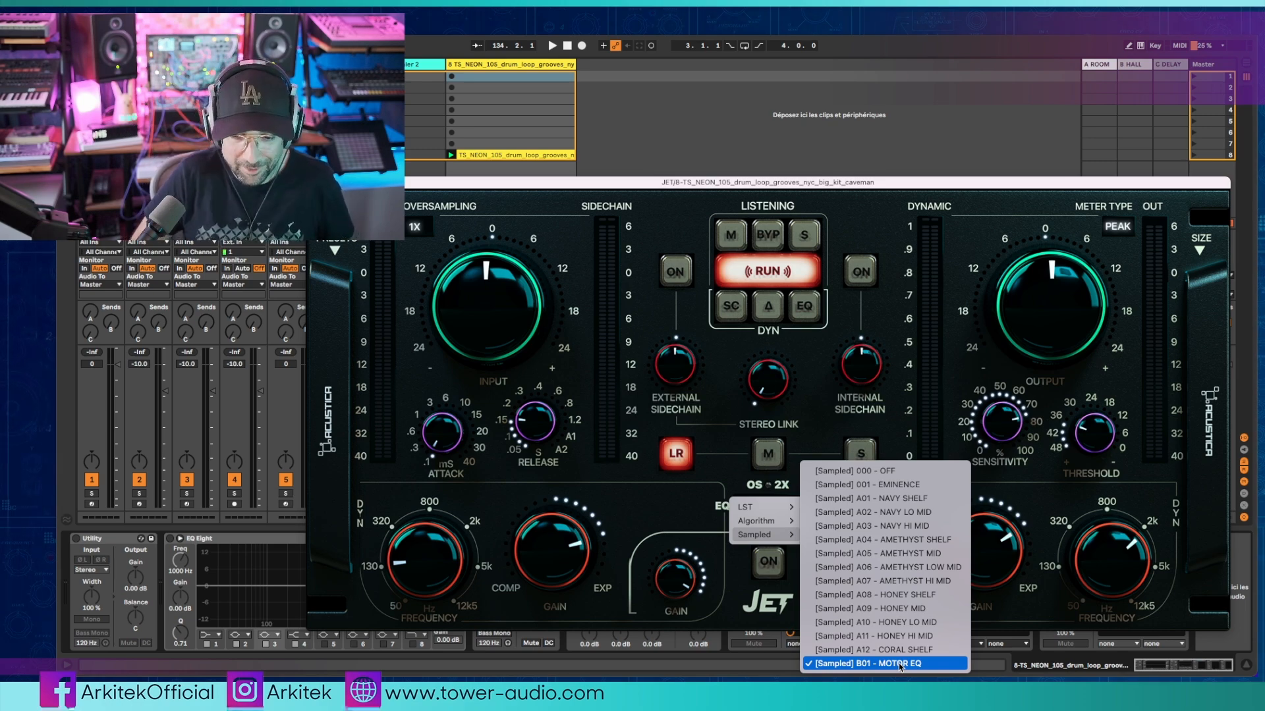
pyautogui.click(900, 664)
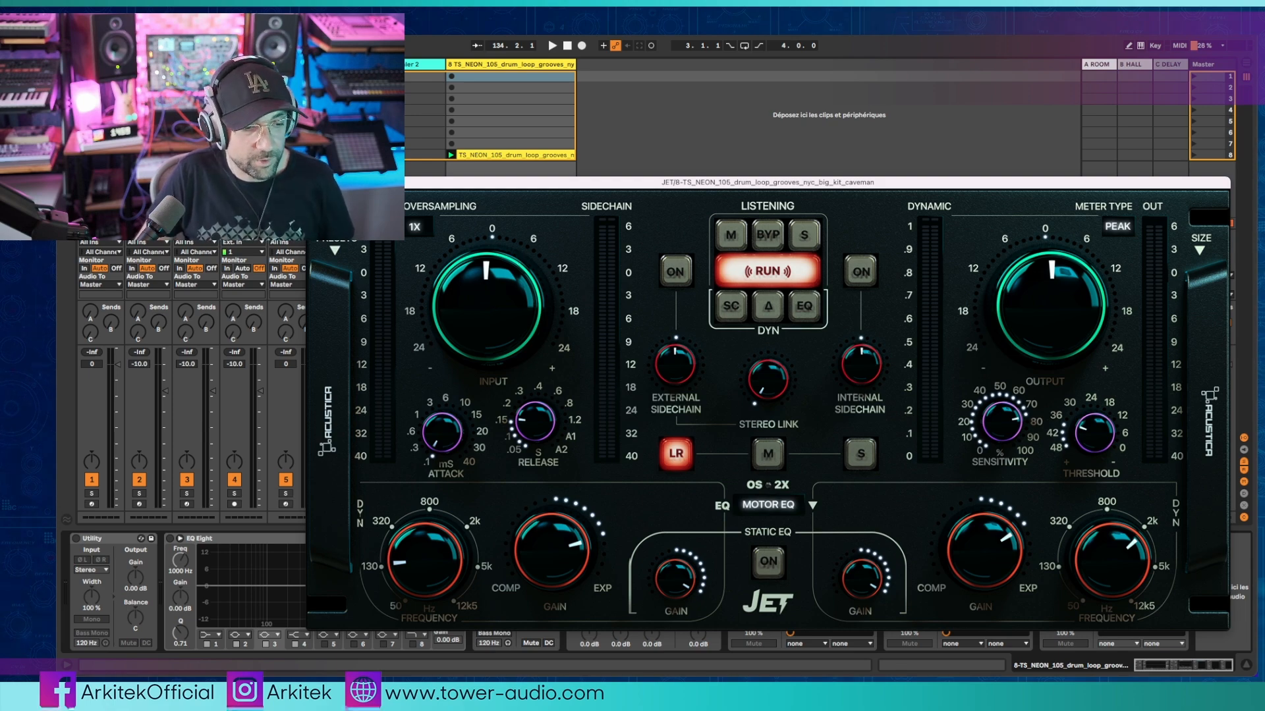
pyautogui.click(314, 182)
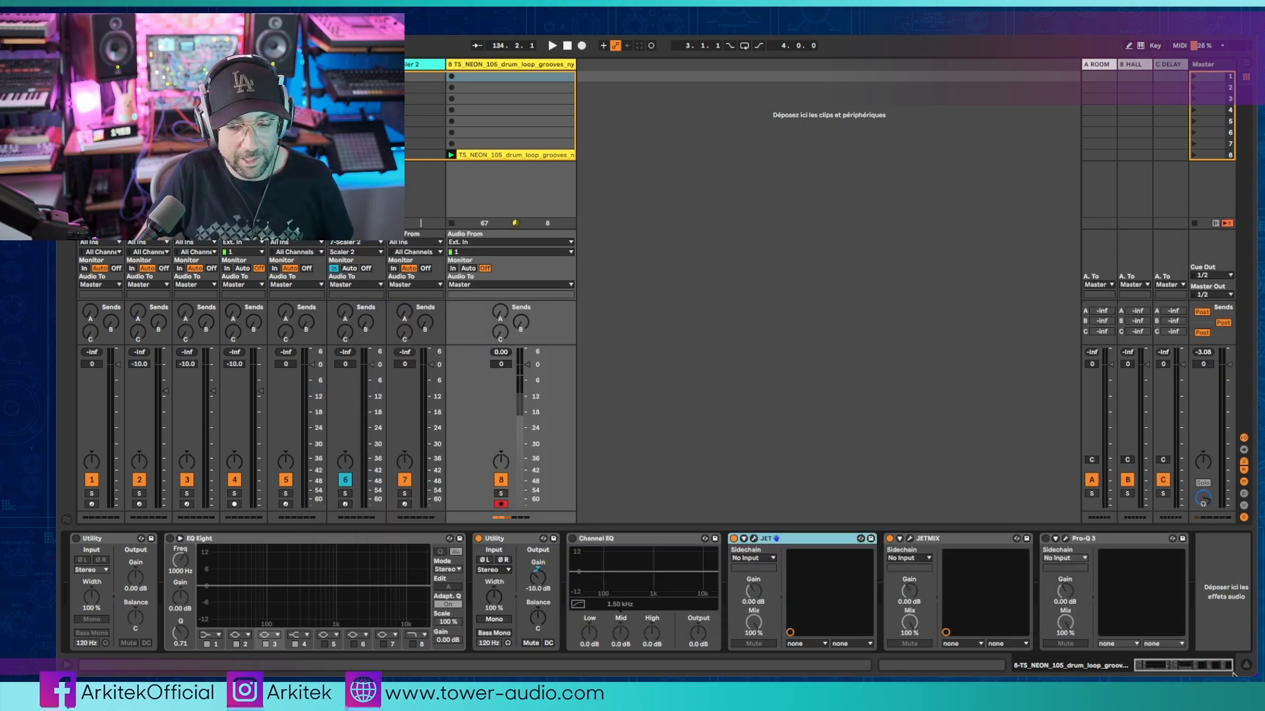
# Open the Pro-Q 3 EQ, move its window into view and play the drum loop to watch its 130 Hz and 1097 Hz dynamic bands react.
pyautogui.click(1066, 539)
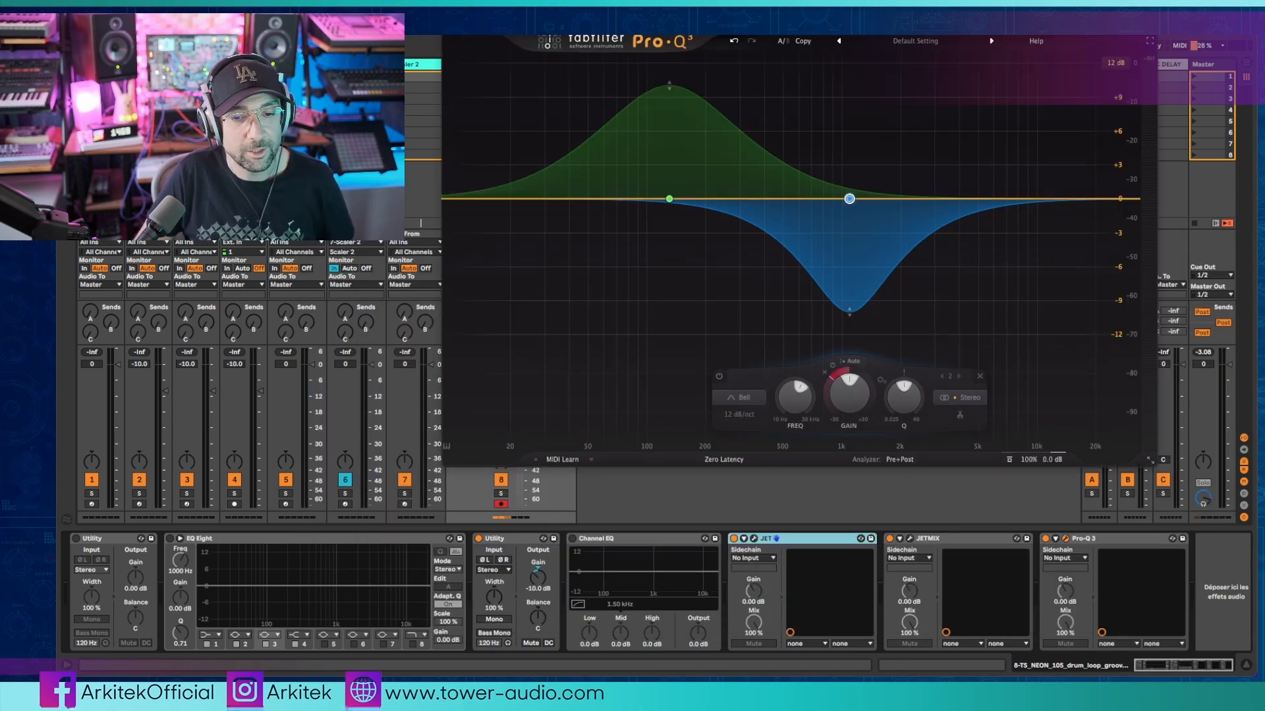
pyautogui.moveTo(763, 25); pyautogui.dragTo(833, 176)
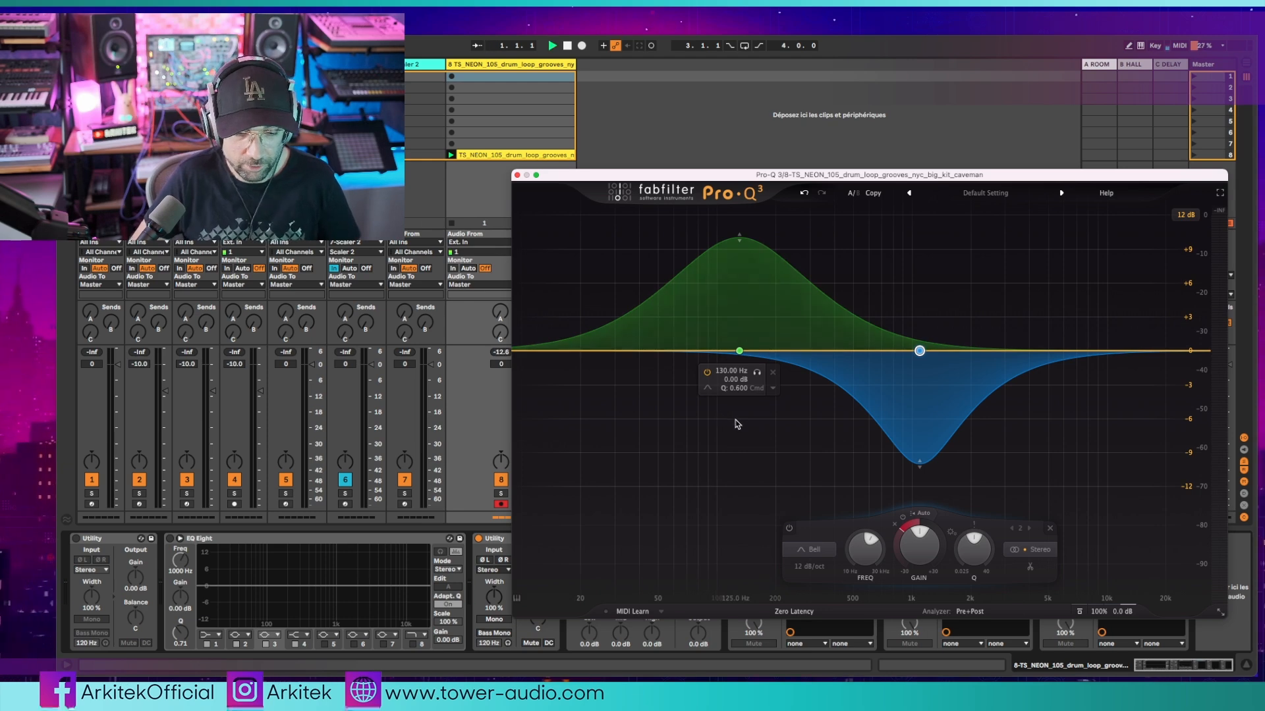
pyautogui.press('space')
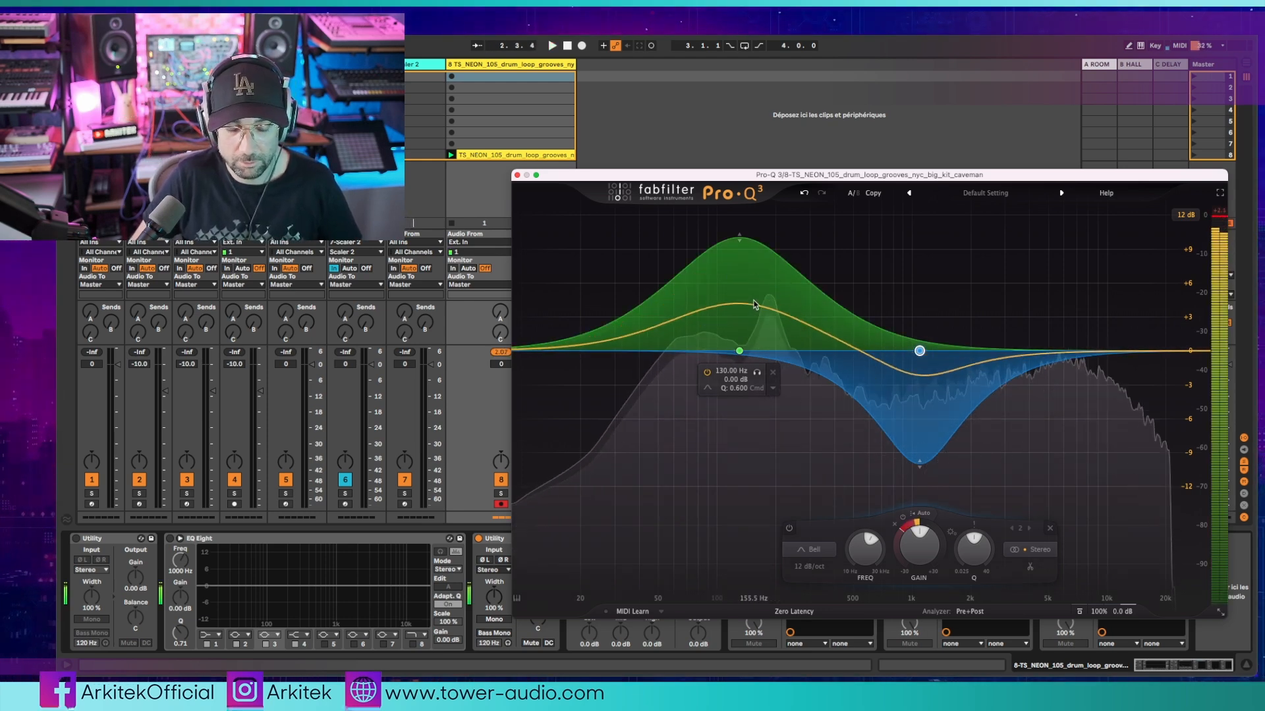
pyautogui.press('space')
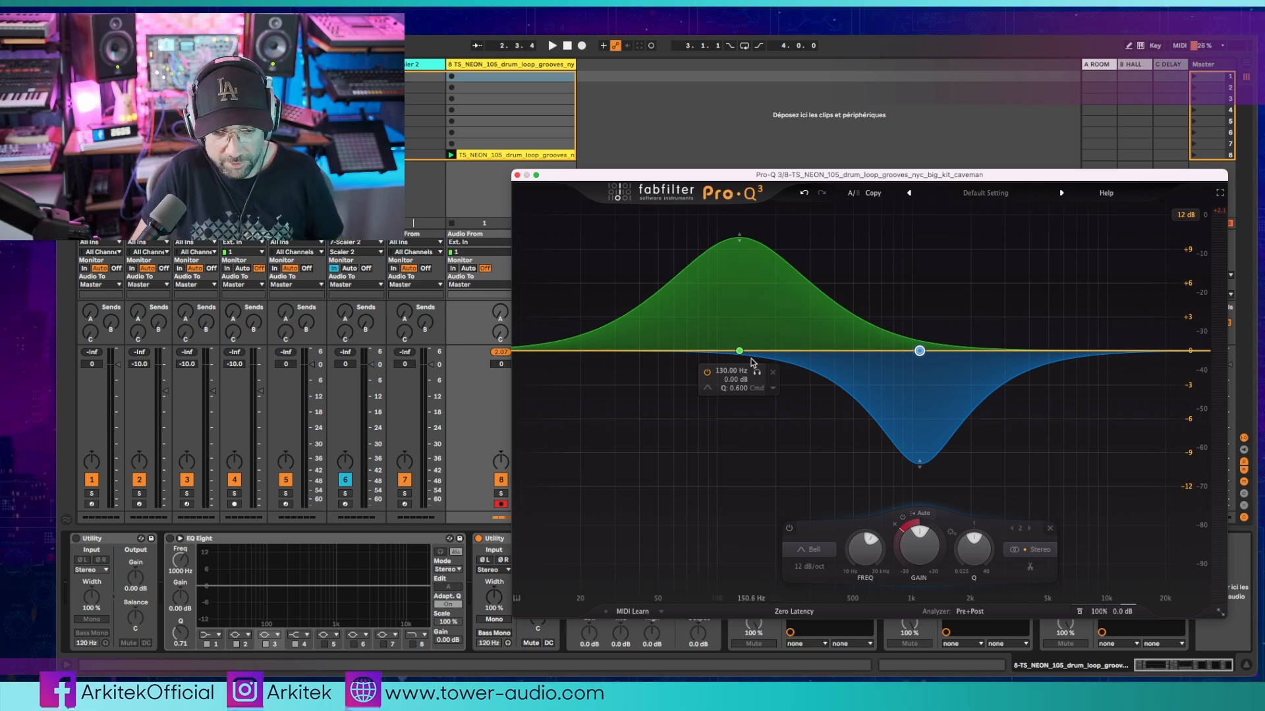
pyautogui.press('space')
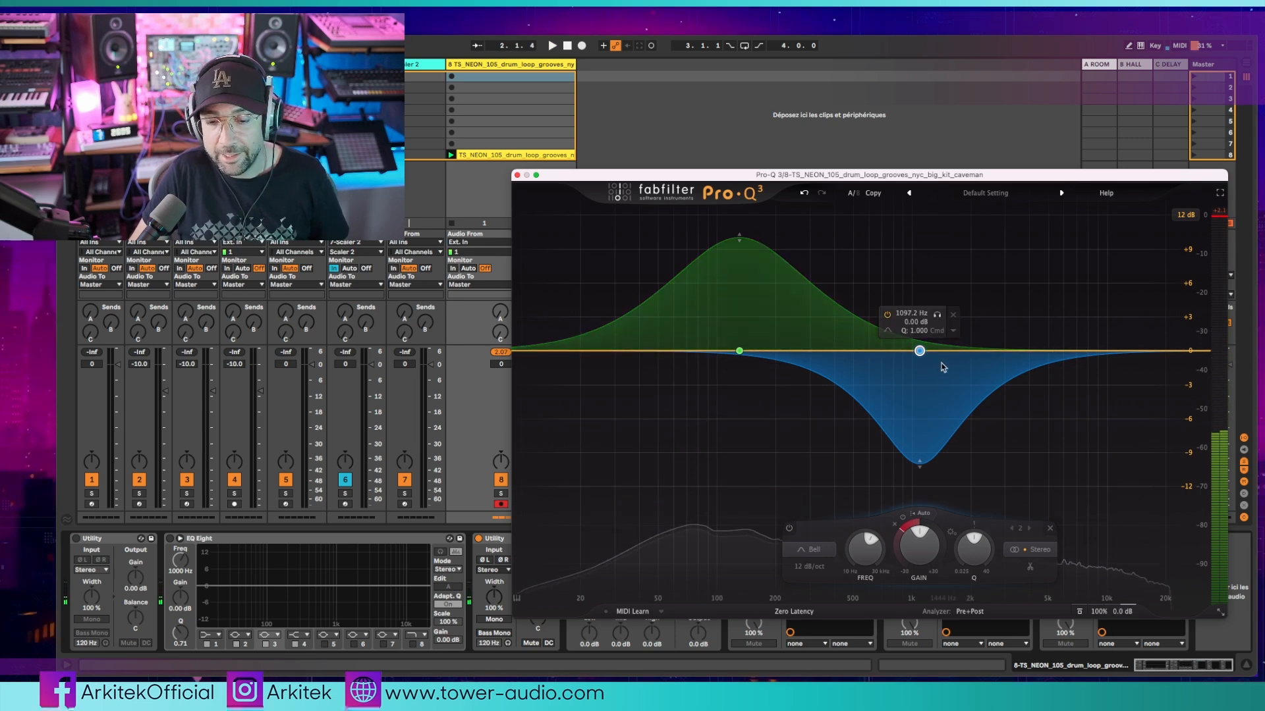
pyautogui.press('space')
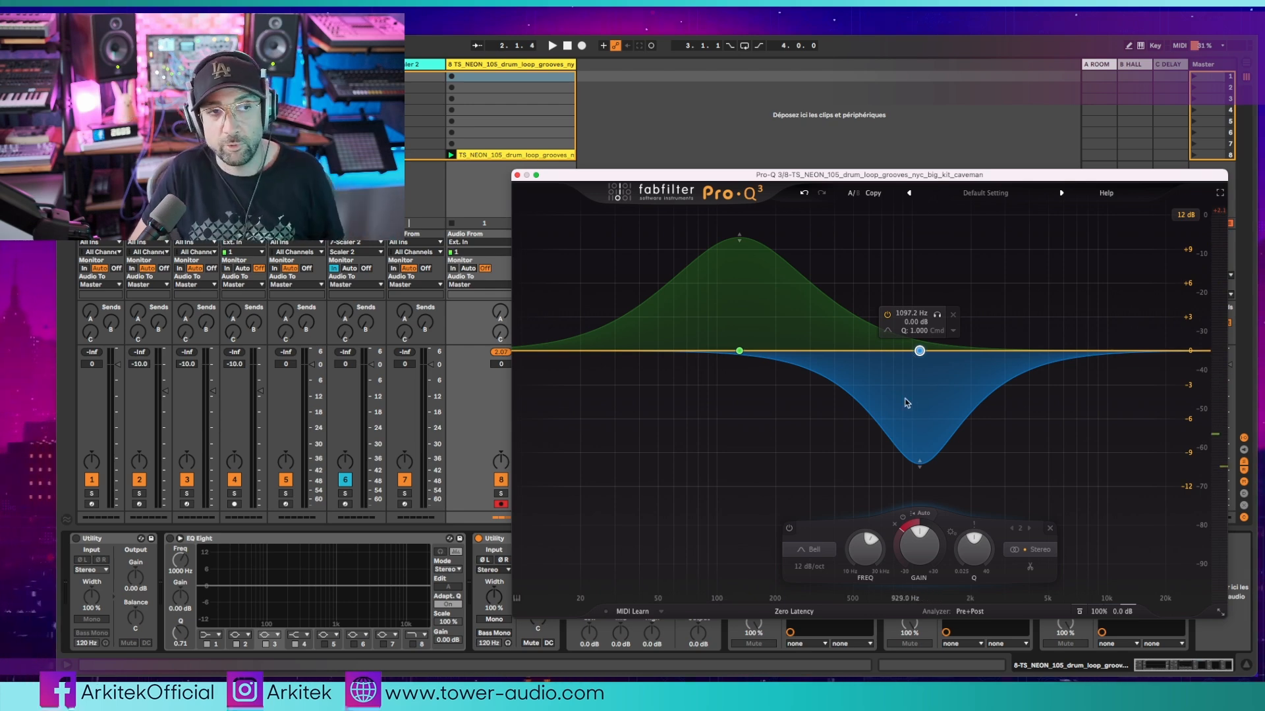
# Play the drum loop with Pro-Q 3 bypassed and active for comparison, and close the Pro-Q 3 window.
pyautogui.press('space')
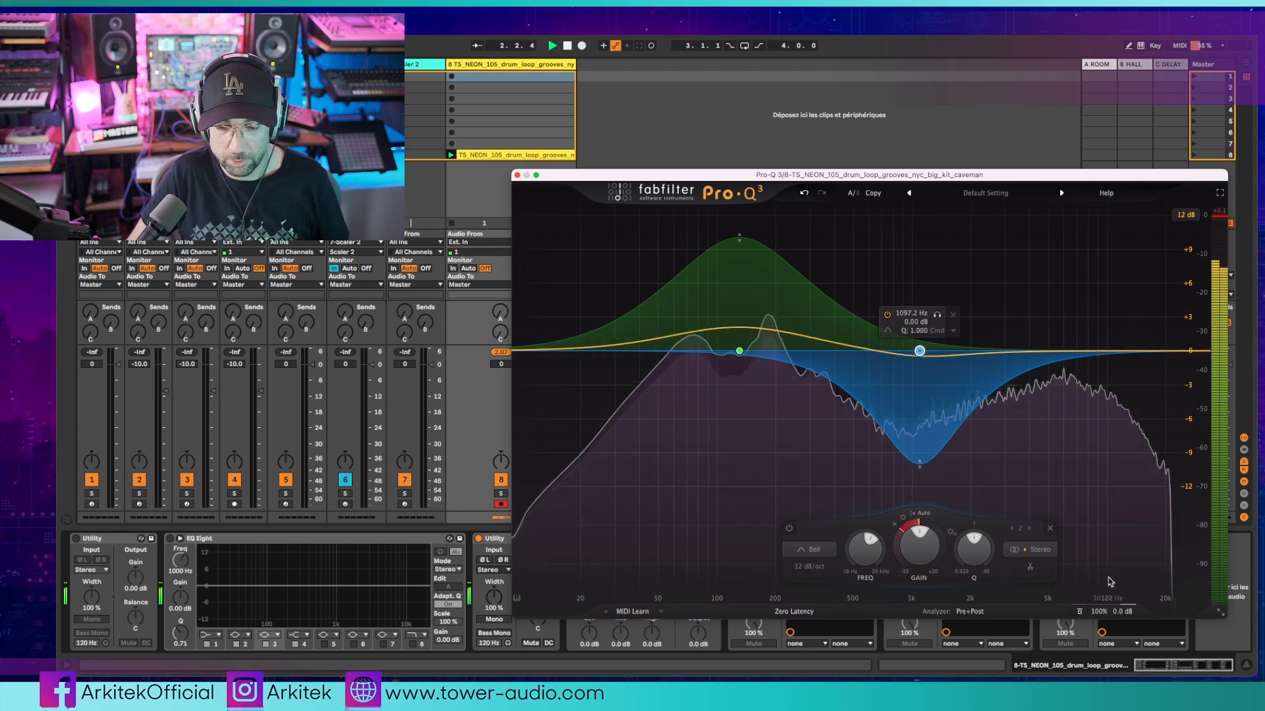
pyautogui.click(1079, 612)
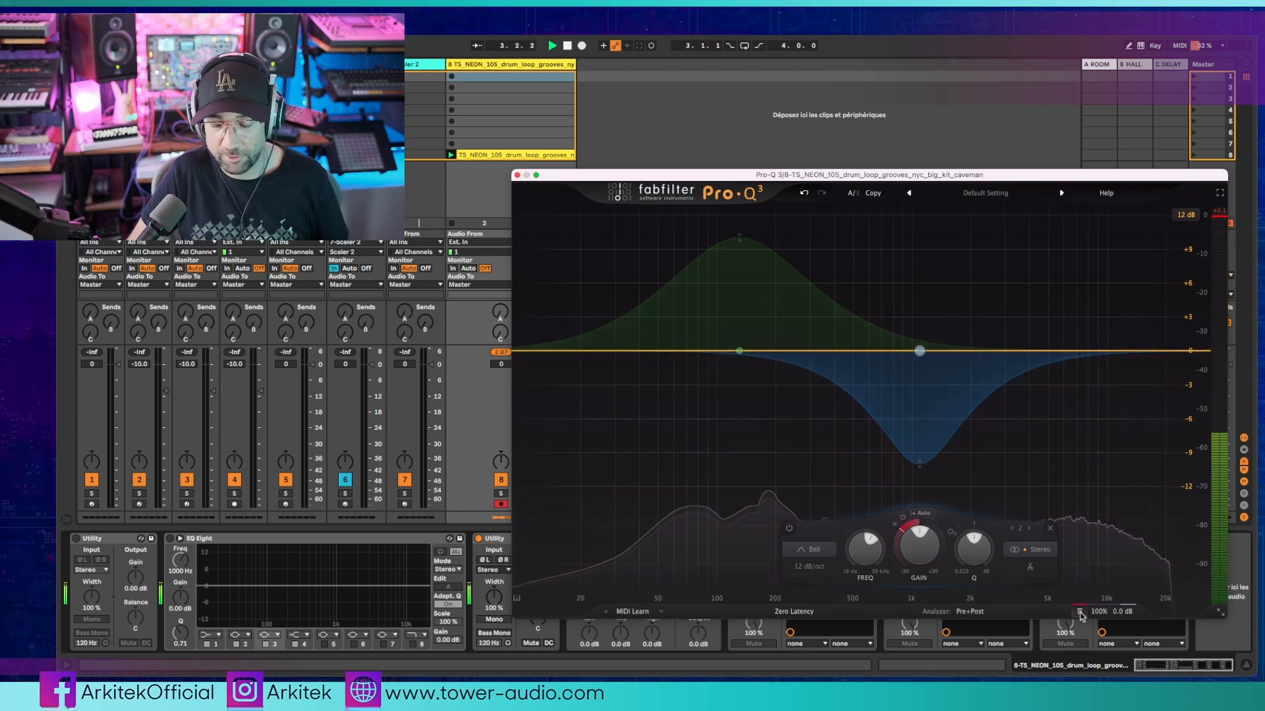
pyautogui.click(1080, 612)
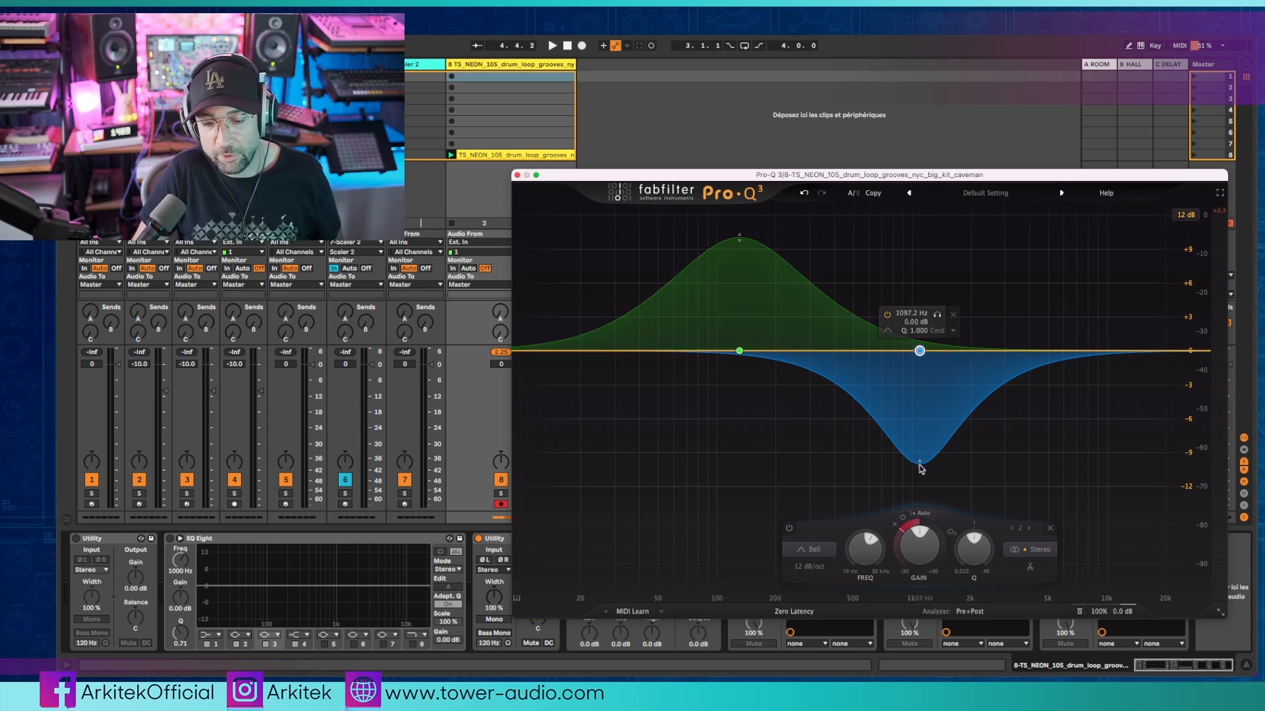
pyautogui.click(619, 26)
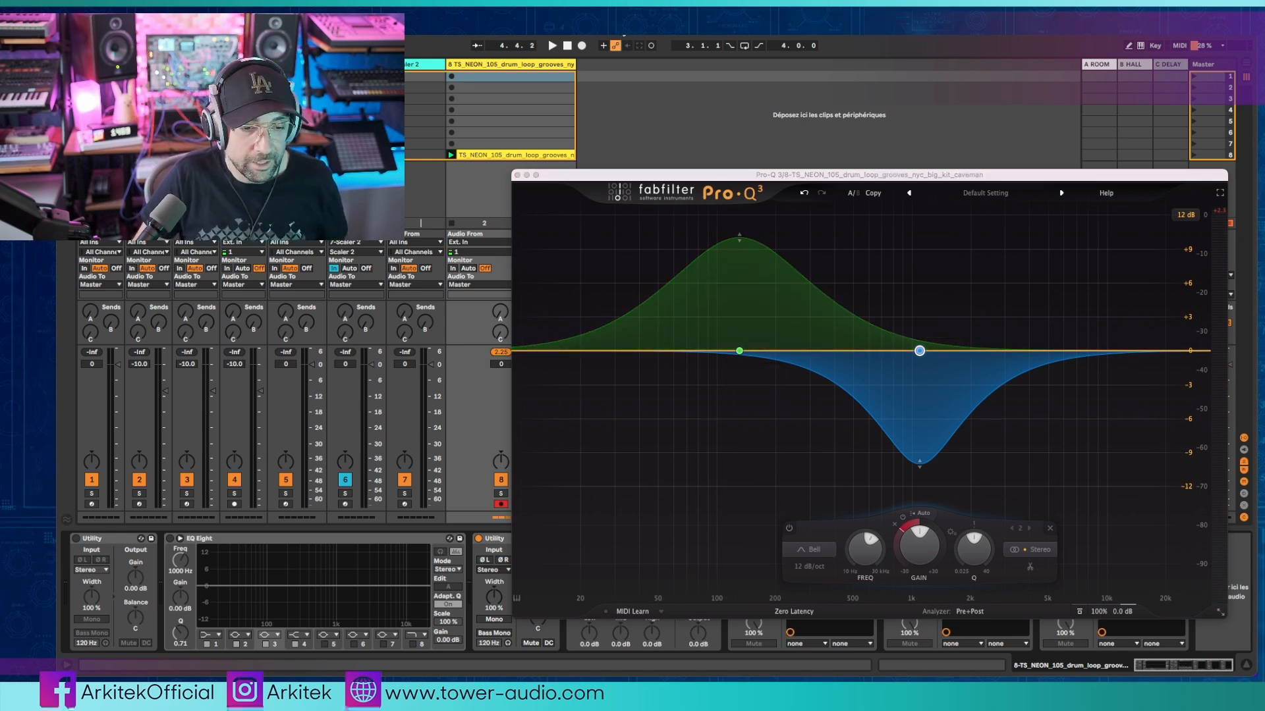
pyautogui.click(517, 175)
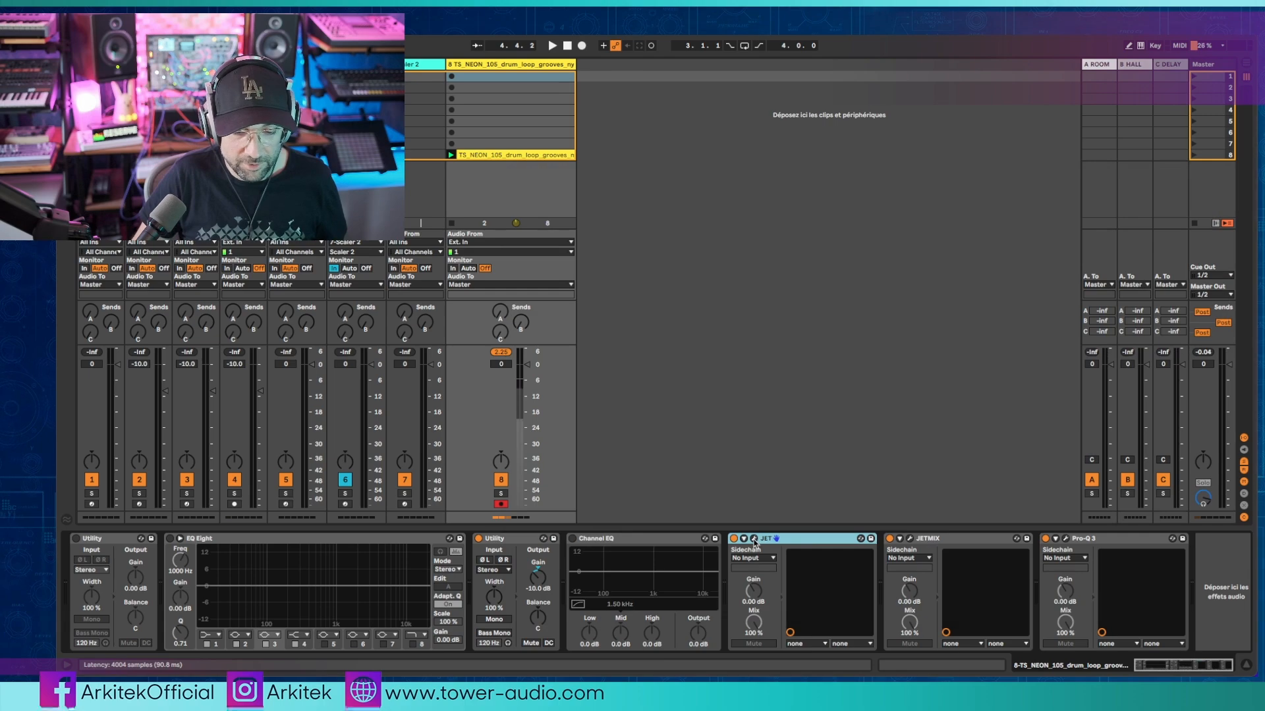
# Reopen the JET plugin with its window fully in view and demonstrate the Static EQ switch and the low band's static gain.
pyautogui.click(753, 539)
pyautogui.moveTo(762, 54); pyautogui.dragTo(720, 174)
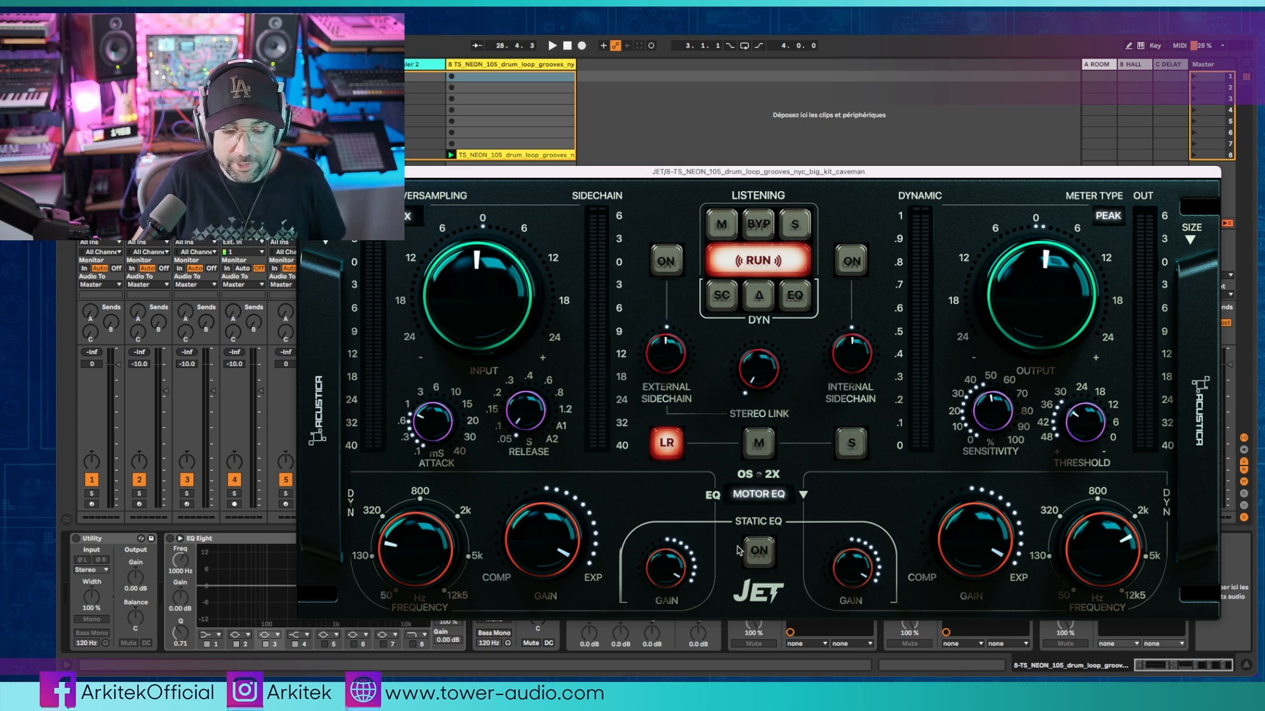
pyautogui.click(761, 555)
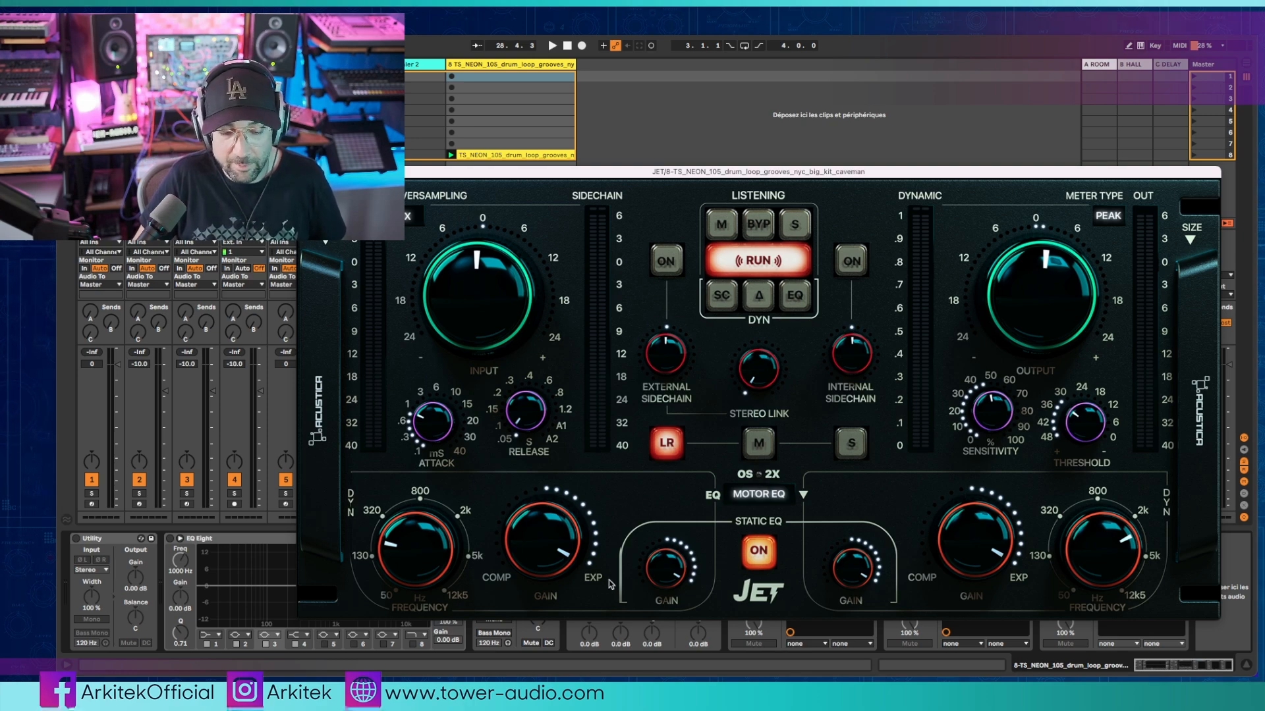
pyautogui.moveTo(670, 550); pyautogui.dragTo(667, 590)
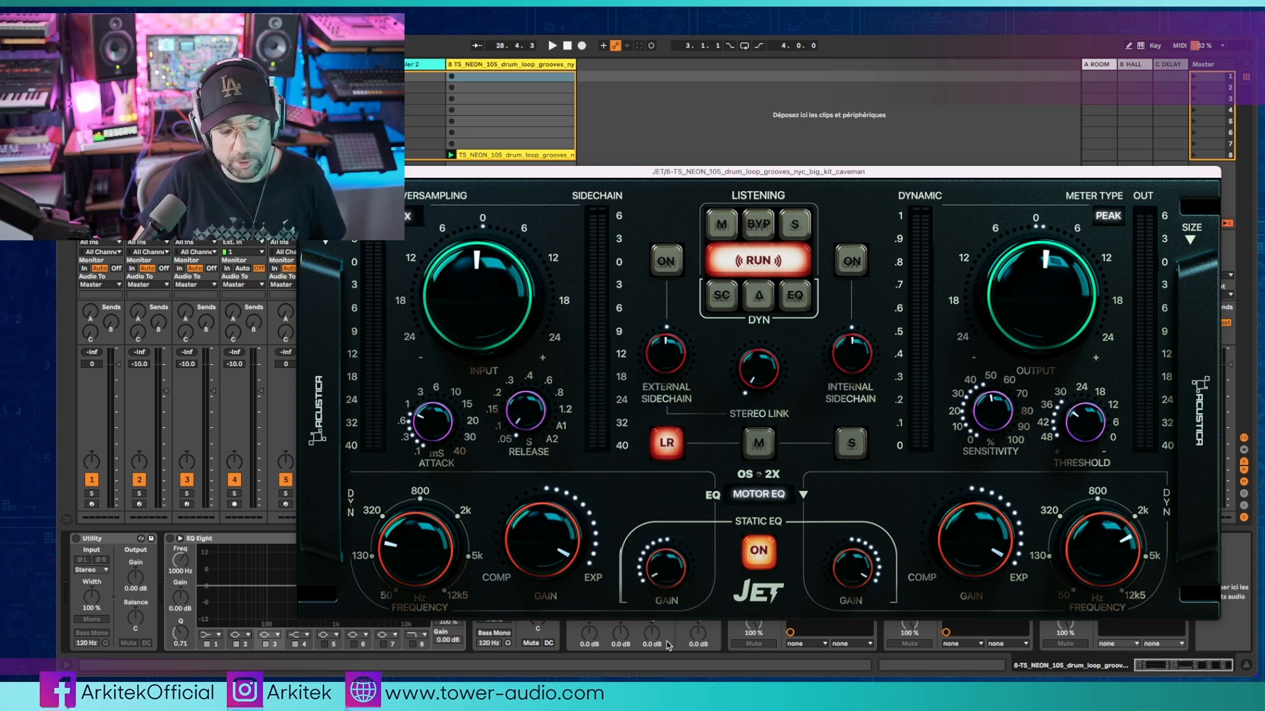
pyautogui.moveTo(668, 632); pyautogui.dragTo(685, 523)
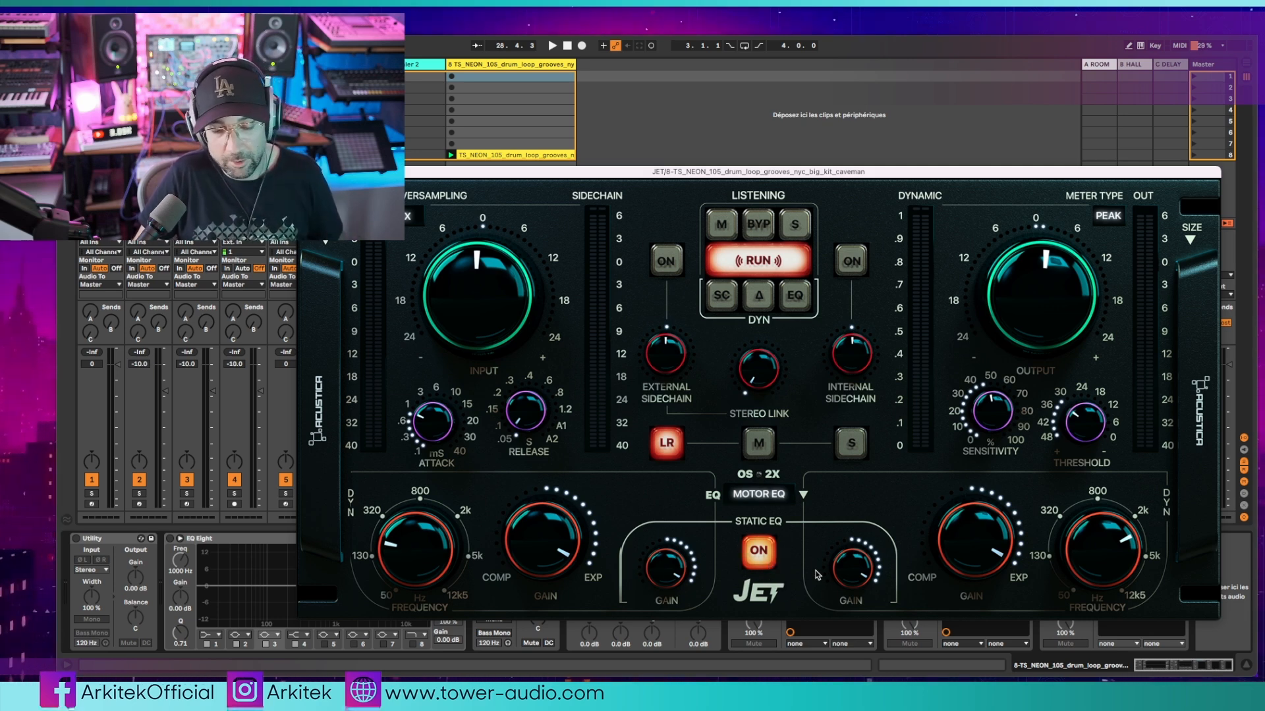
pyautogui.click(759, 552)
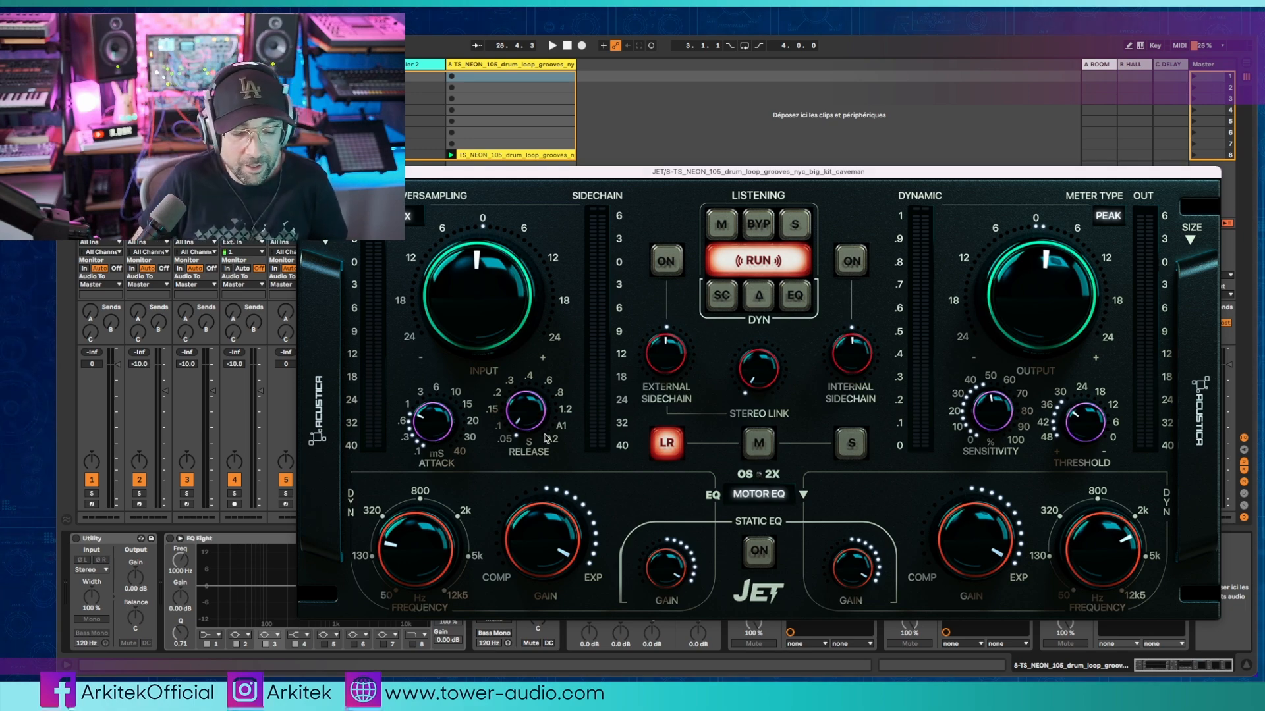
# Adjust JET's release time and play the drum loop with the Static EQ on and off.
pyautogui.moveTo(527, 419); pyautogui.dragTo(496, 420)
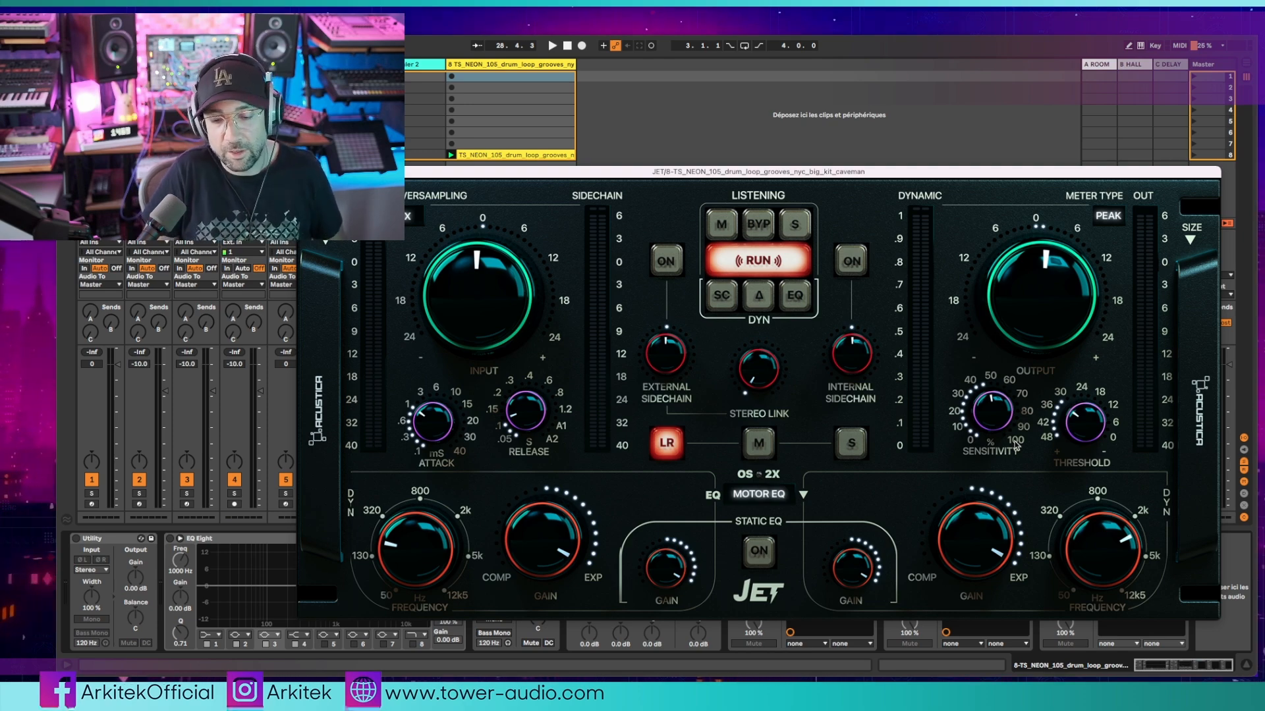
pyautogui.click(758, 553)
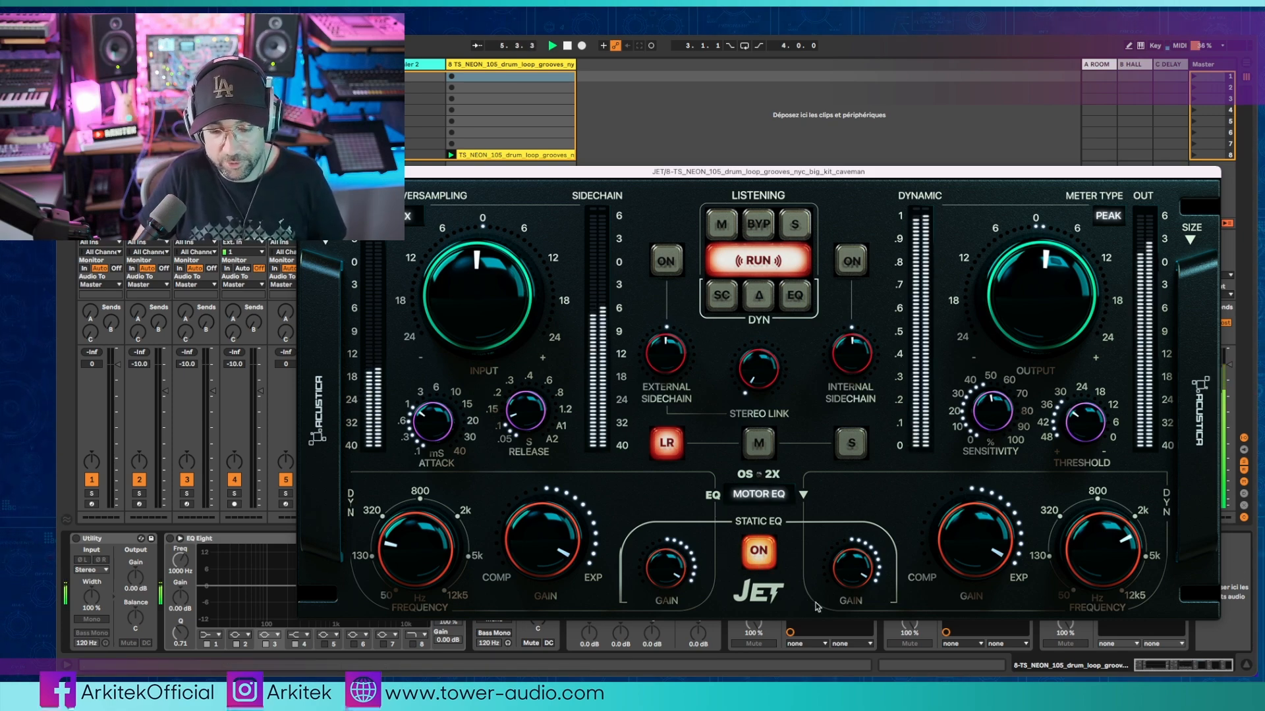
pyautogui.click(759, 555)
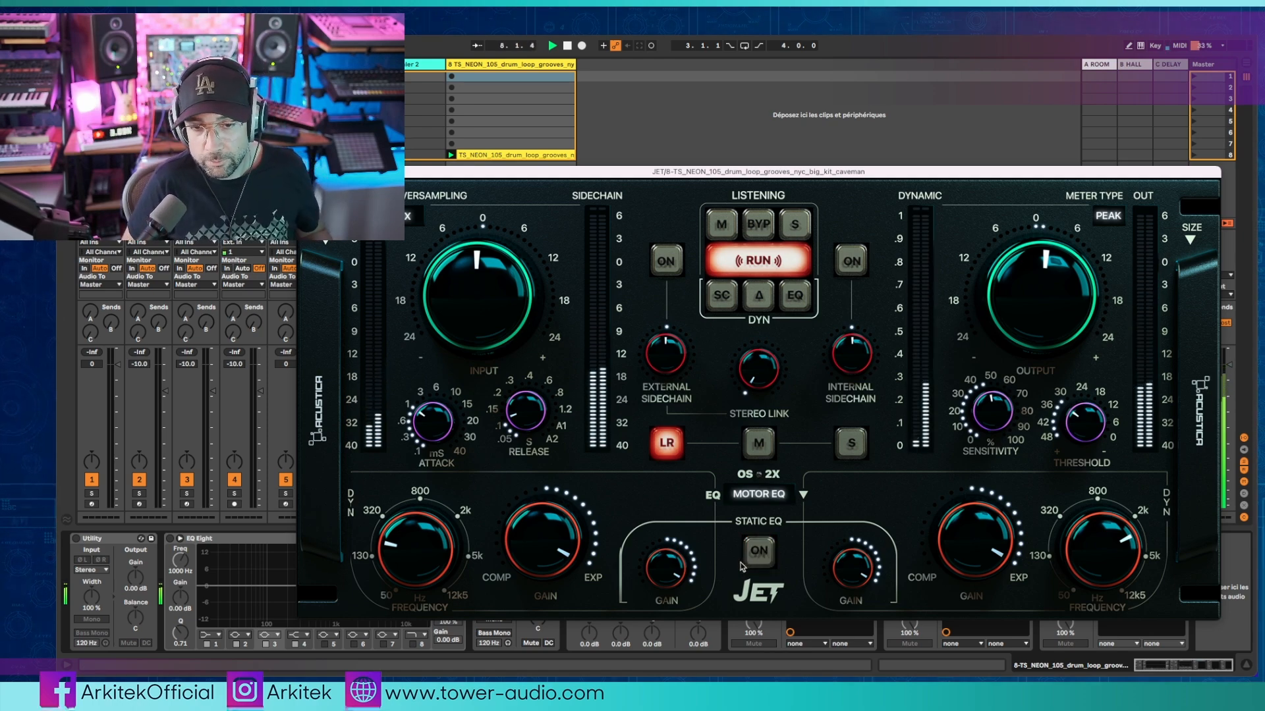
pyautogui.press('space')
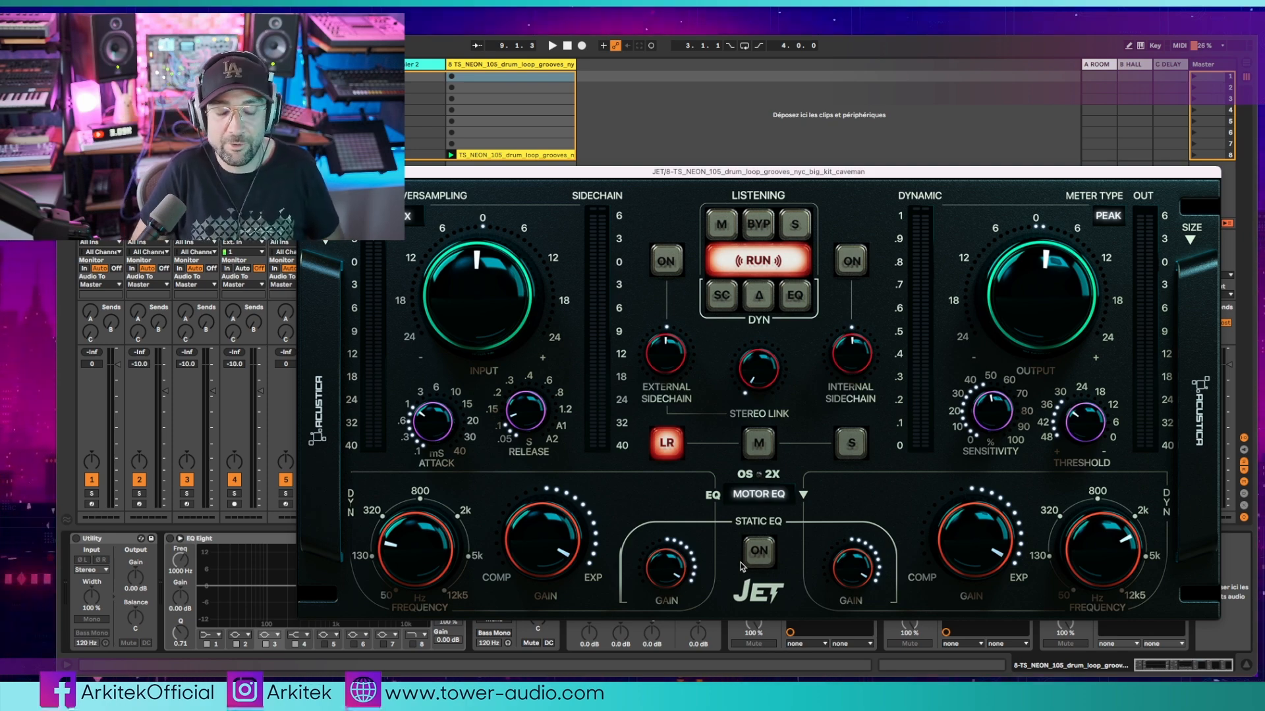
# Audition the drum loop with JET's Static EQ on, with it off and with the plugin bypassed, ending in Run listening mode.
pyautogui.click(754, 553)
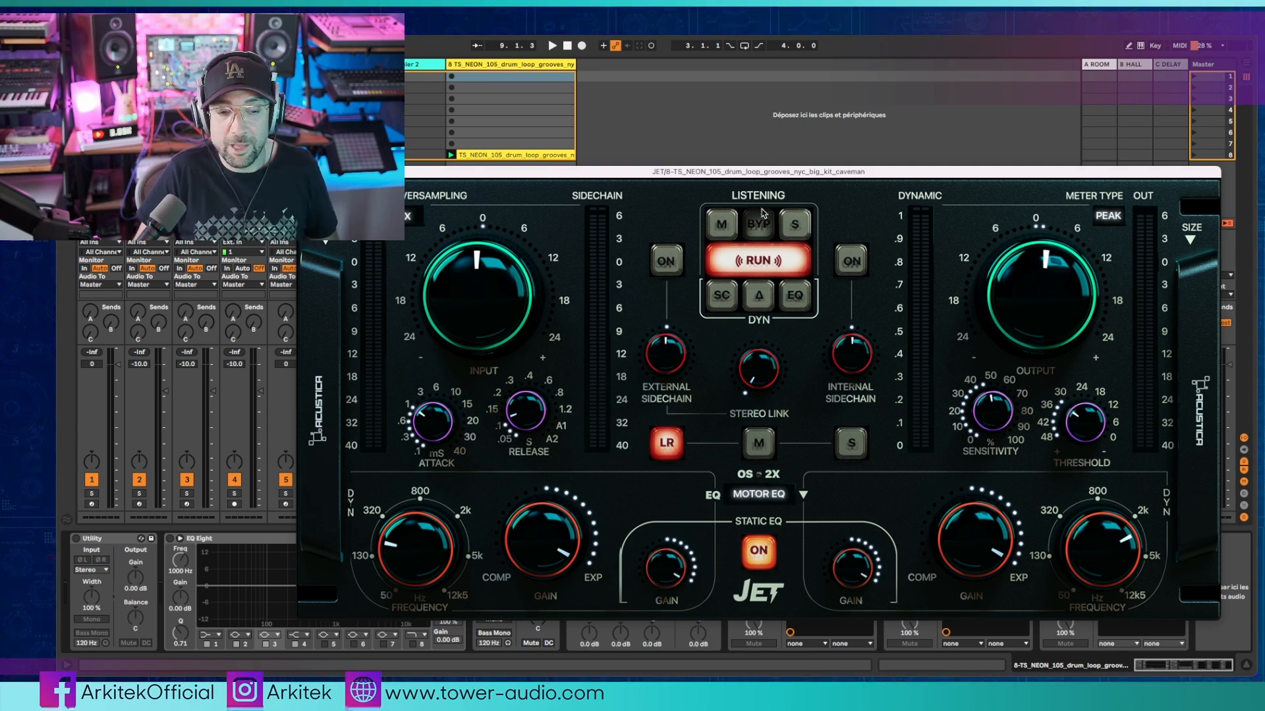
pyautogui.click(763, 262)
pyautogui.click(761, 261)
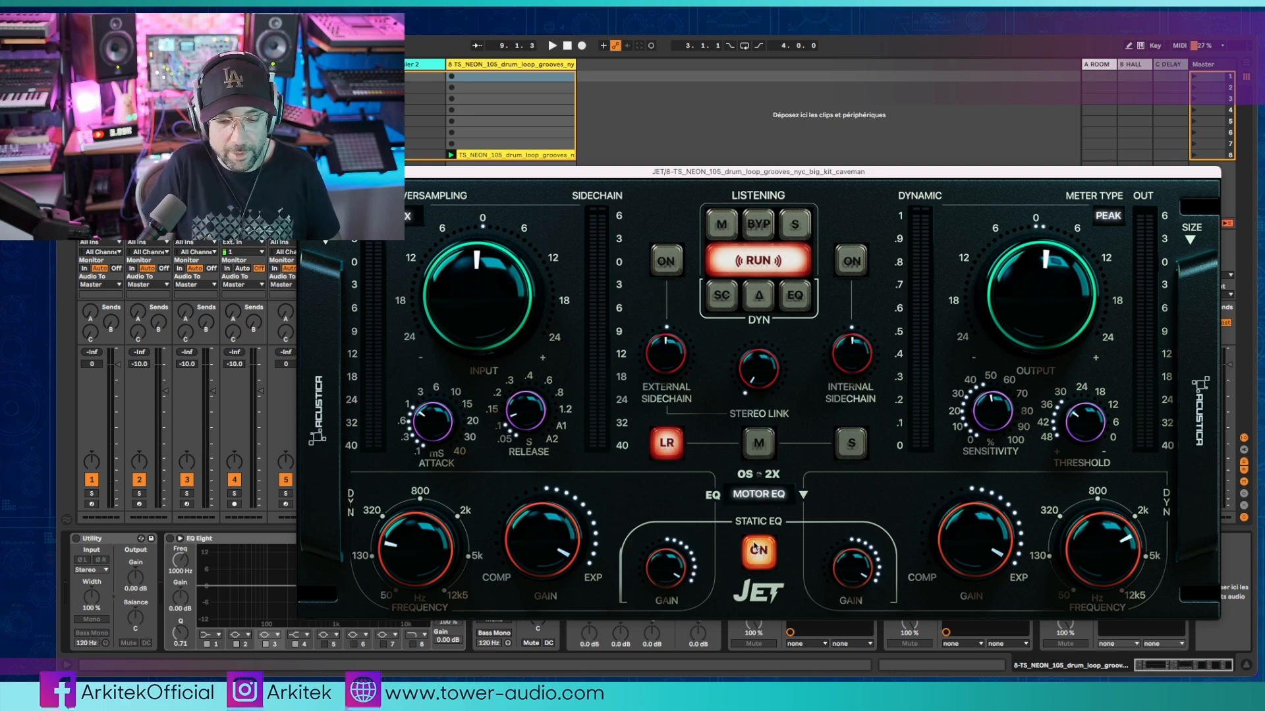
pyautogui.press('space')
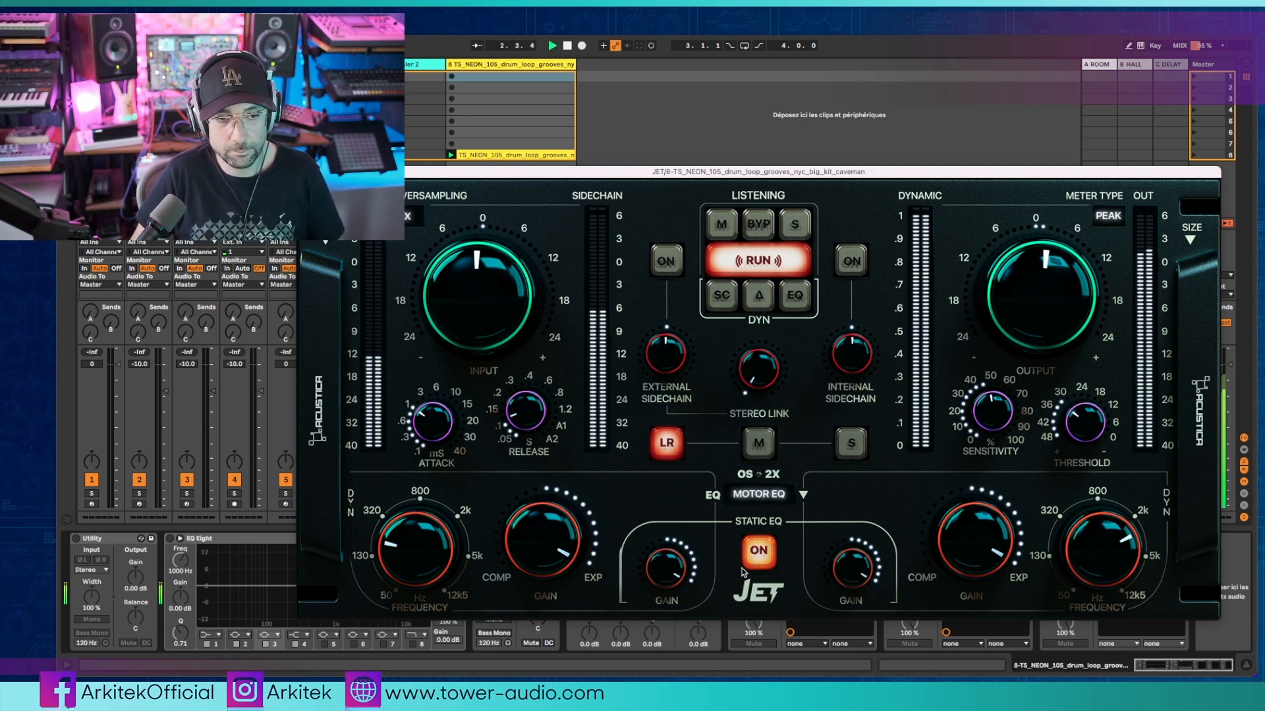
pyautogui.click(758, 551)
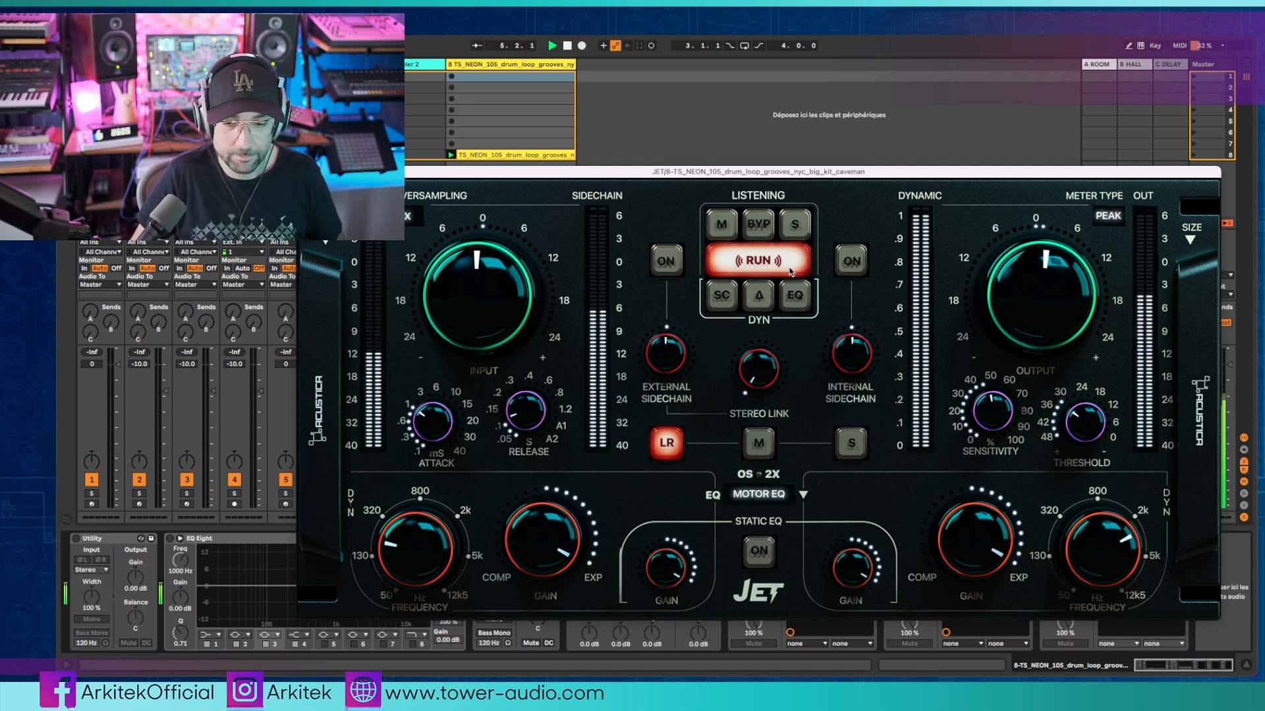
pyautogui.click(761, 227)
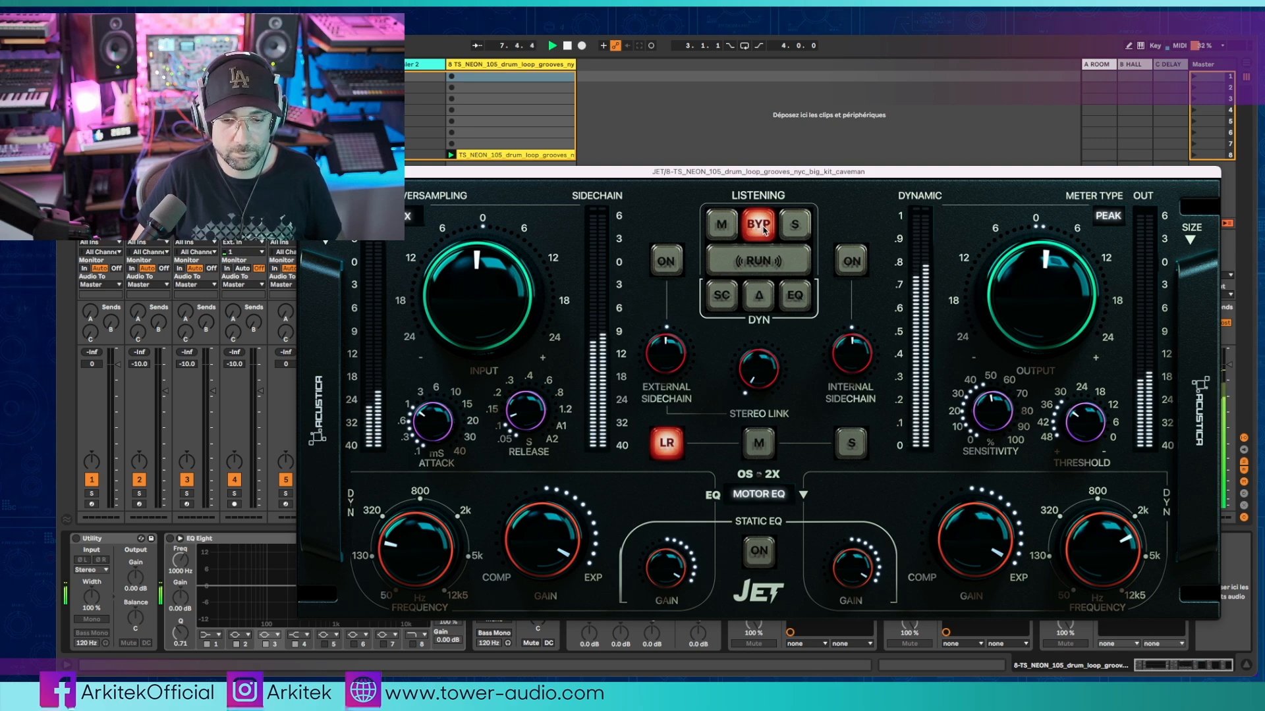
pyautogui.click(768, 264)
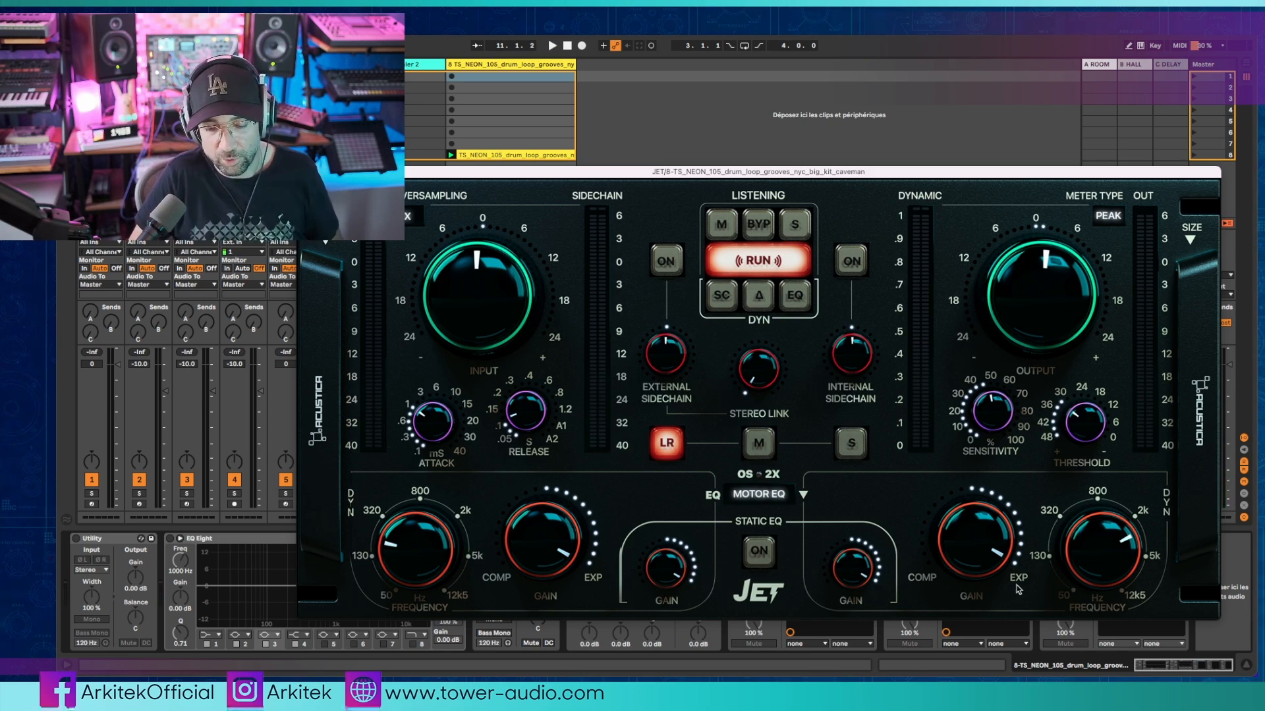
# Demonstrate the high band's dynamic gain control, and replay the loop to compare the Static EQ on against off.
pyautogui.moveTo(981, 573); pyautogui.dragTo(950, 520)
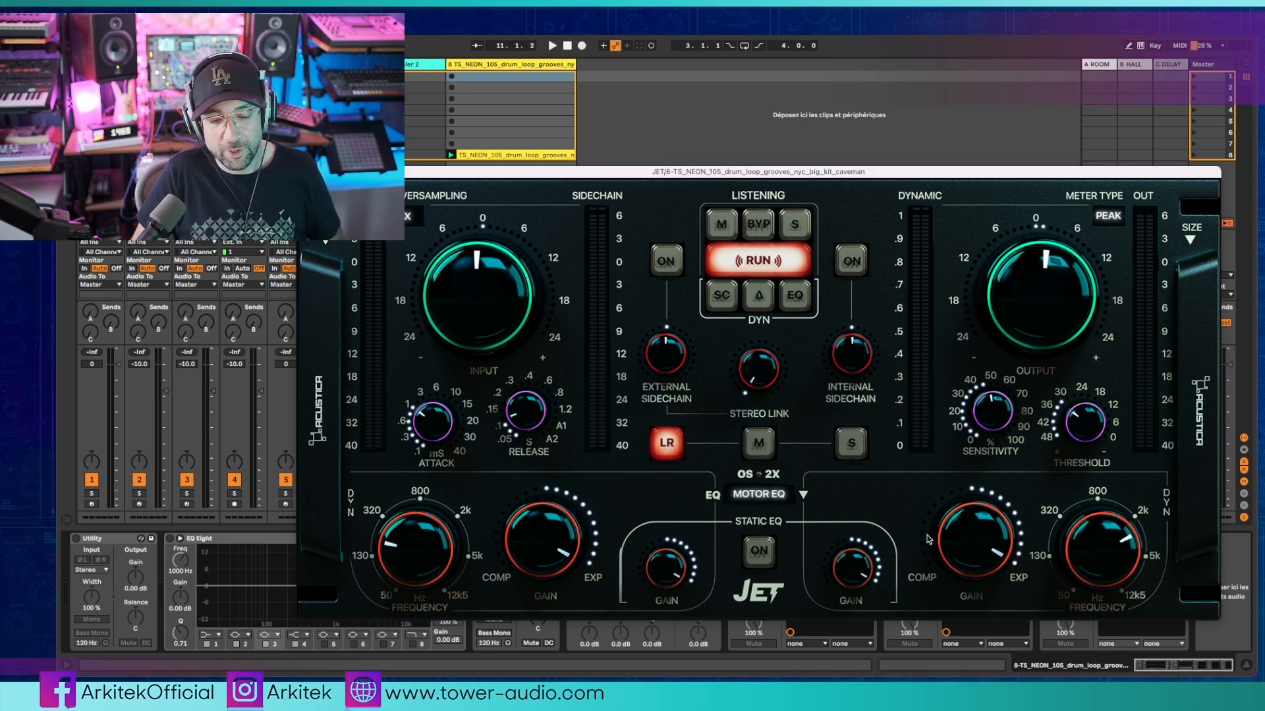
pyautogui.click(767, 560)
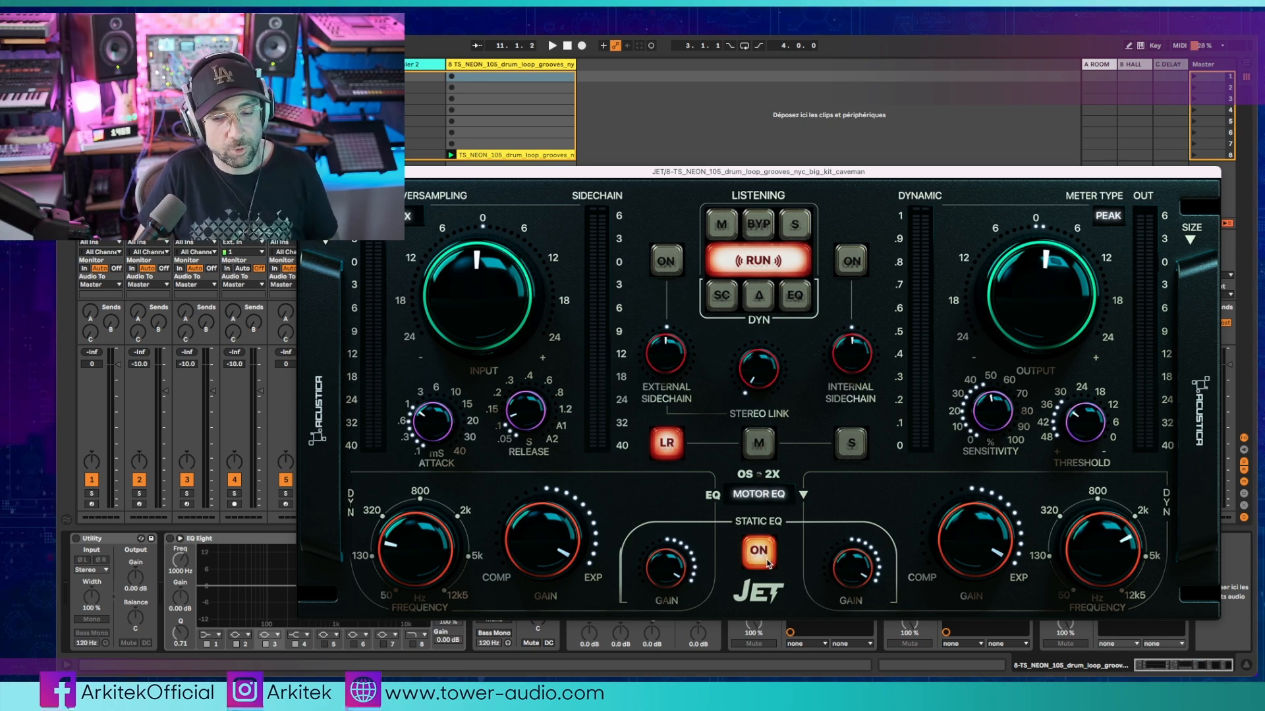
pyautogui.press('space')
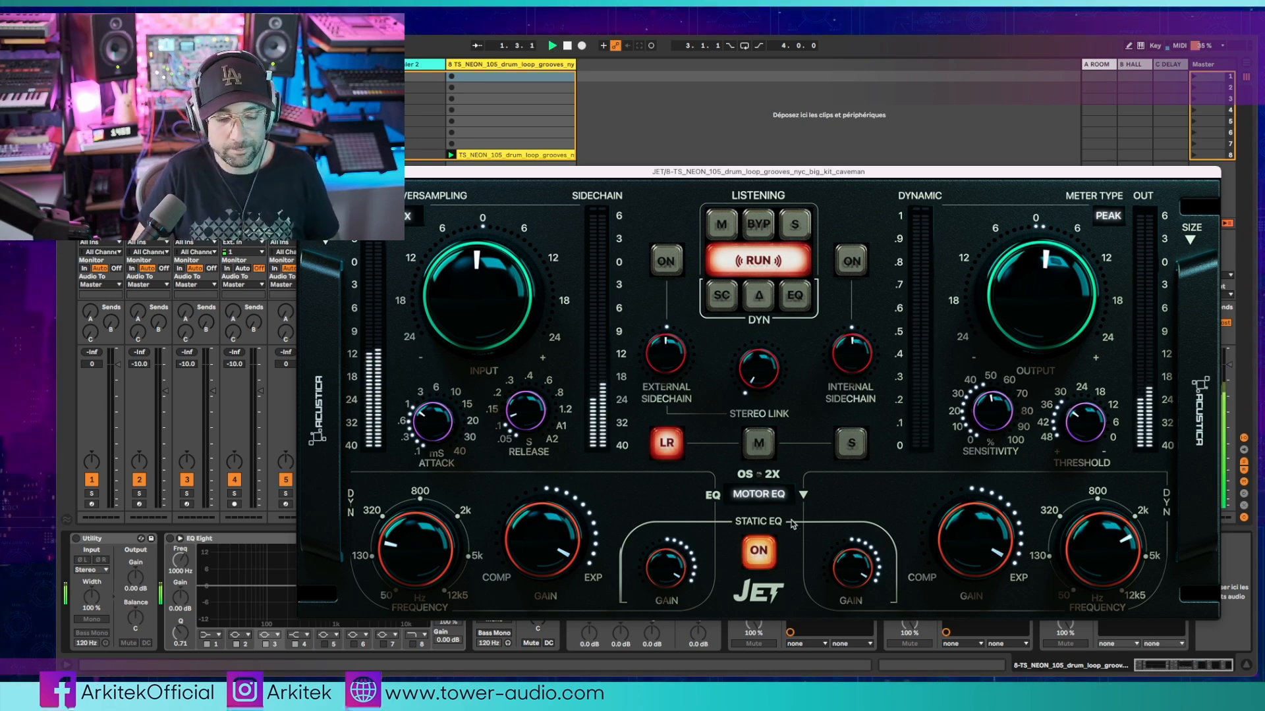
pyautogui.click(760, 553)
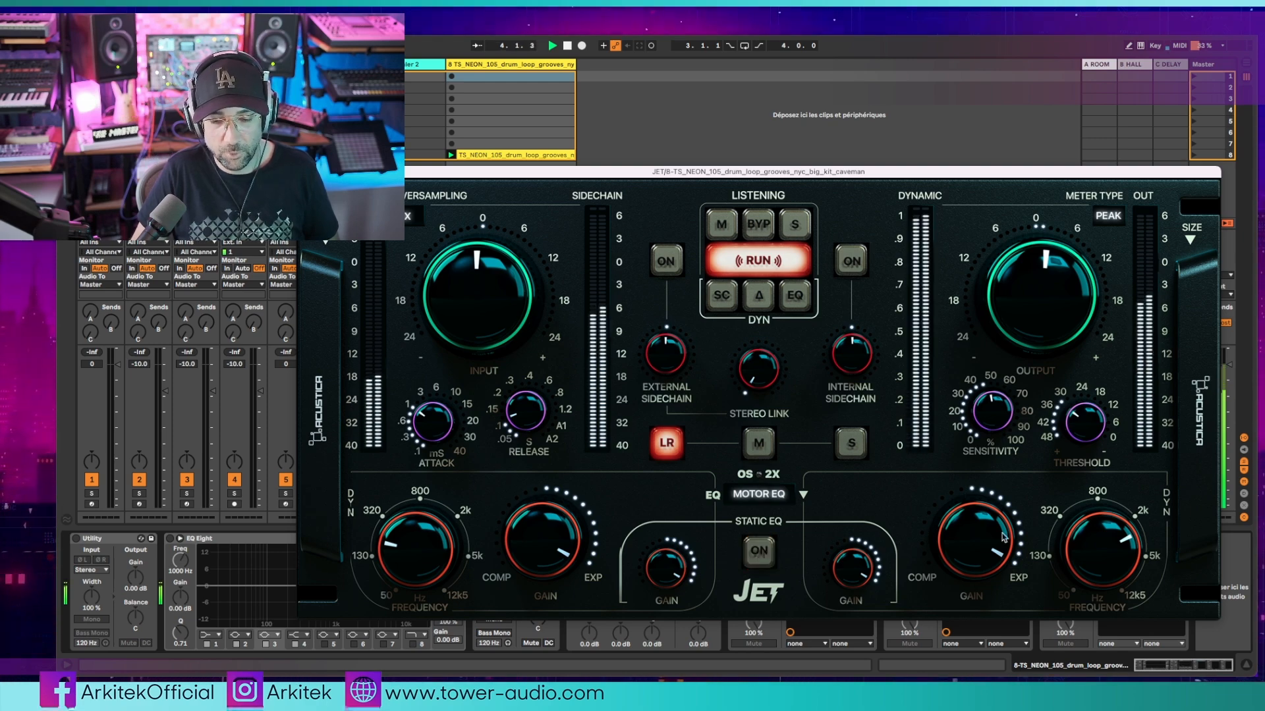
# Reduce the expansion gain of JET's high and low dynamic bands and compare the result with the bypassed loop.
pyautogui.moveTo(993, 546); pyautogui.dragTo(990, 564)
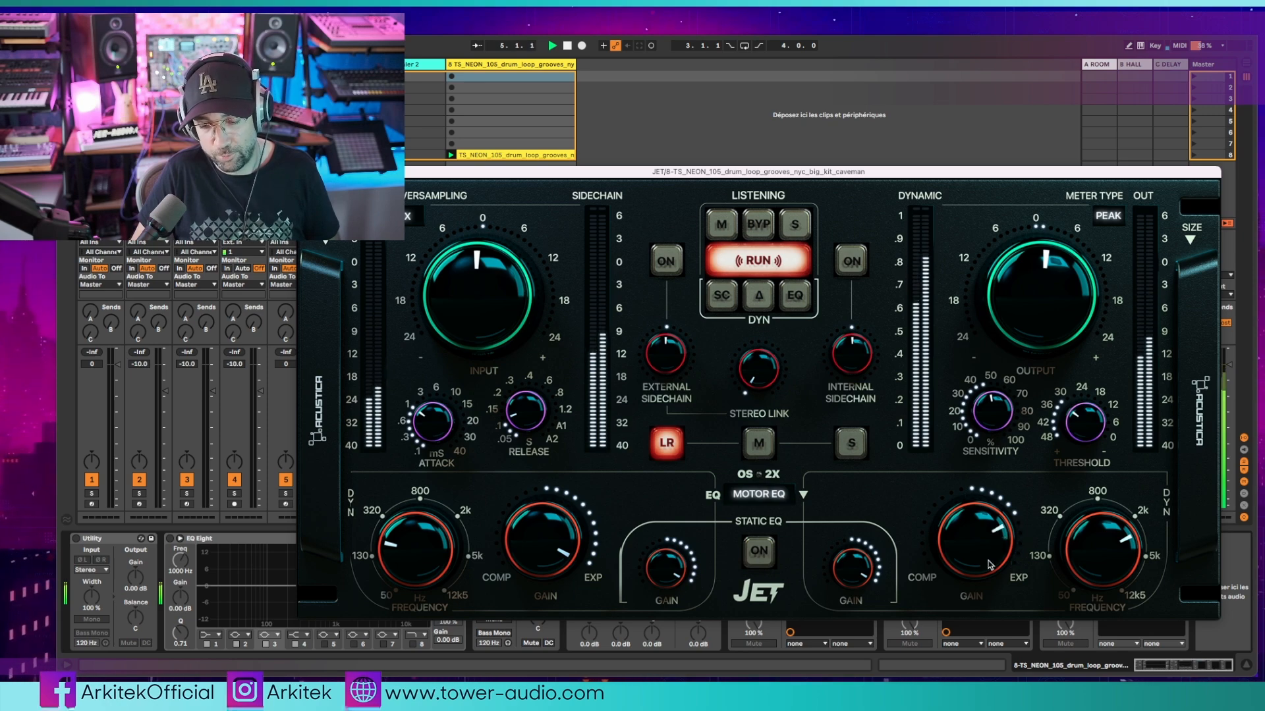
pyautogui.moveTo(540, 542); pyautogui.dragTo(539, 565)
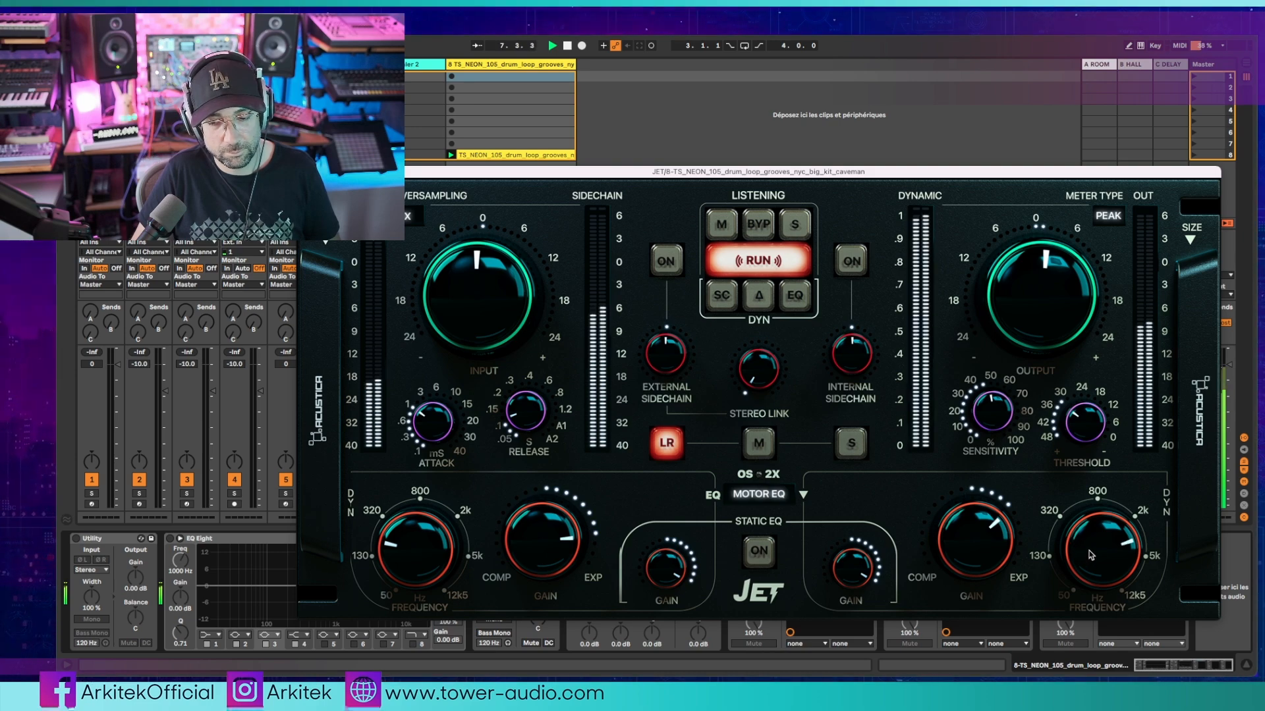
pyautogui.click(764, 228)
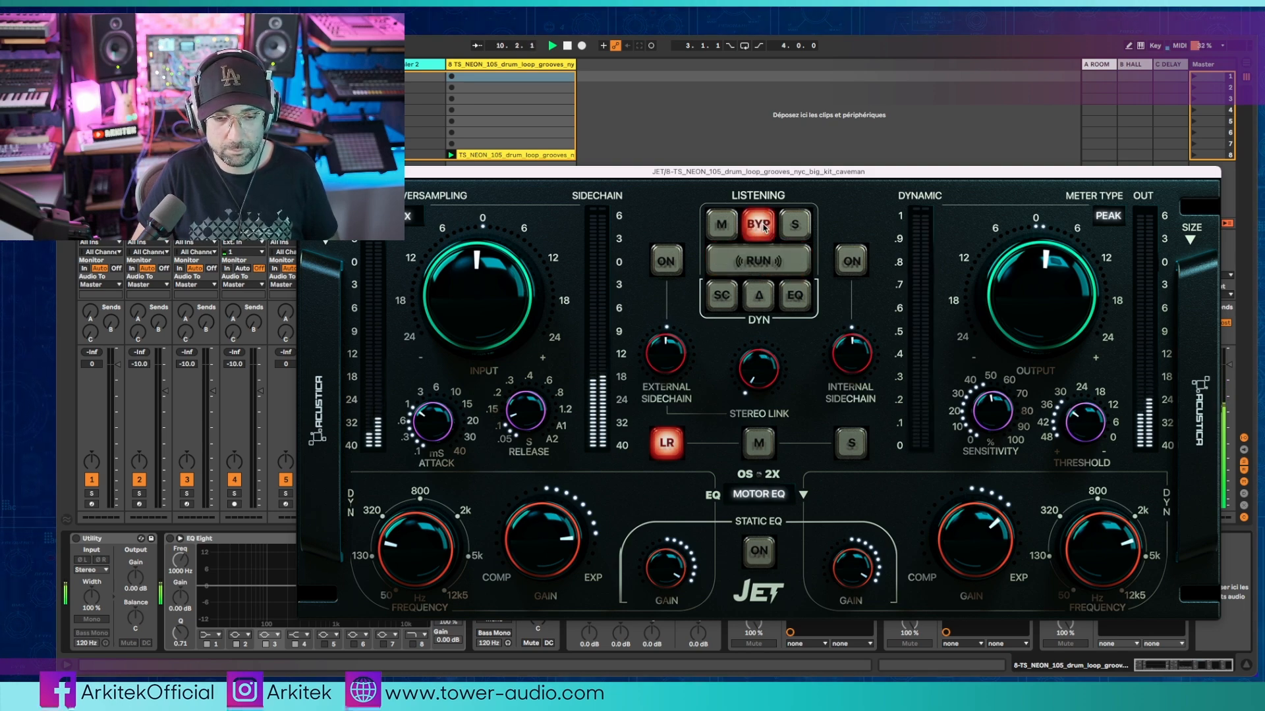
pyautogui.click(760, 264)
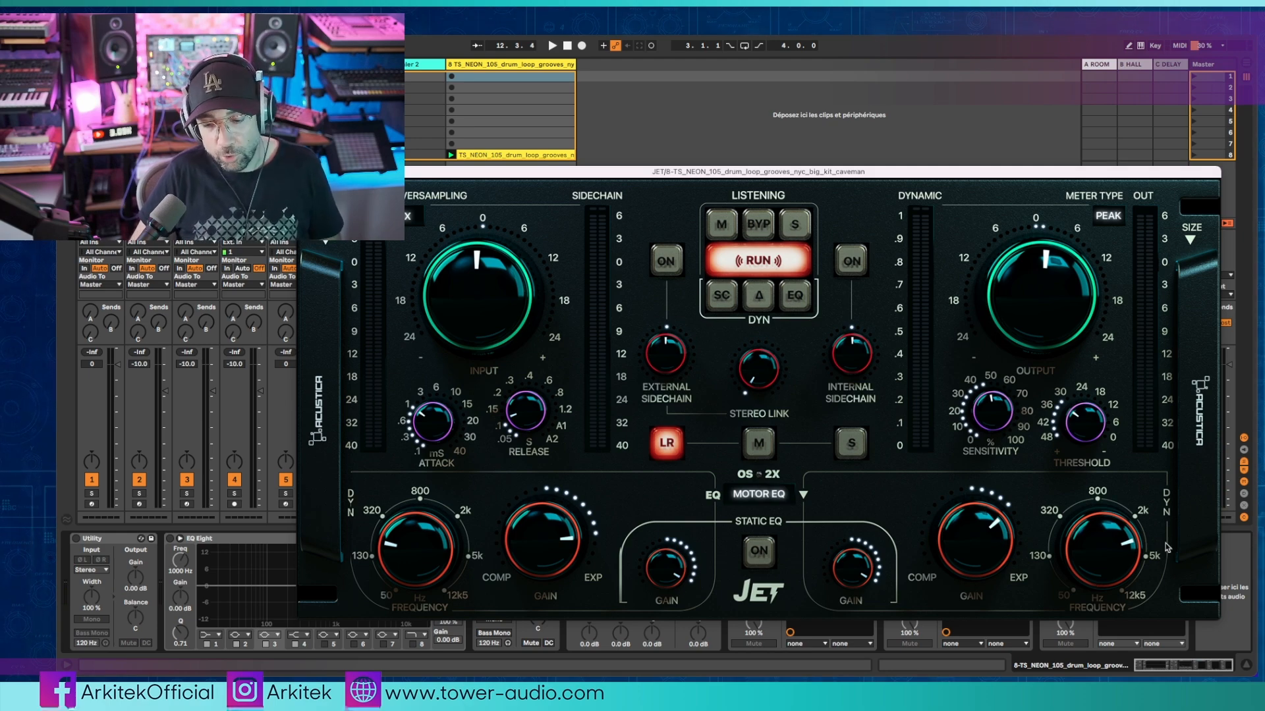
# Readjust the high dynamic band's gain and lower its frequency to about 320 Hz while the drum loop plays.
pyautogui.moveTo(973, 518); pyautogui.dragTo(983, 571)
pyautogui.press('space')
pyautogui.moveTo(1113, 523); pyautogui.dragTo(1115, 566)
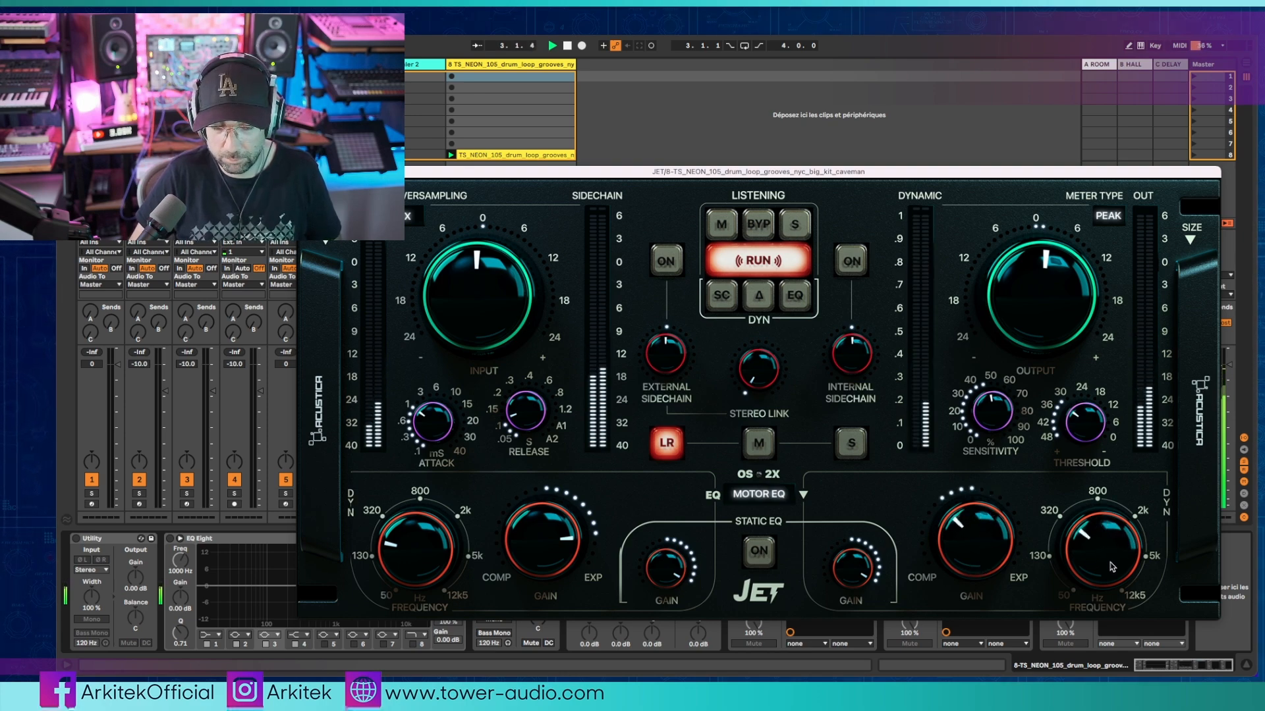
# Fine-tune the high dynamic band's gain and frequency, and lower the low band's frequency below 130 Hz while the loop plays.
pyautogui.moveTo(976, 546); pyautogui.dragTo(977, 557)
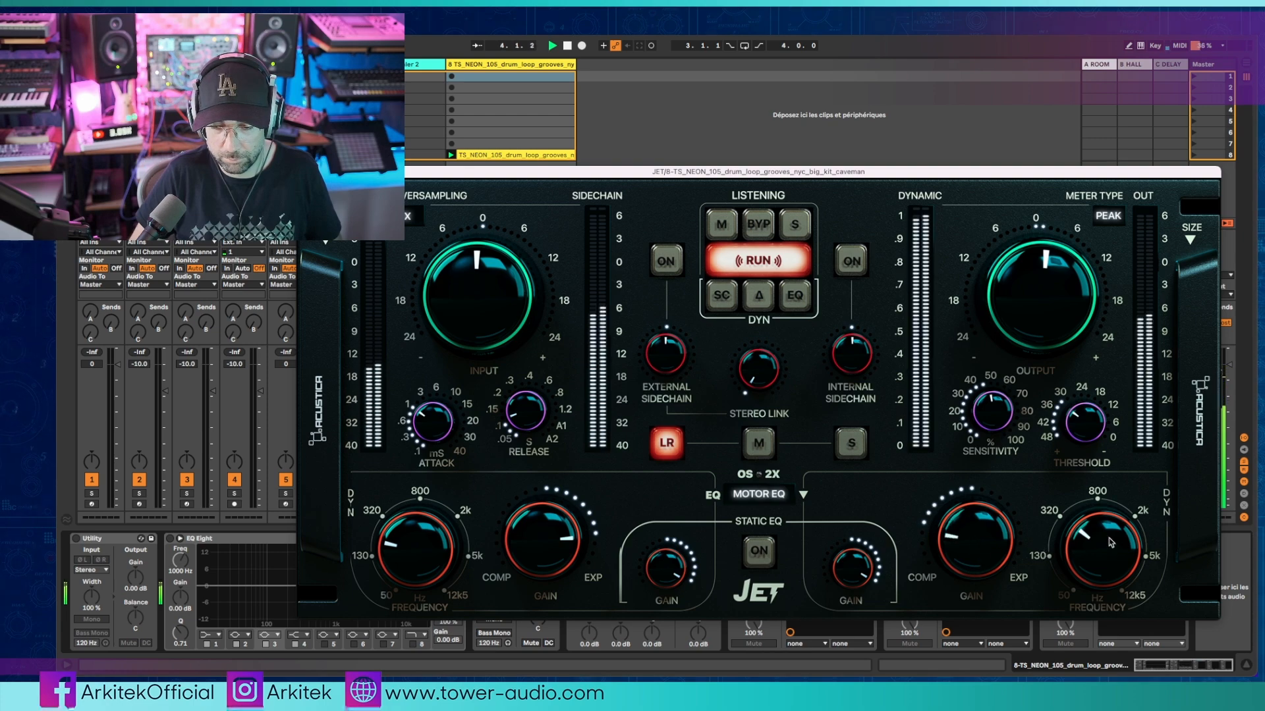
pyautogui.moveTo(1111, 542); pyautogui.dragTo(1111, 551)
pyautogui.moveTo(963, 553); pyautogui.dragTo(963, 540)
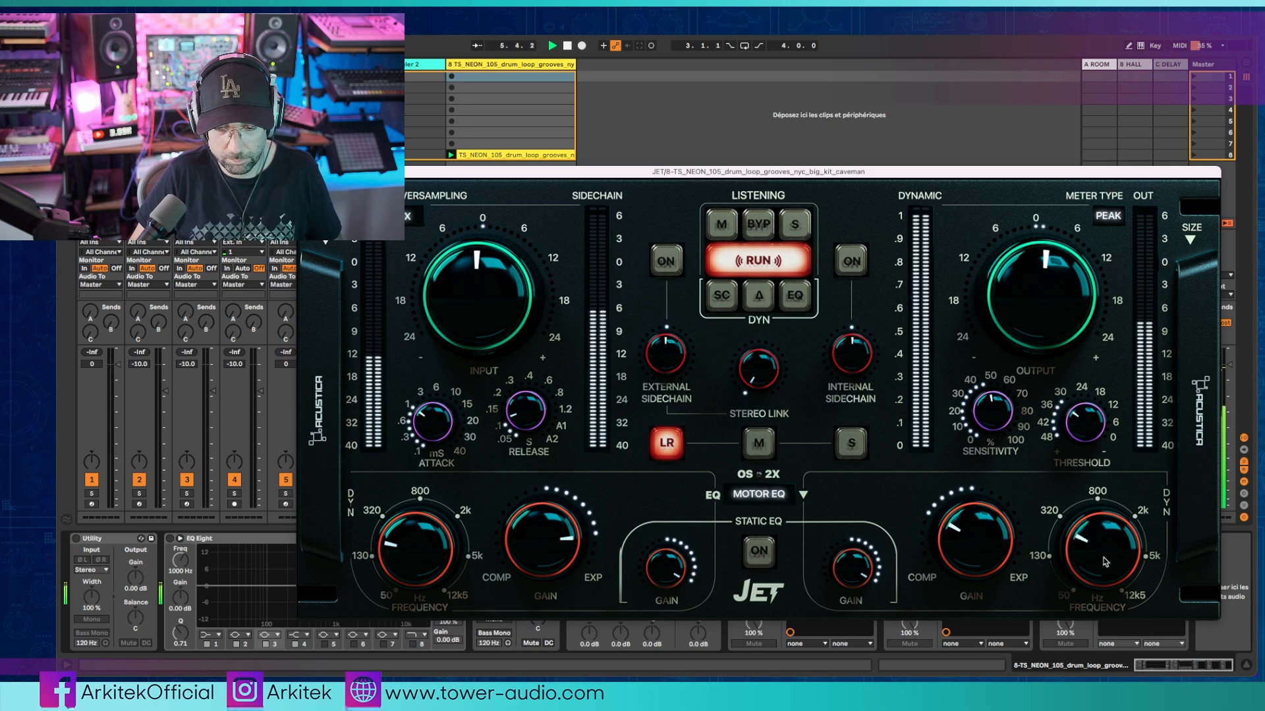
pyautogui.moveTo(1106, 563); pyautogui.dragTo(1105, 560)
pyautogui.moveTo(407, 556); pyautogui.dragTo(398, 573)
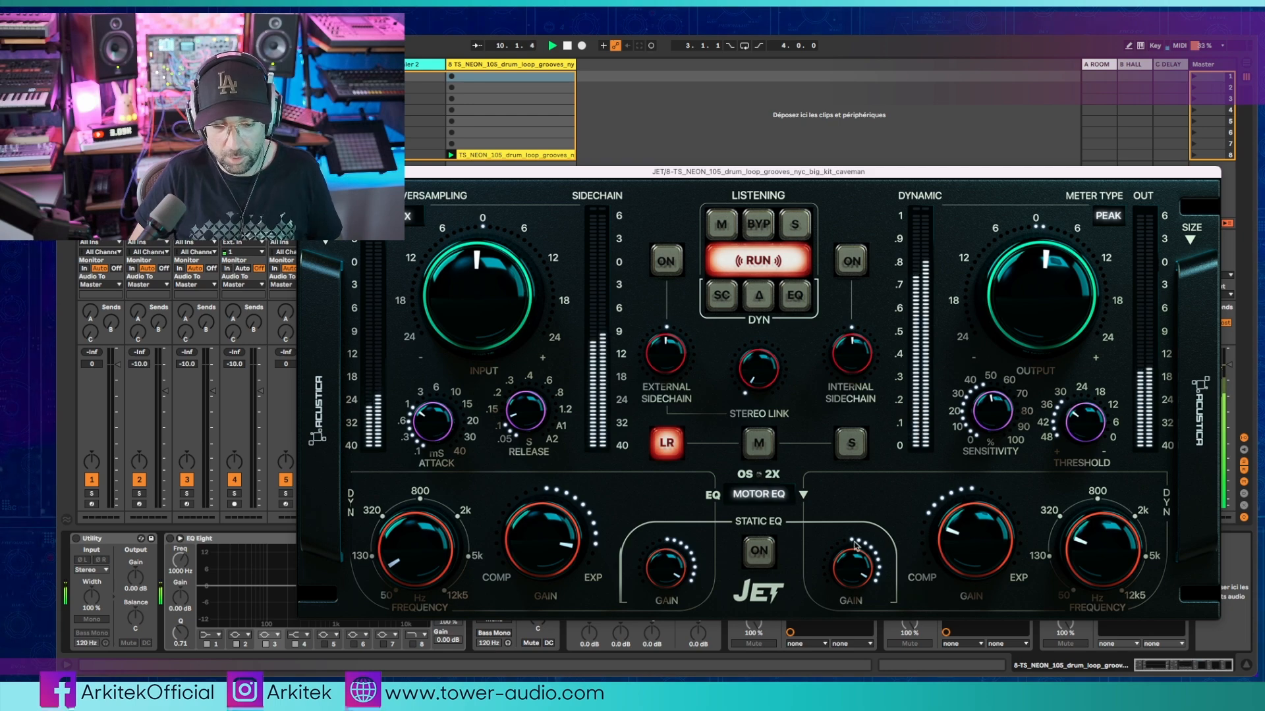
pyautogui.press('space')
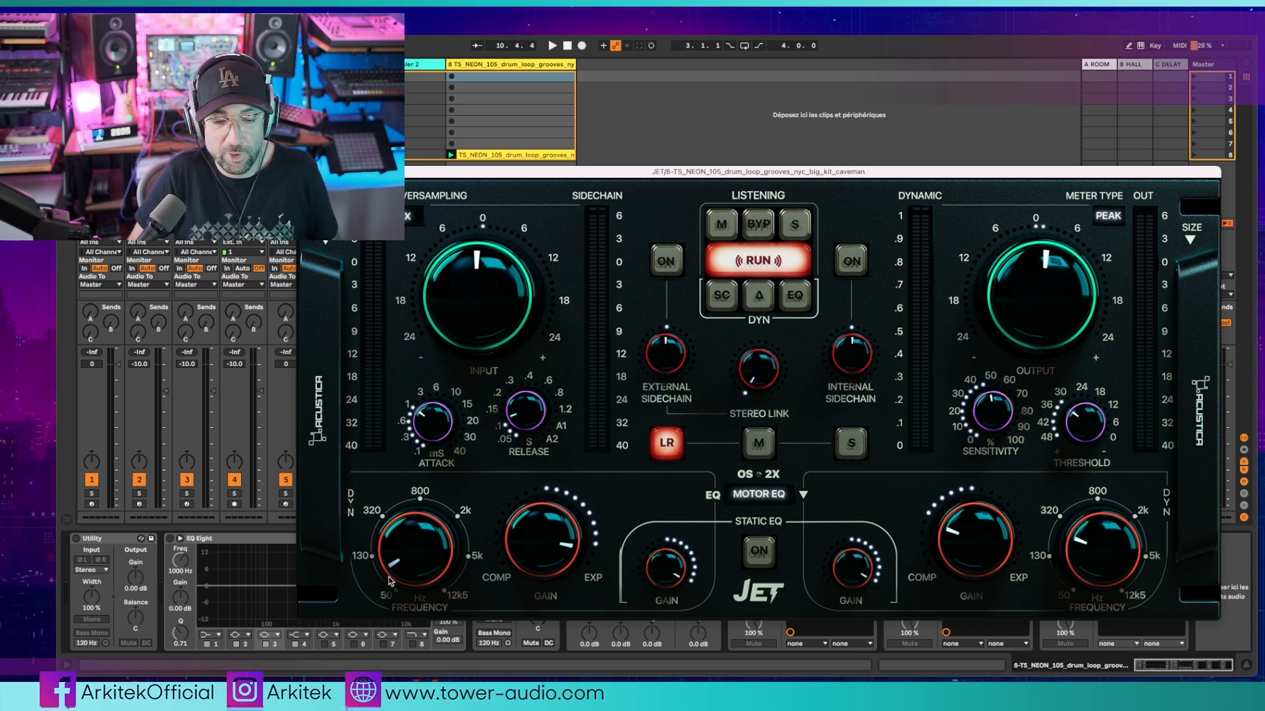
# Replay the drum loop to compare the bypassed signal with the processed one, ending in Run listening mode.
pyautogui.press('space')
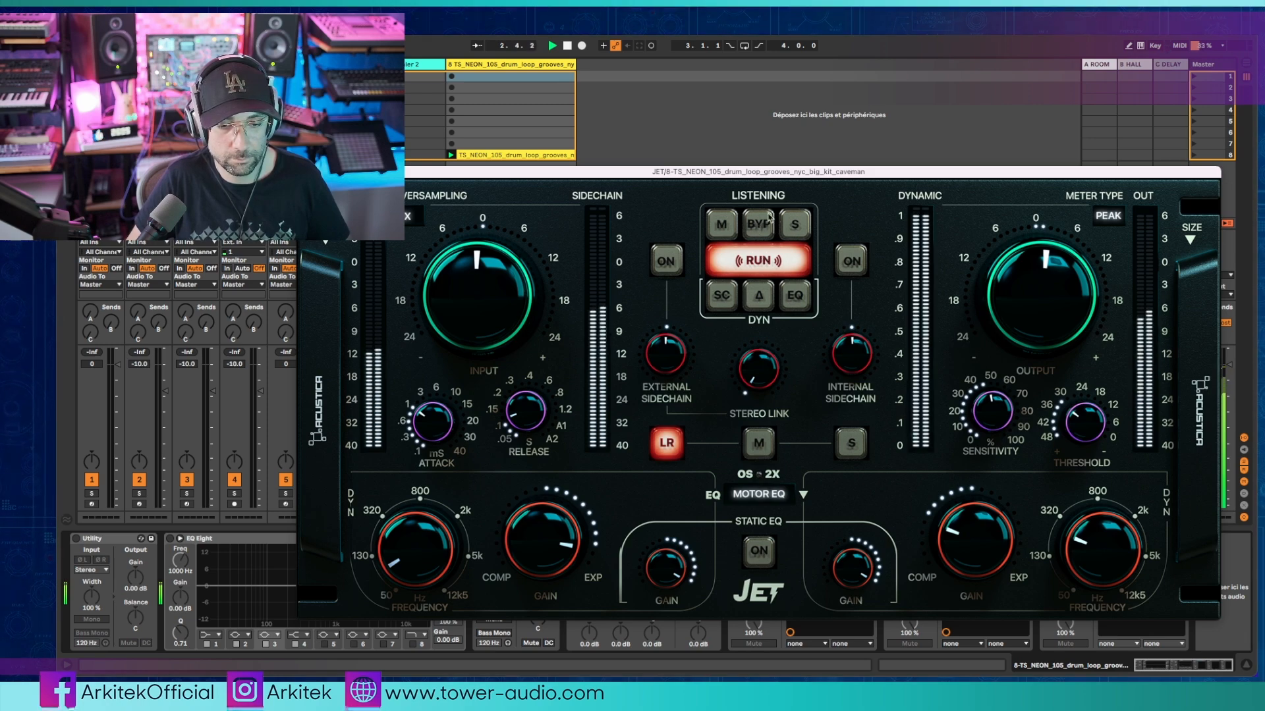
pyautogui.click(761, 225)
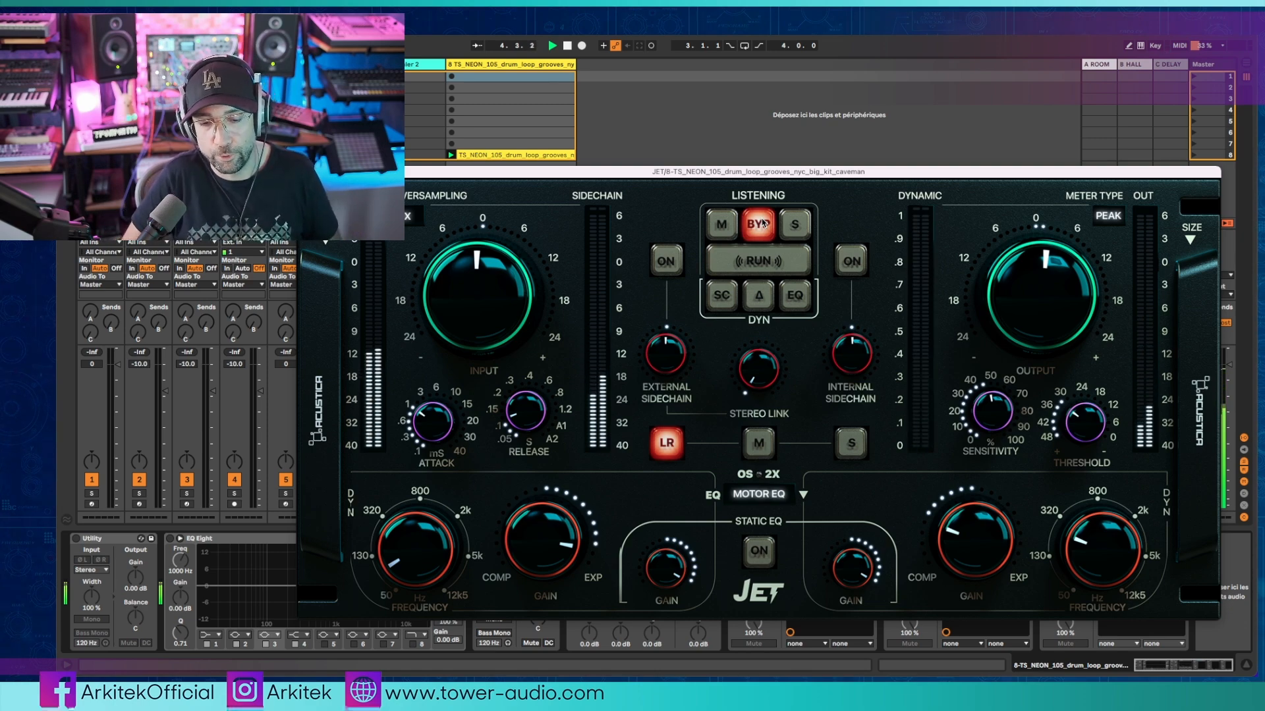
pyautogui.click(765, 262)
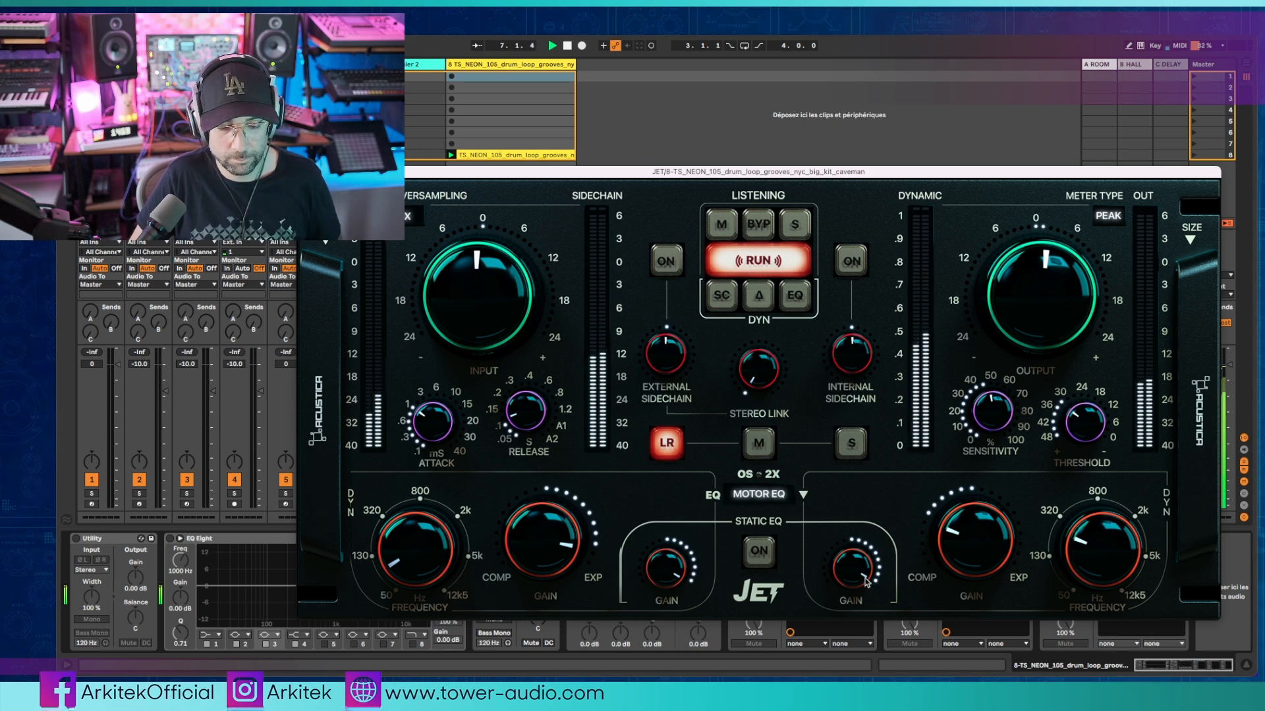
# Cut the high band's static gain, switch the Static EQ on to hear it, and stop playback.
pyautogui.moveTo(860, 565); pyautogui.dragTo(849, 590)
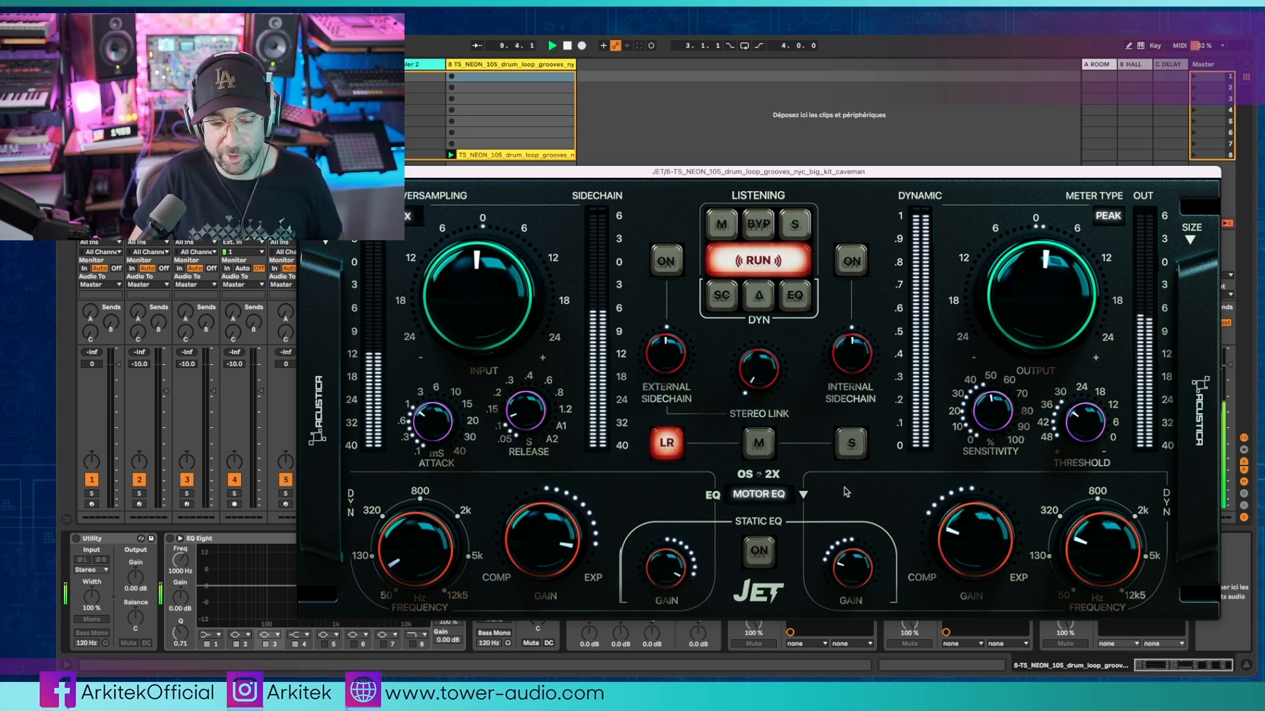
pyautogui.click(762, 555)
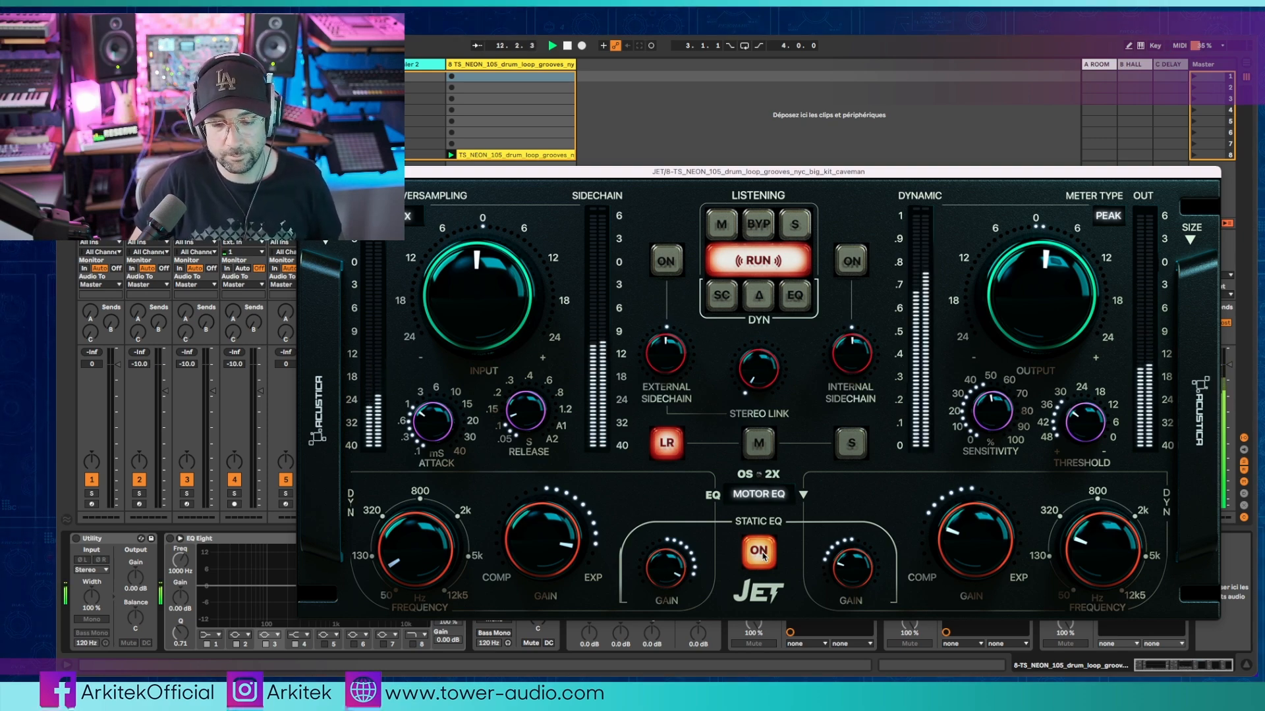
pyautogui.press('space')
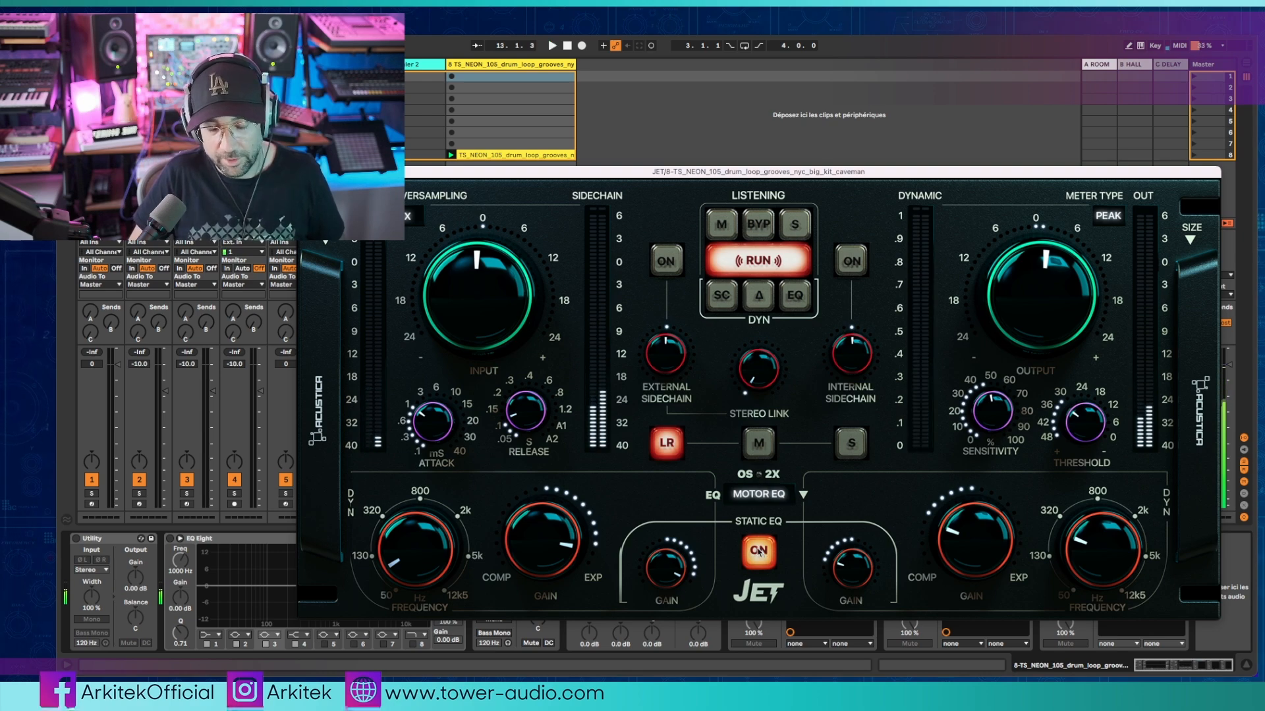
# Bring both static gains closer to their centre position and switch the Static EQ off.
pyautogui.moveTo(673, 603); pyautogui.dragTo(673, 610)
pyautogui.moveTo(843, 570); pyautogui.dragTo(851, 554)
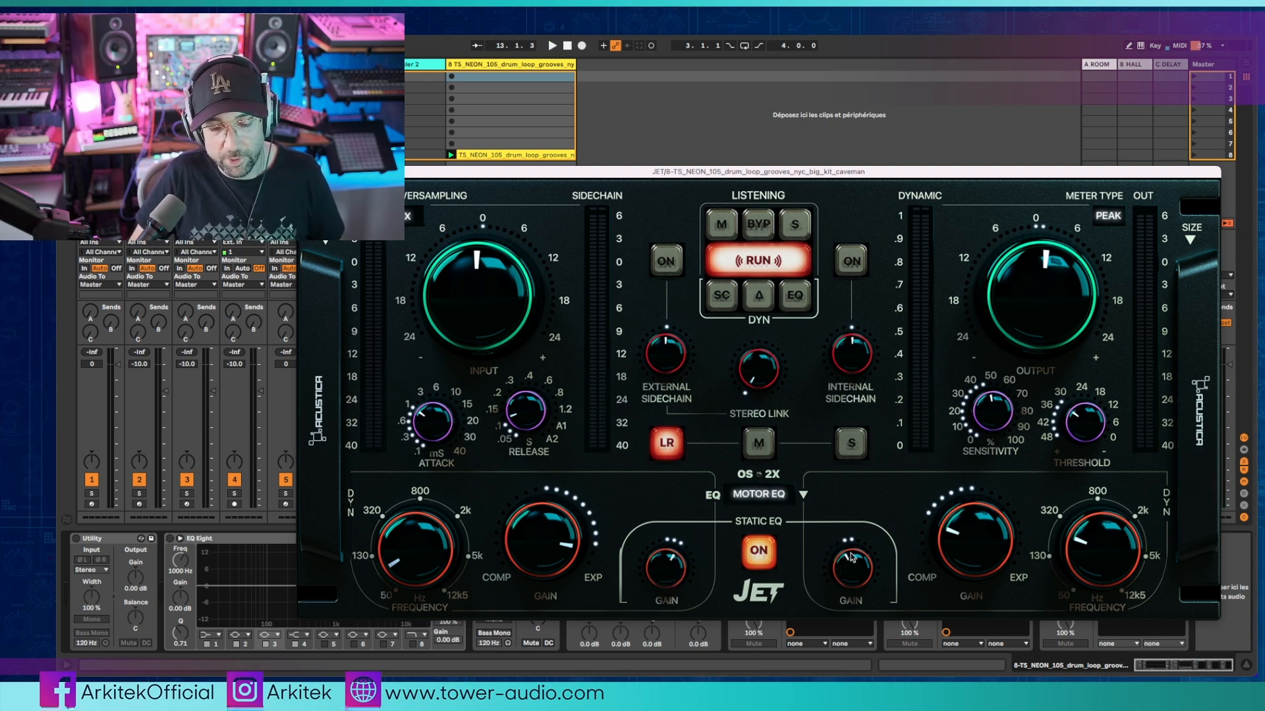
pyautogui.click(759, 554)
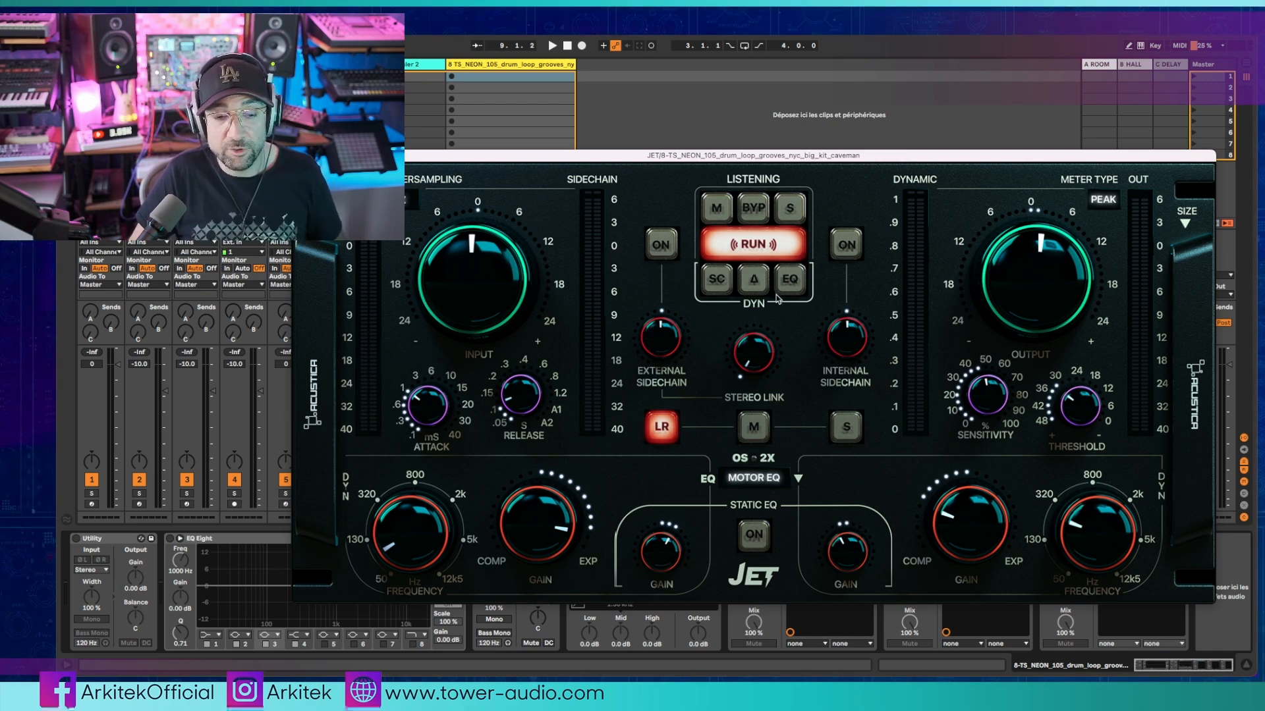
# Compare Delta and Run listening modes on the loop, adjust the high dynamic band's frequency, and return to Run.
pyautogui.click(756, 284)
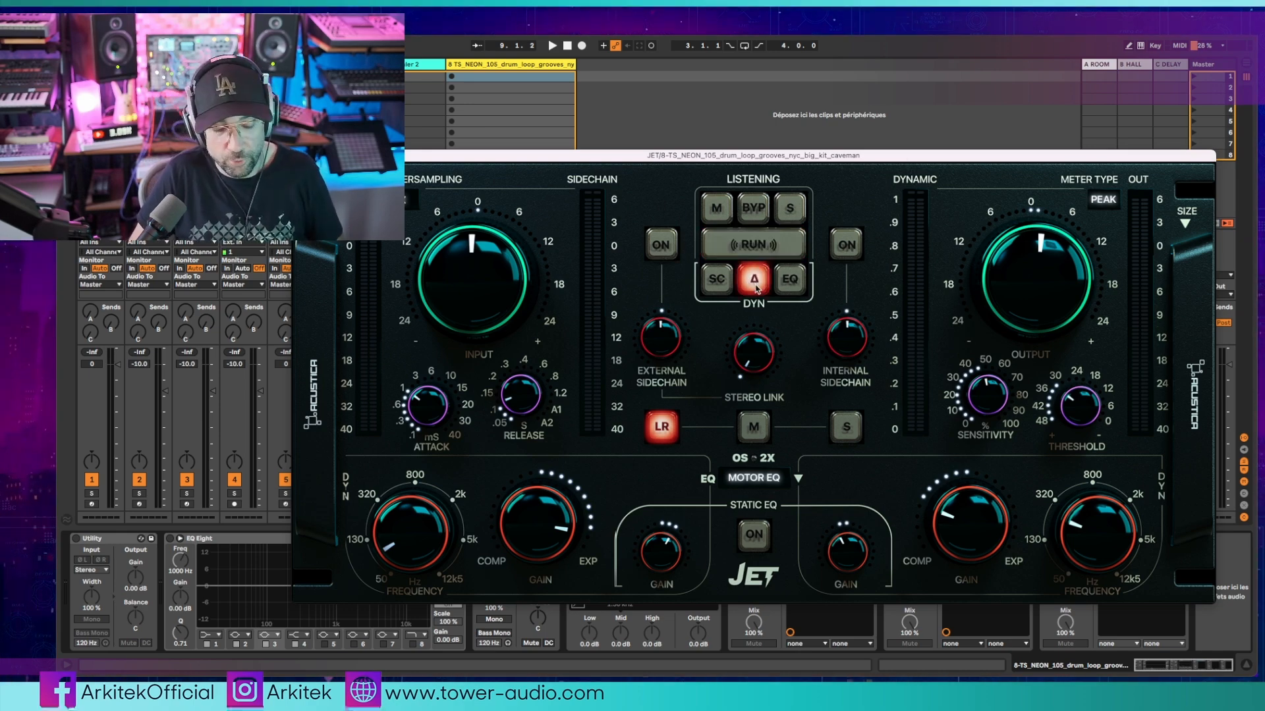
pyautogui.press('space')
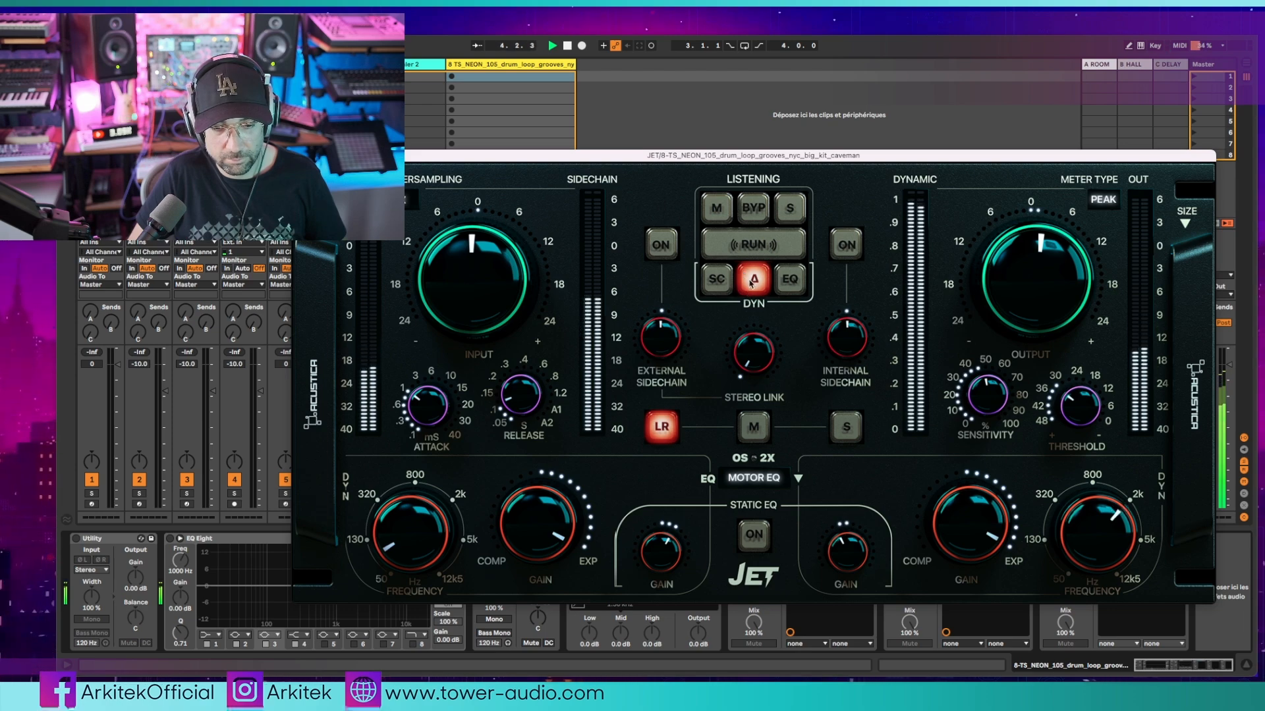
pyautogui.click(757, 245)
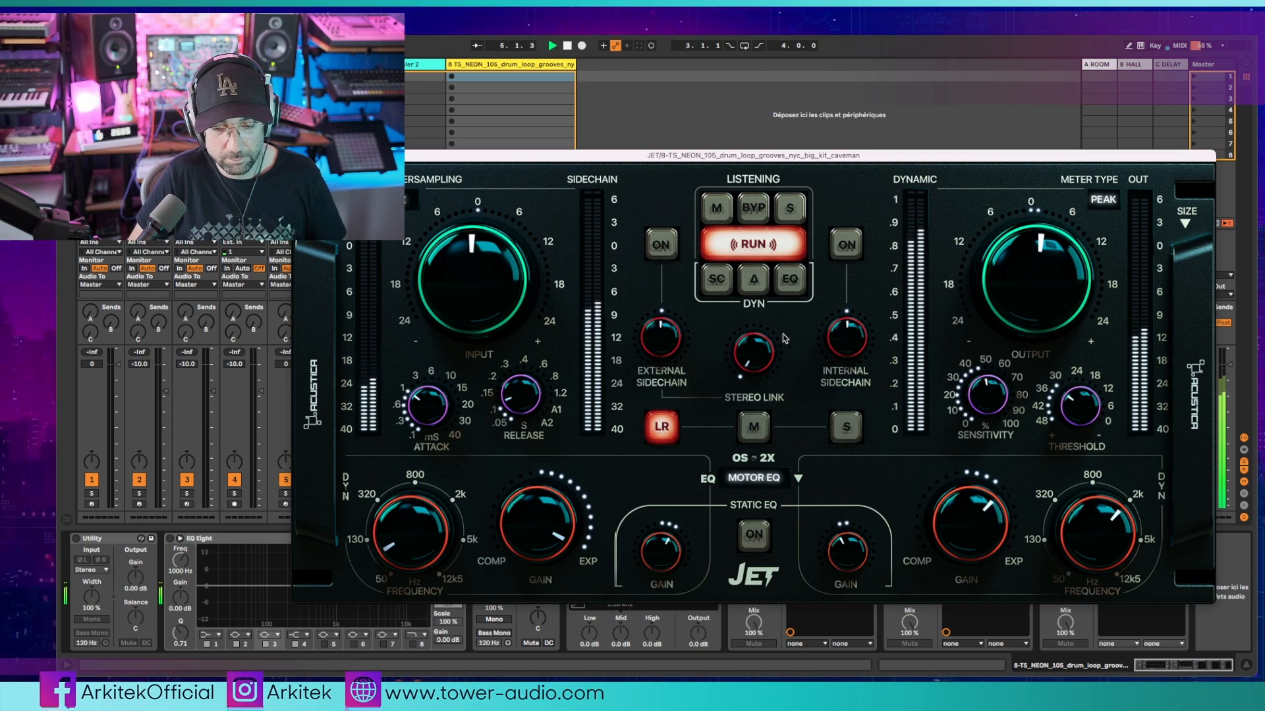
pyautogui.click(754, 280)
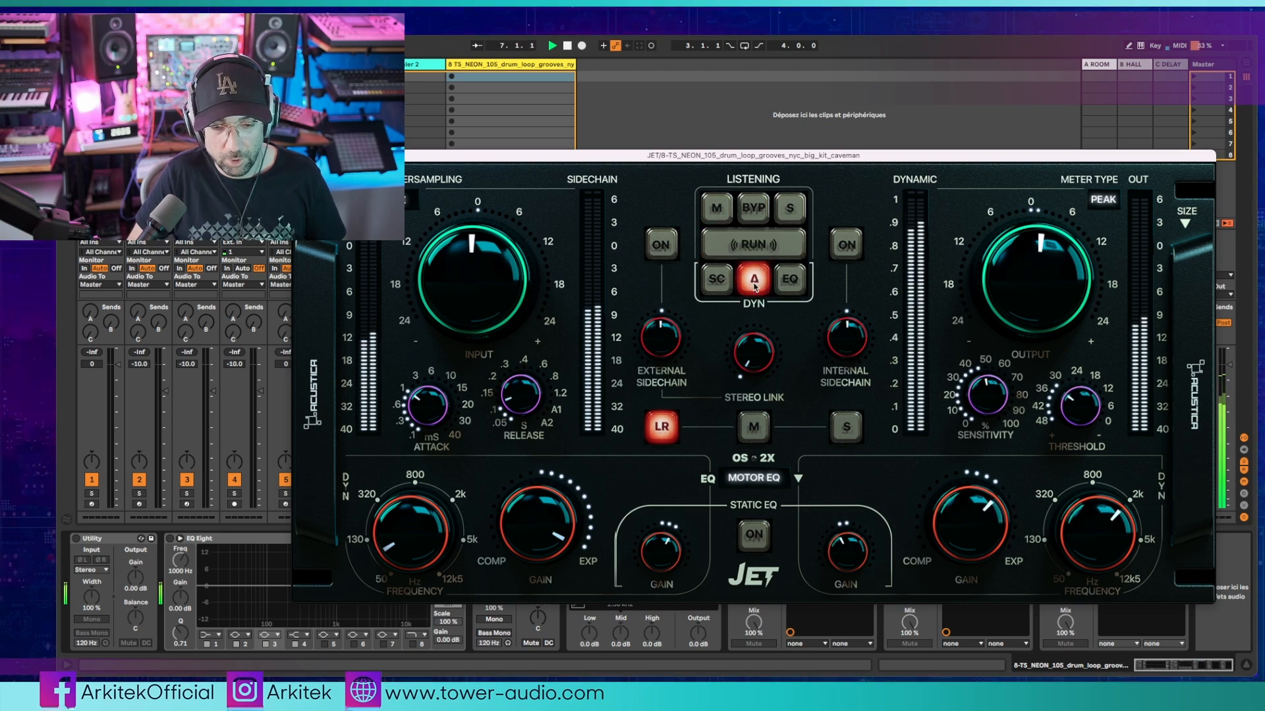
pyautogui.press('space')
pyautogui.moveTo(1117, 521); pyautogui.dragTo(1111, 533)
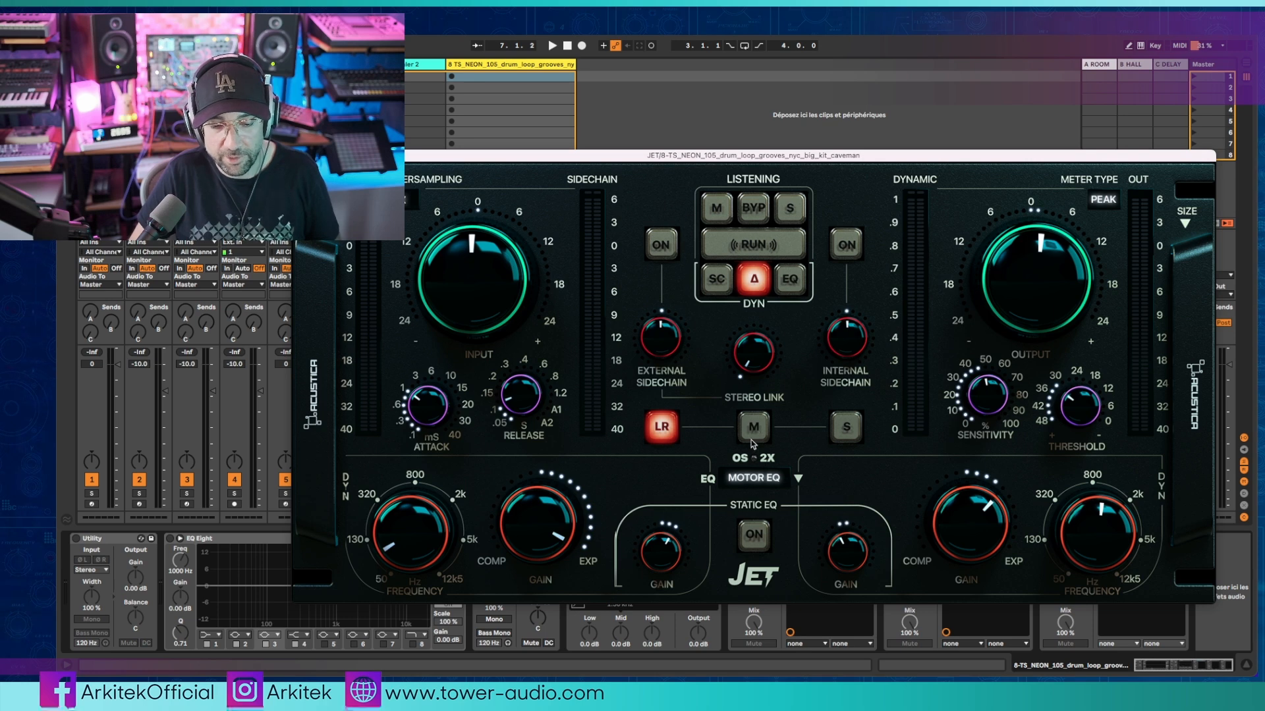
pyautogui.click(733, 242)
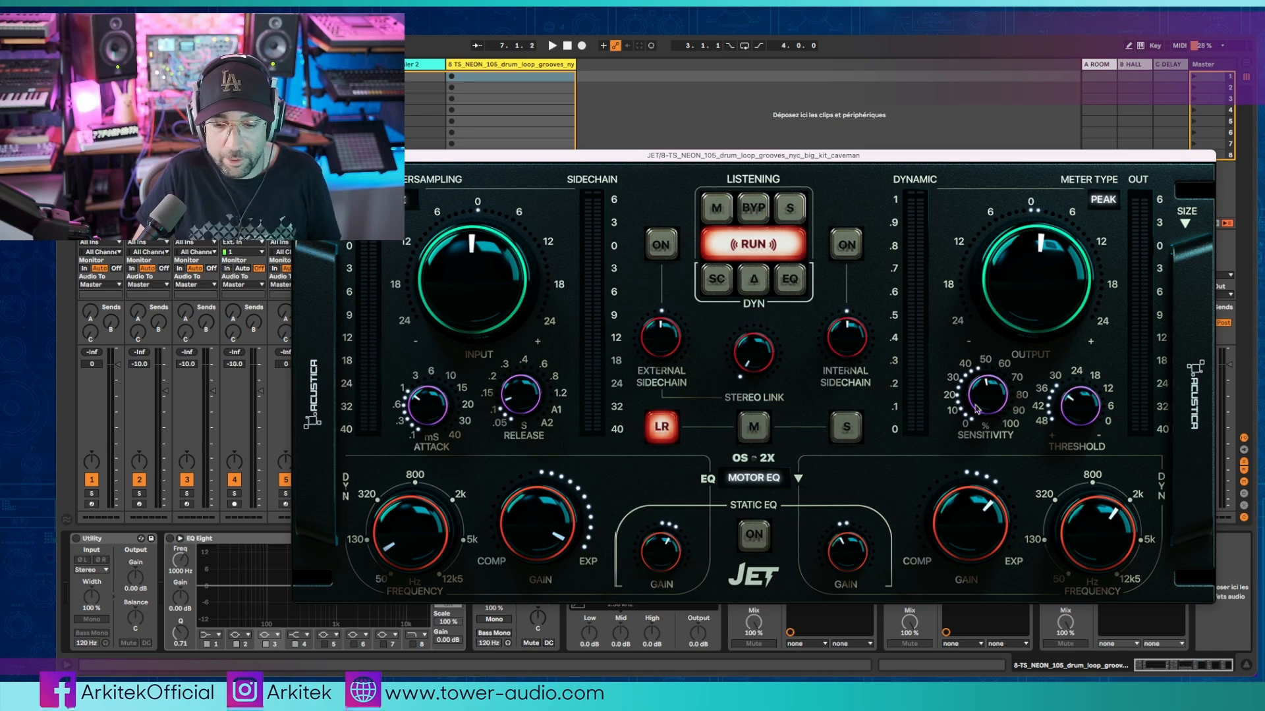
# Demonstrate the Sensitivity control during playback by lowering it to 0%, raising it to about 80%, and nudging the Threshold.
pyautogui.press('space')
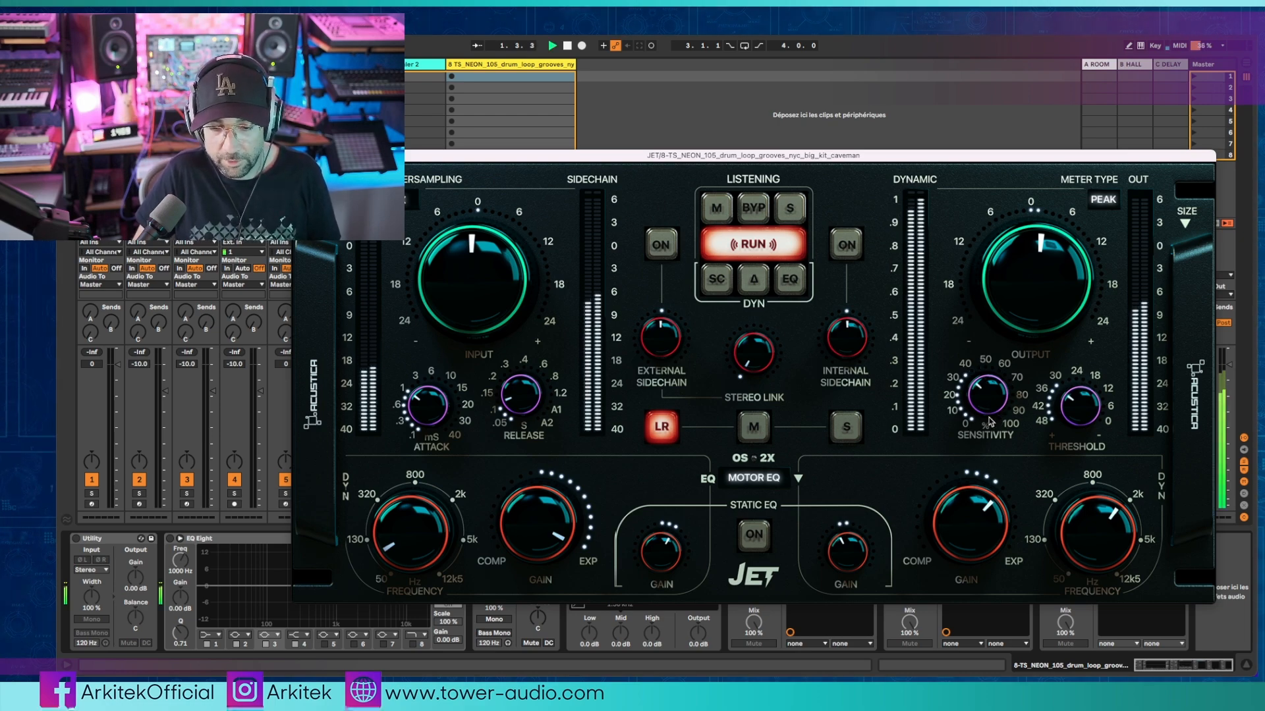
pyautogui.moveTo(988, 397); pyautogui.dragTo(995, 461)
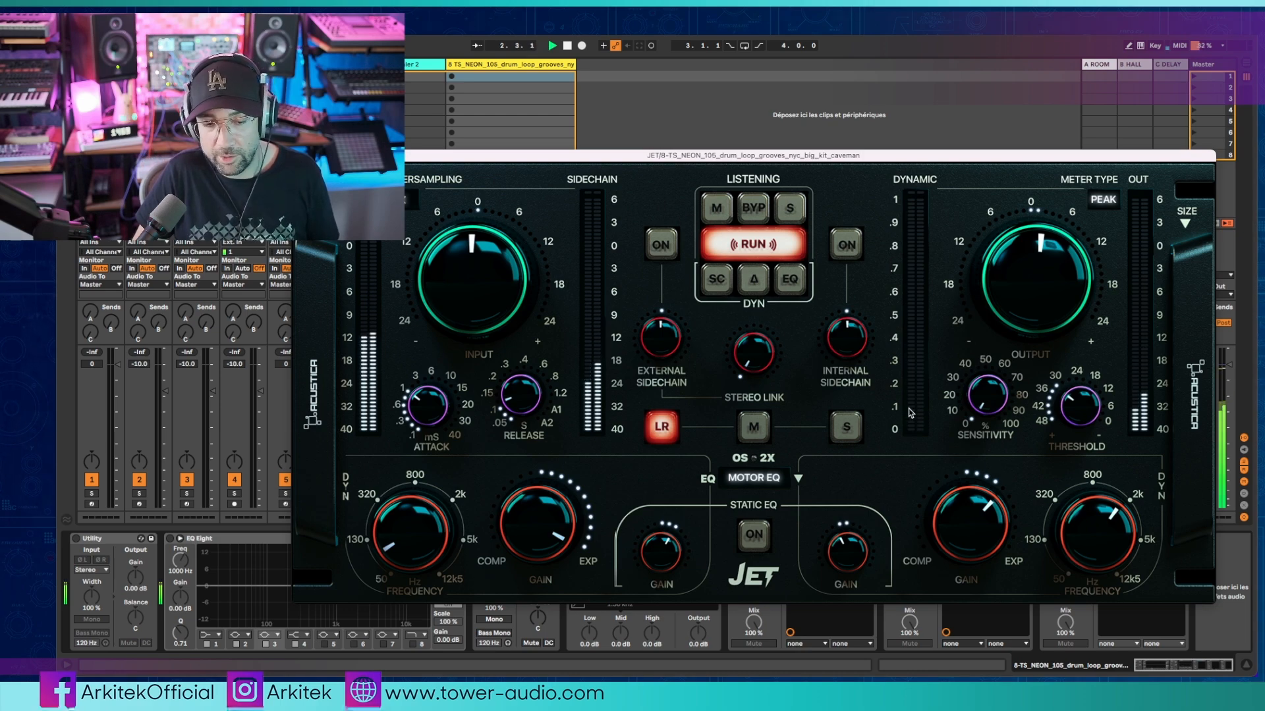
pyautogui.moveTo(992, 403); pyautogui.dragTo(992, 366)
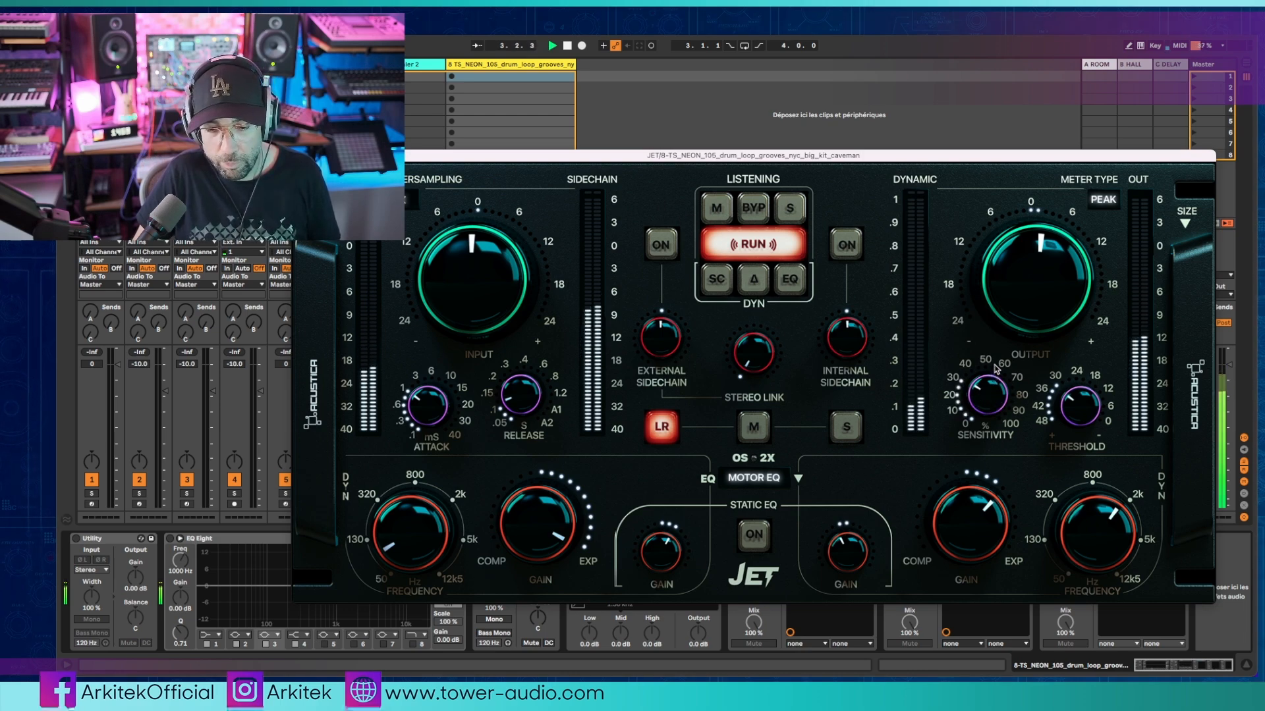
pyautogui.moveTo(1091, 409)
pyautogui.mouseDown()
pyautogui.moveTo(1087, 395)
pyautogui.moveTo(1077, 423)
pyautogui.moveTo(1081, 409)
pyautogui.mouseUp()
pyautogui.moveTo(990, 399); pyautogui.dragTo(992, 353)
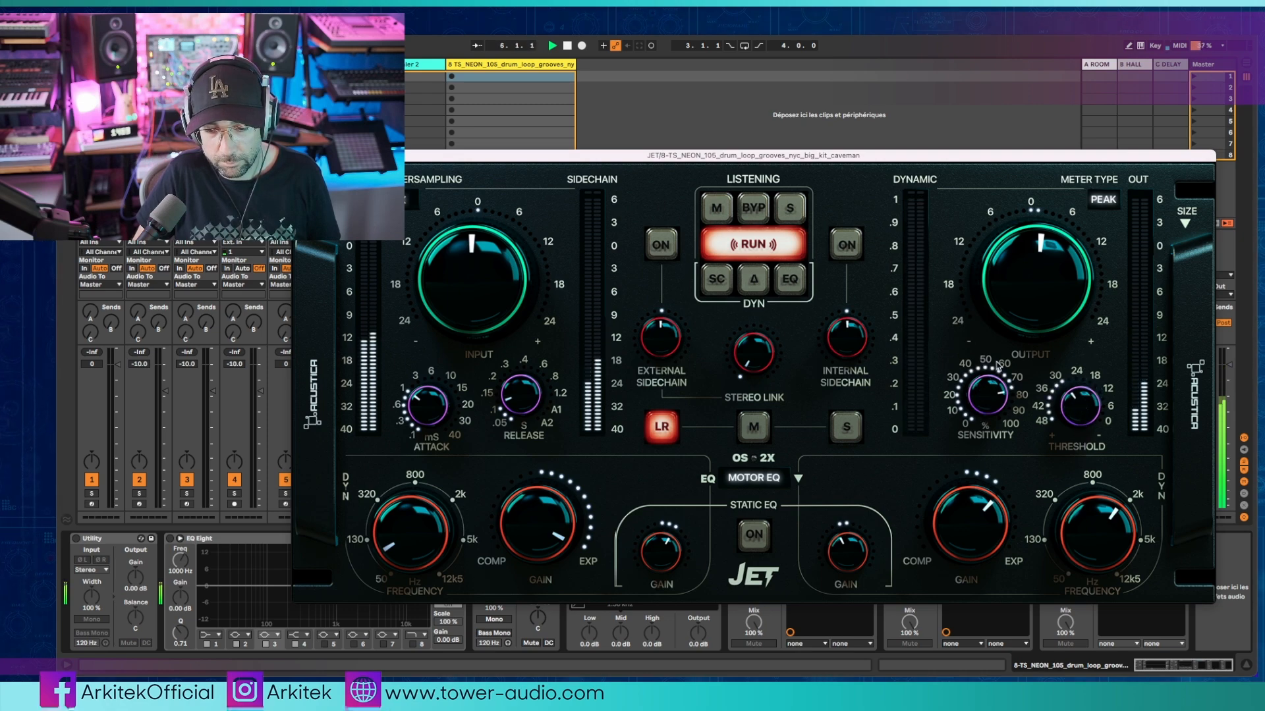
pyautogui.moveTo(1086, 403)
pyautogui.mouseDown()
pyautogui.moveTo(1088, 385)
pyautogui.moveTo(1082, 404)
pyautogui.mouseUp()
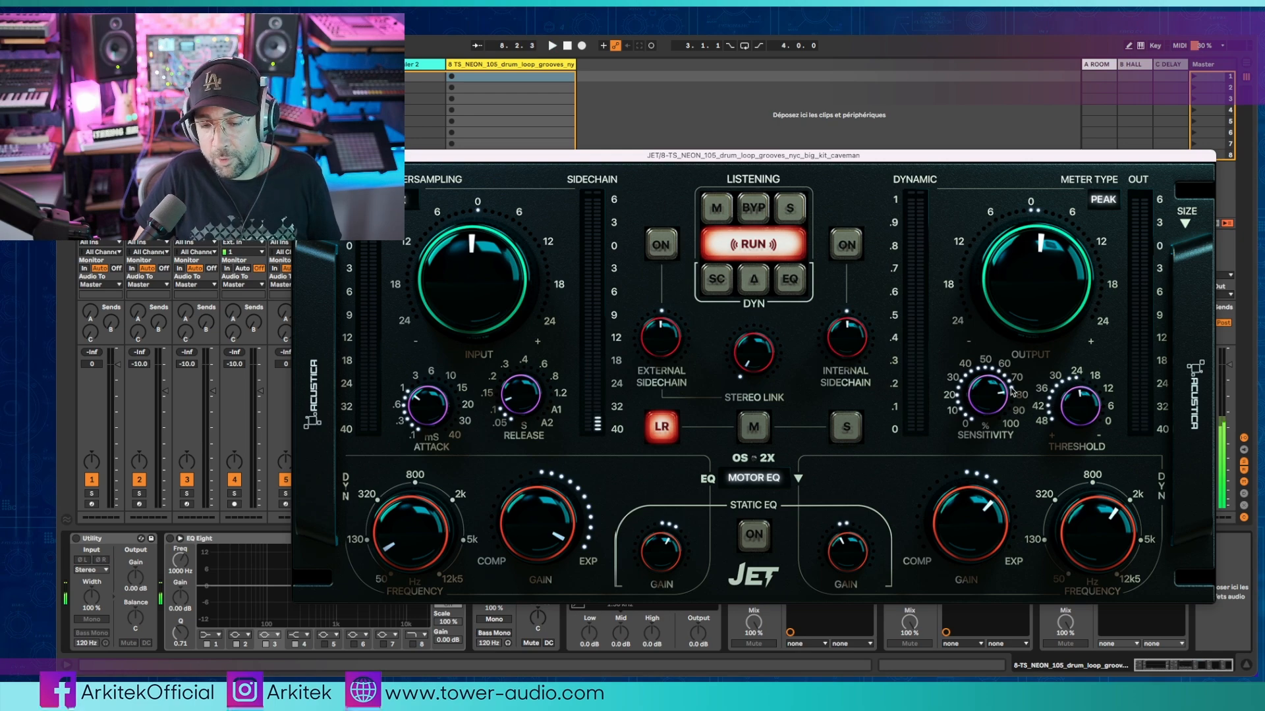
pyautogui.moveTo(994, 397); pyautogui.dragTo(998, 409)
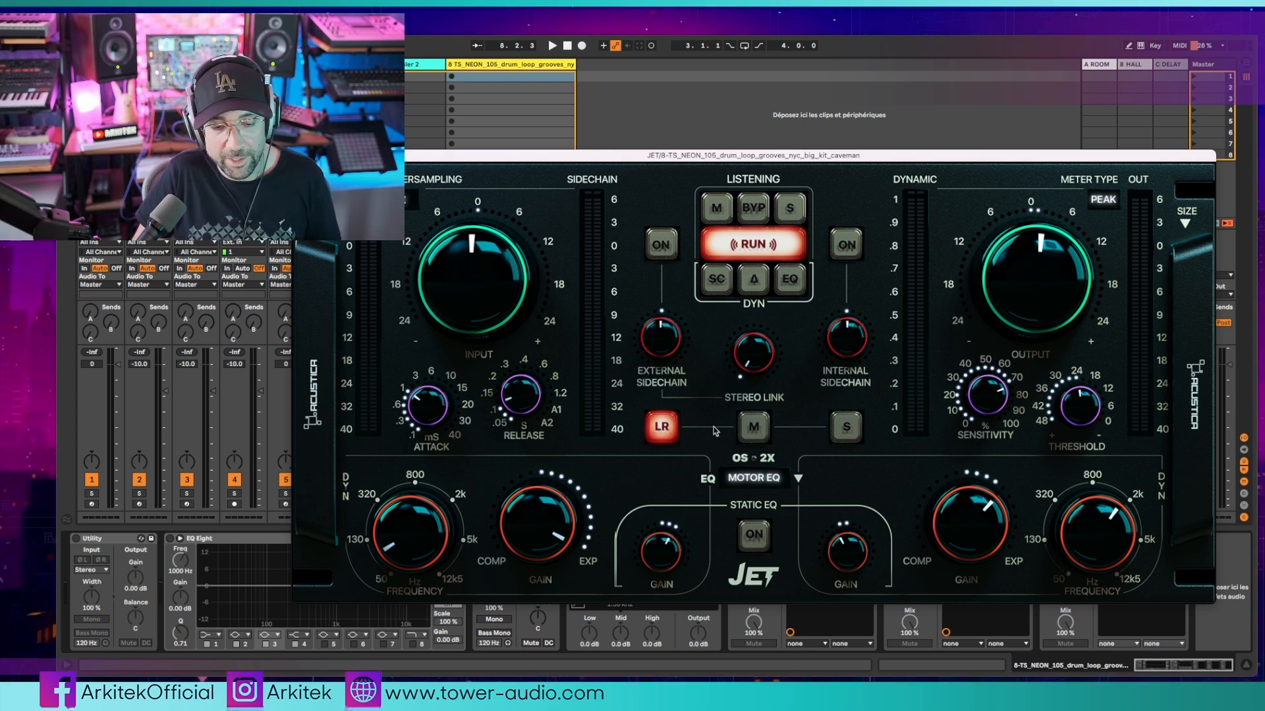
# Audition the loop with M, S and LR processing and with S, M and bypass listening, ending in LR and Run.
pyautogui.click(754, 426)
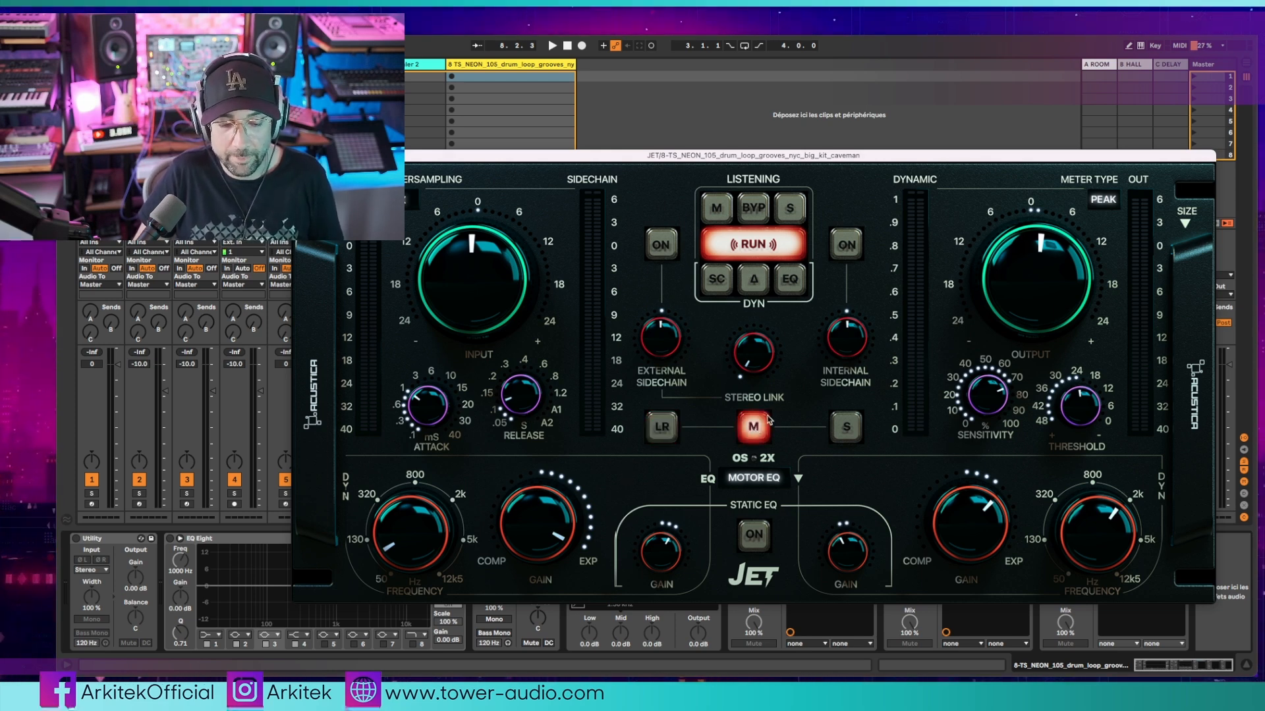
pyautogui.press('space')
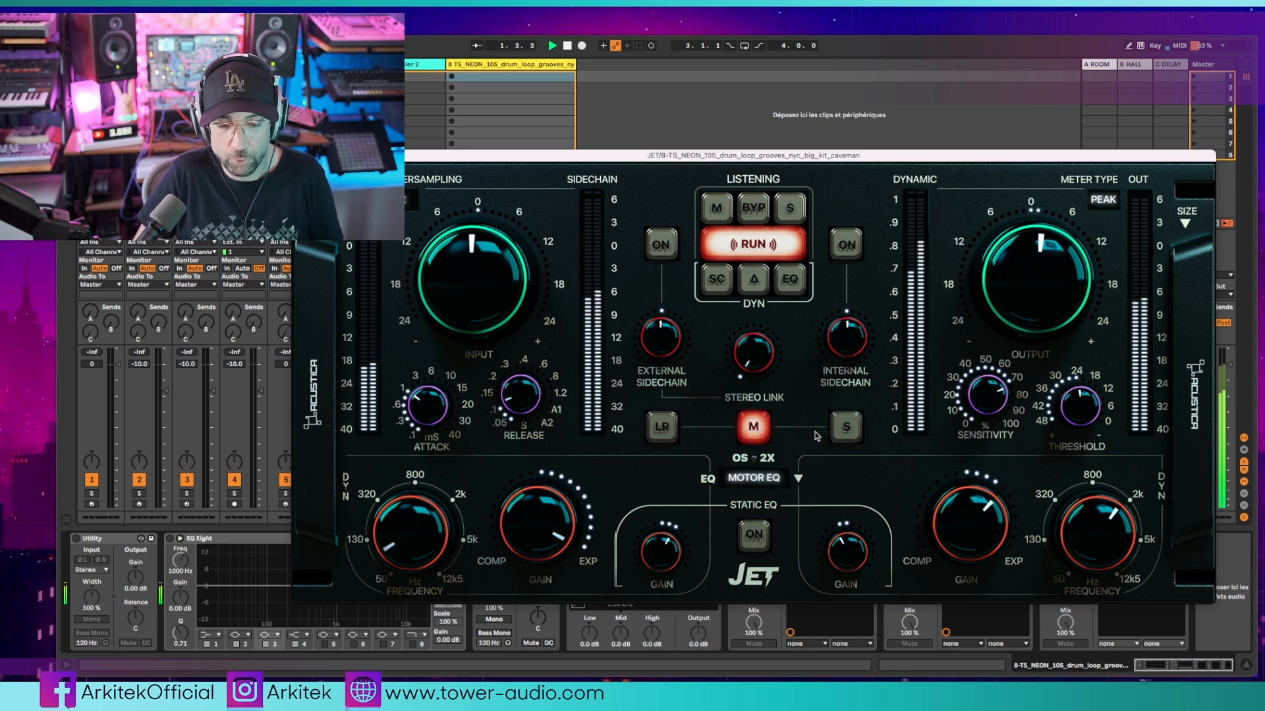
pyautogui.click(846, 428)
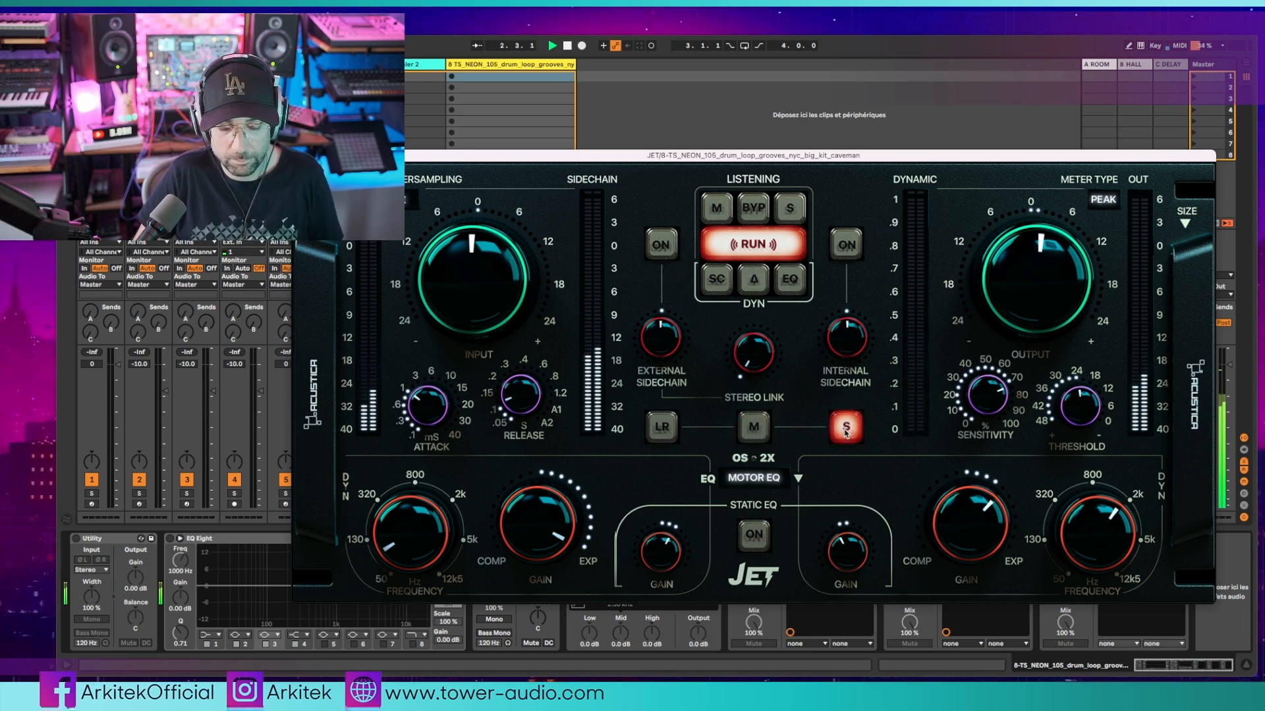
pyautogui.click(792, 209)
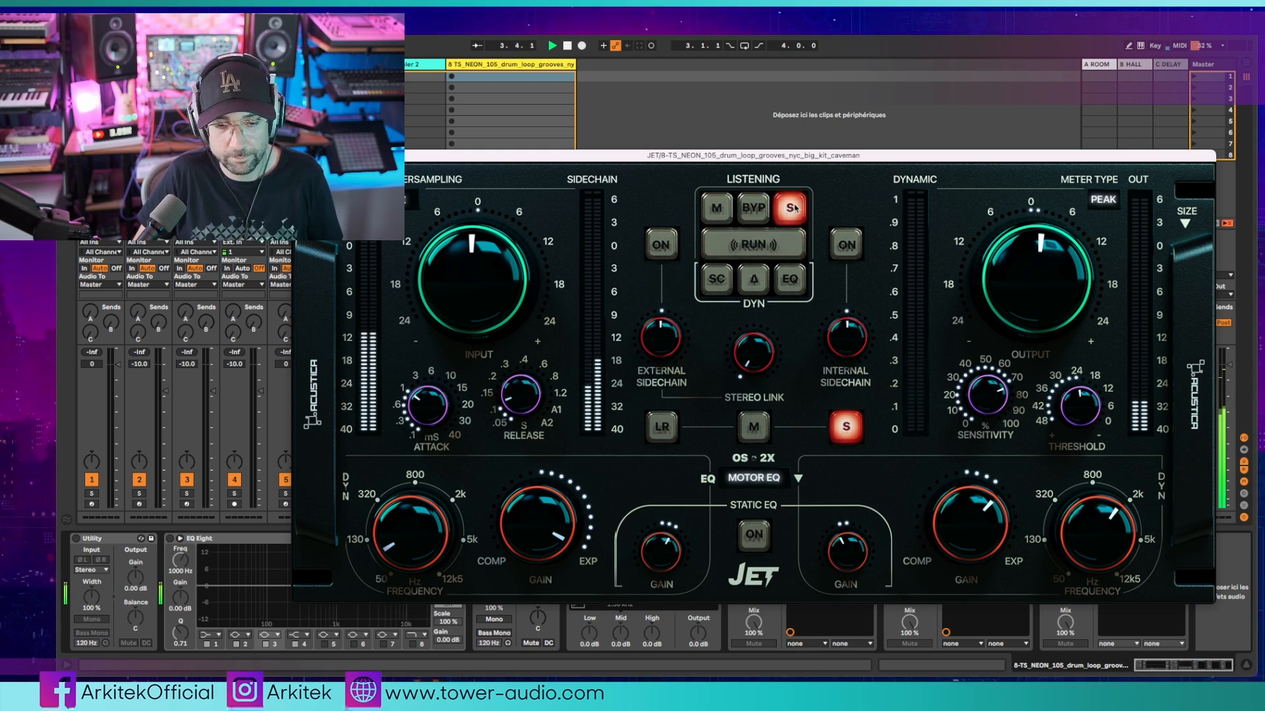
pyautogui.click(717, 210)
pyautogui.click(753, 427)
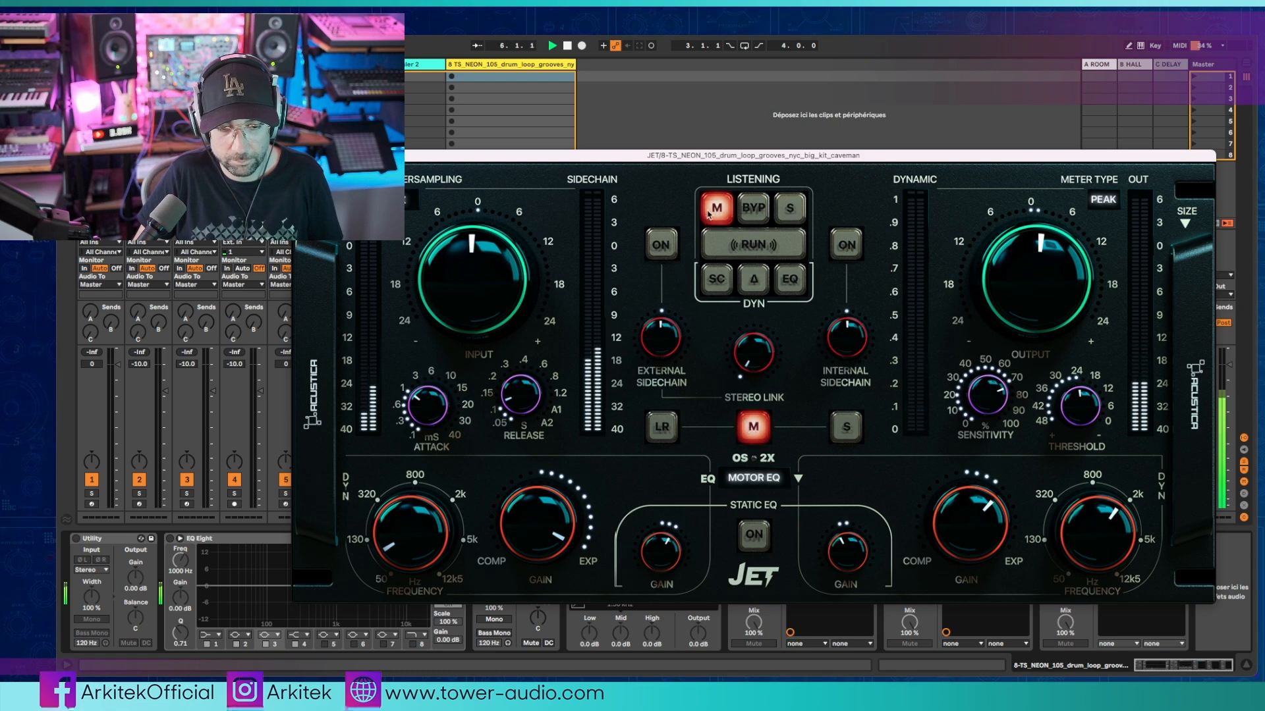
pyautogui.click(662, 427)
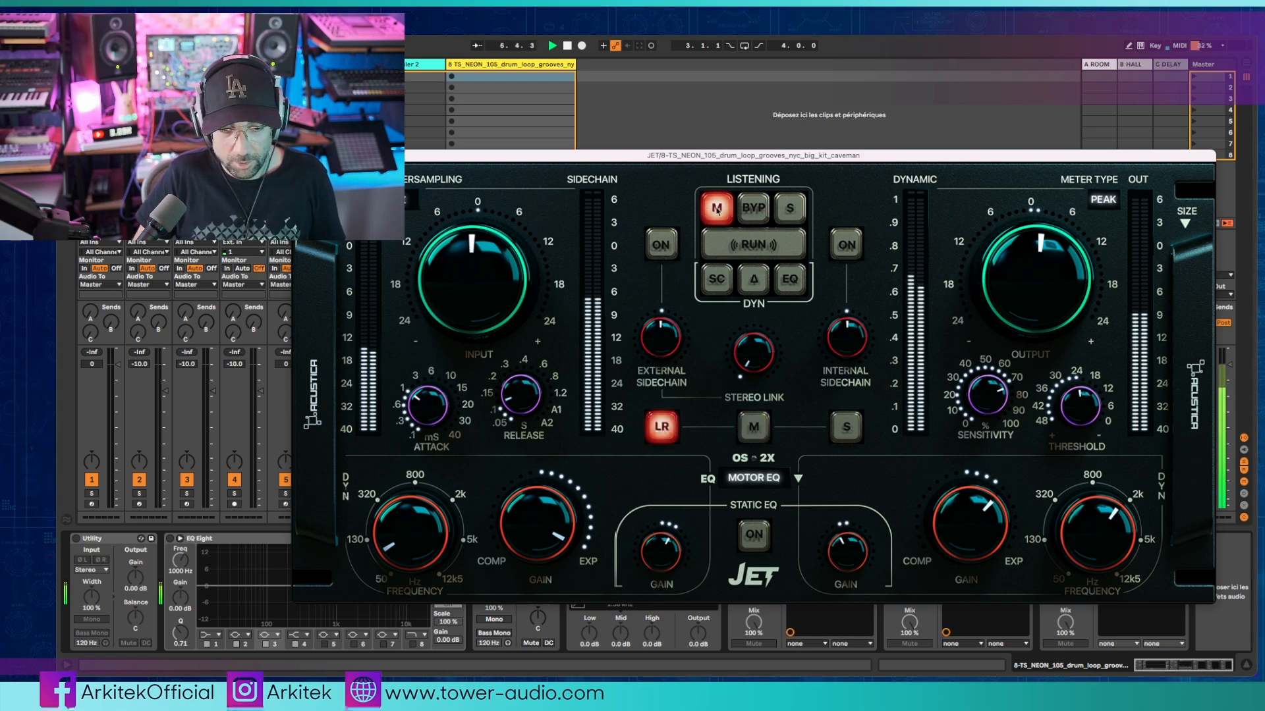
pyautogui.click(750, 209)
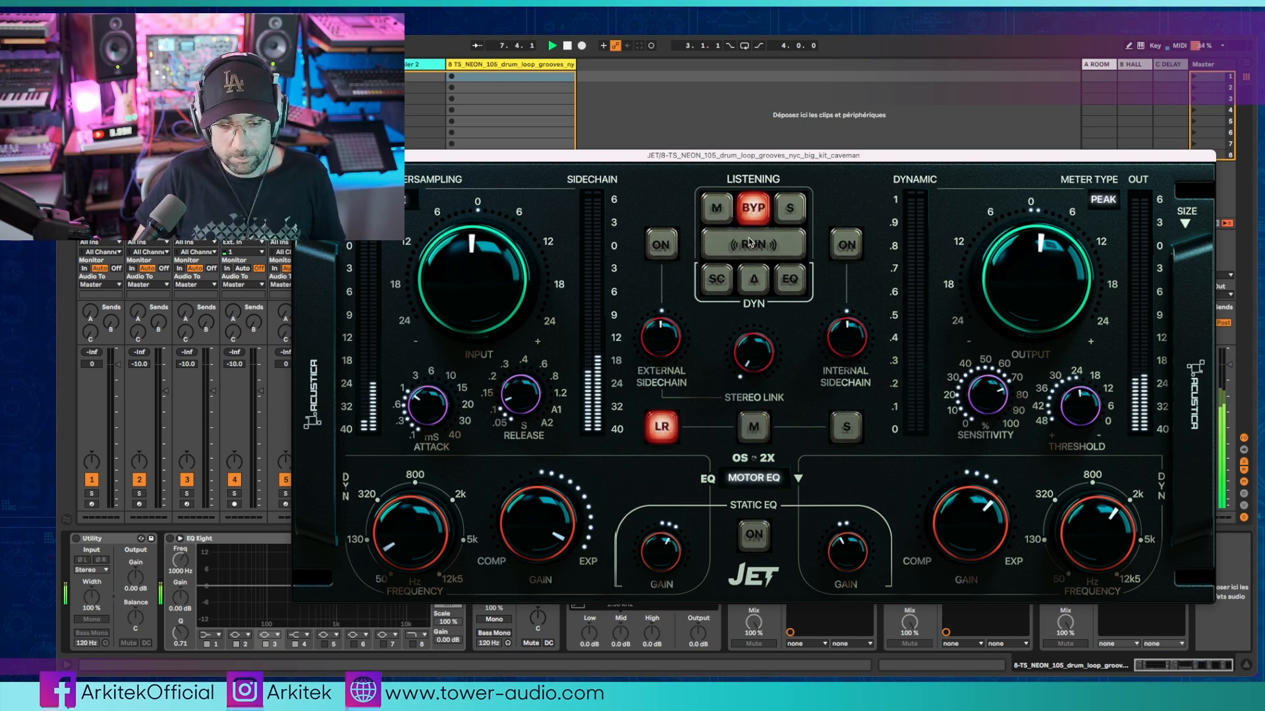
pyautogui.click(749, 242)
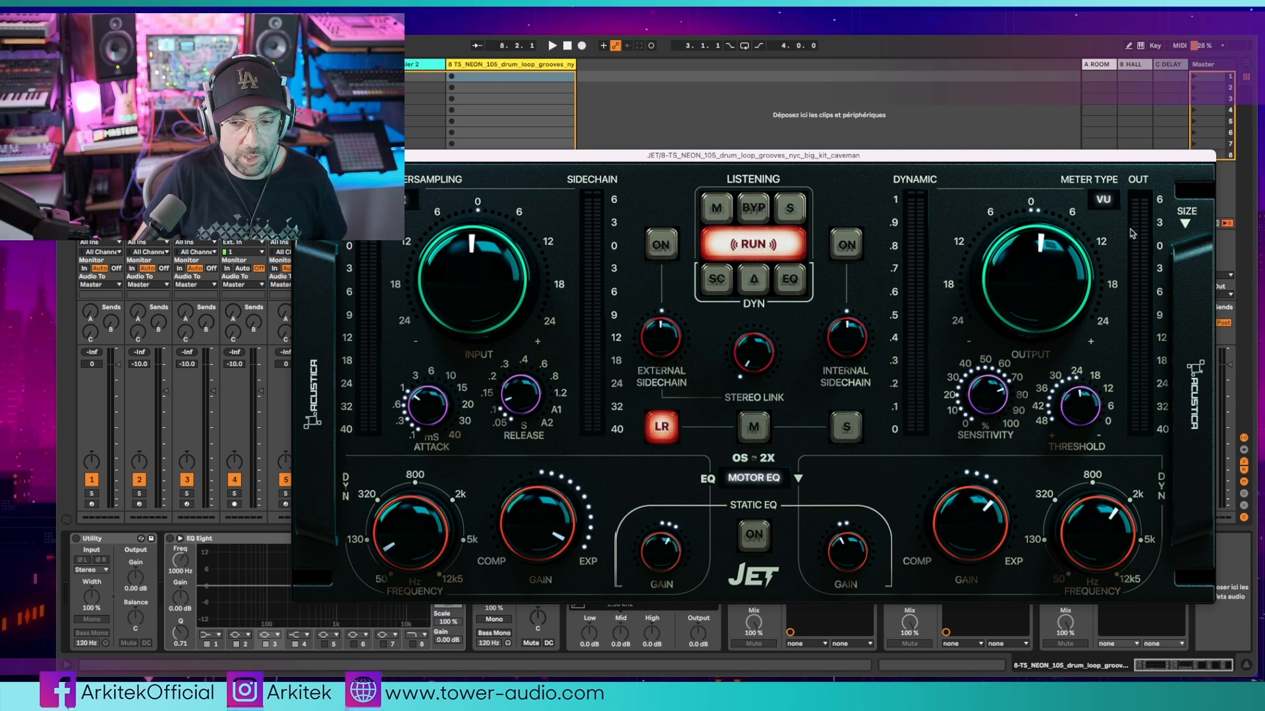
# Show the oversampling options, and load a preset from the Standard factory bank while the drum loop plays.
pyautogui.click(414, 205)
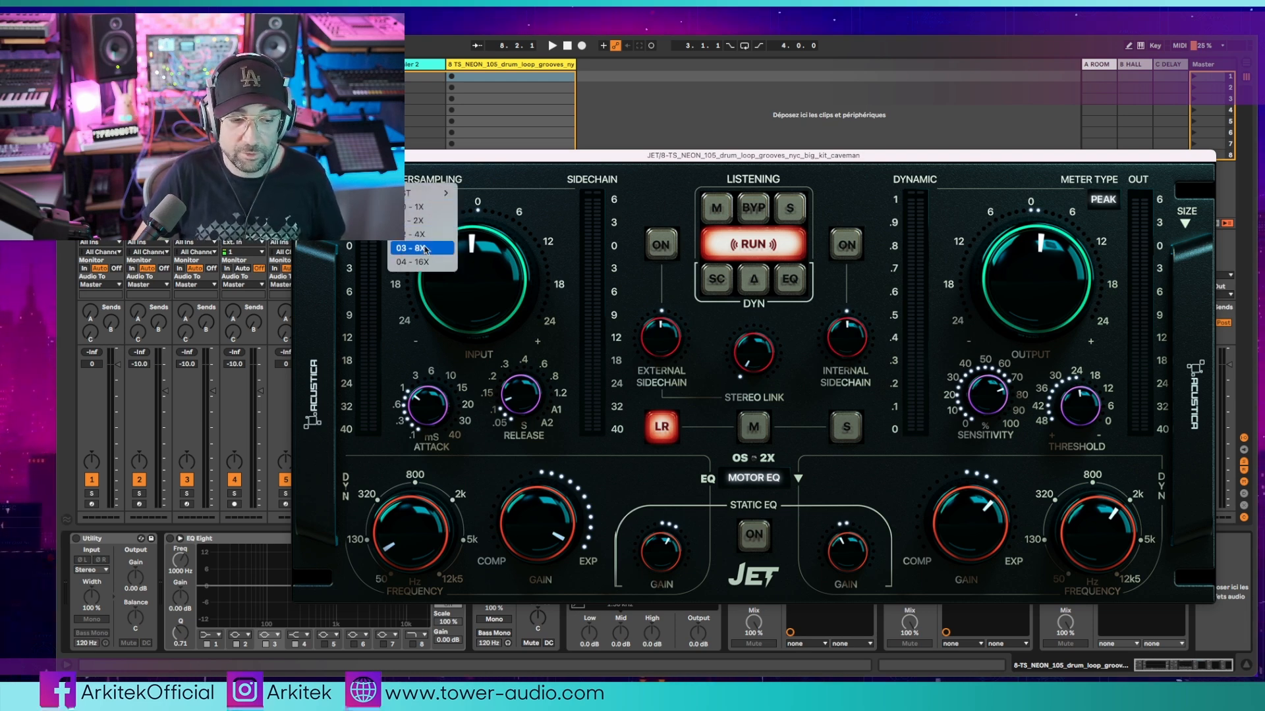
pyautogui.click(375, 231)
pyautogui.click(320, 214)
pyautogui.moveTo(329, 220)
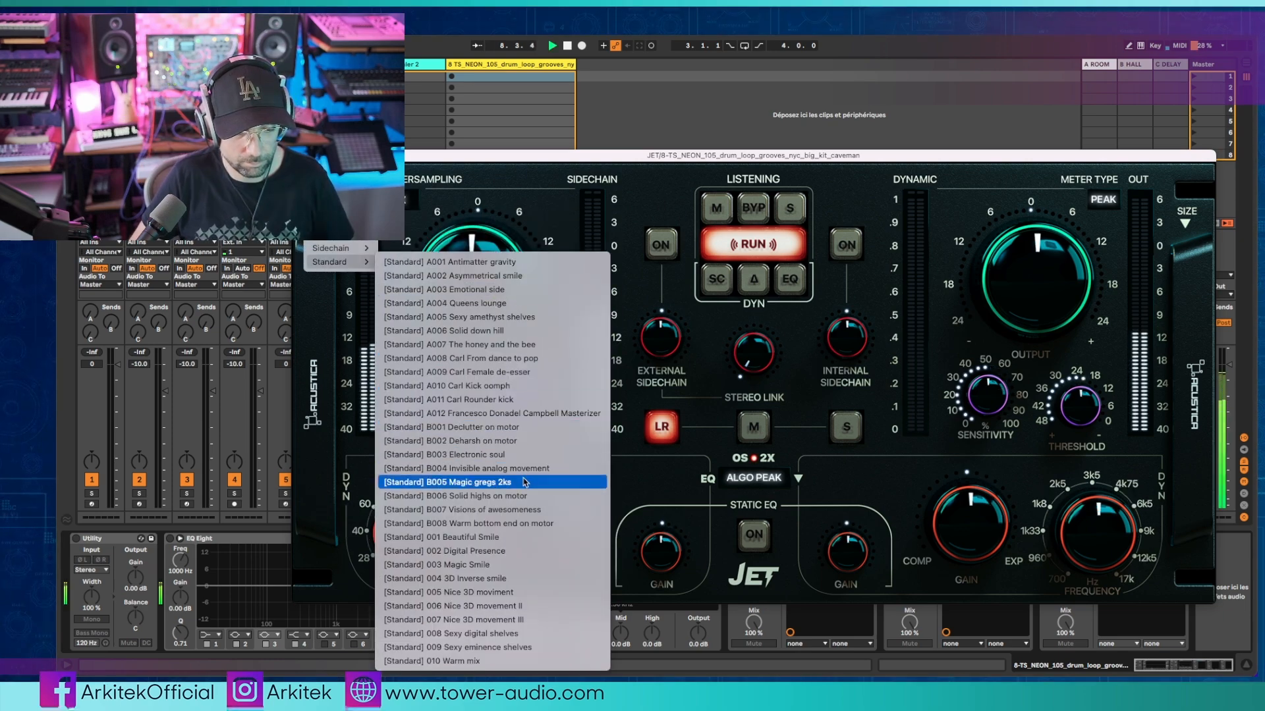
pyautogui.click(522, 461)
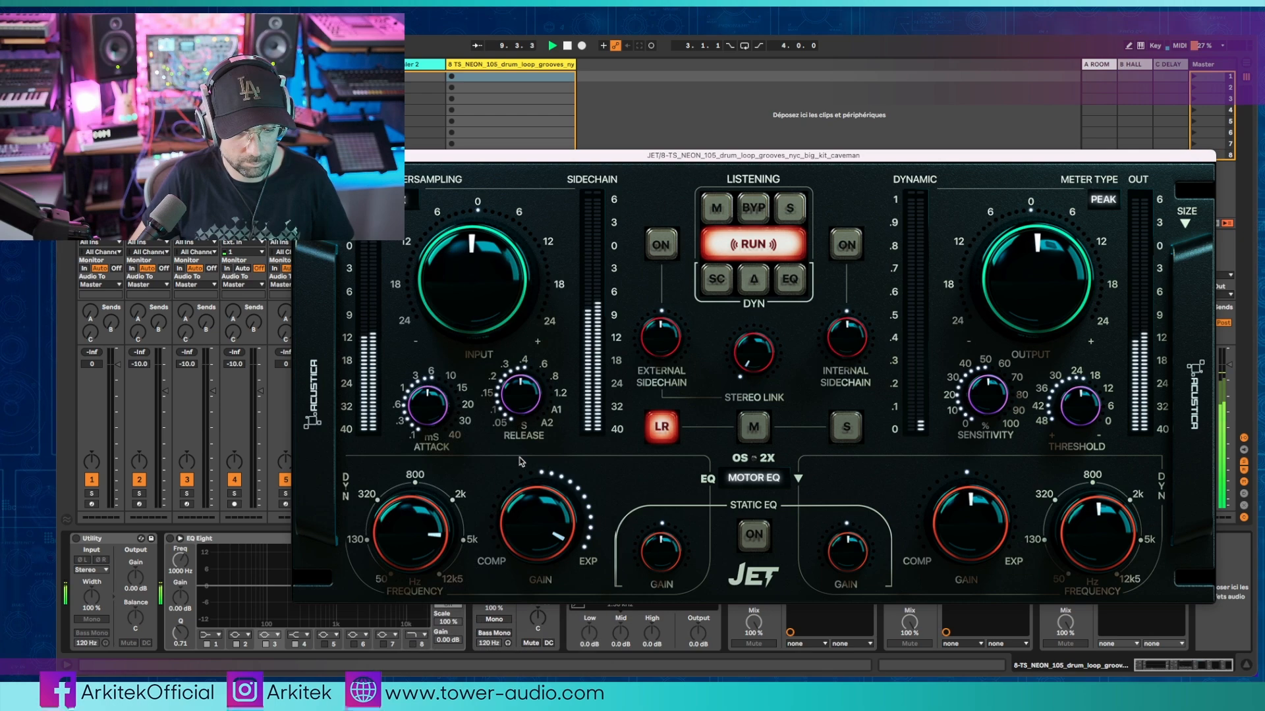
# Load the Standard preset B003 Electronic soul with the static EQ on, audition the loop, and look over the preset list.
pyautogui.click(753, 534)
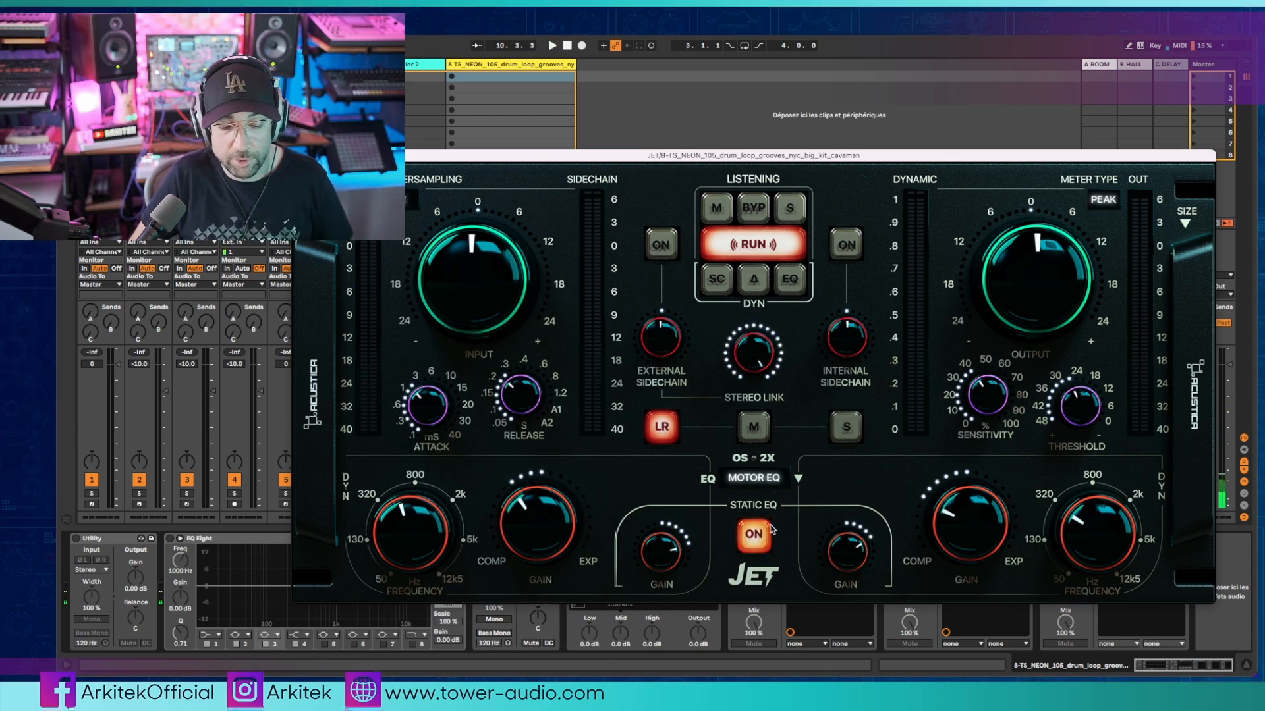
pyautogui.press('space')
pyautogui.press('space')
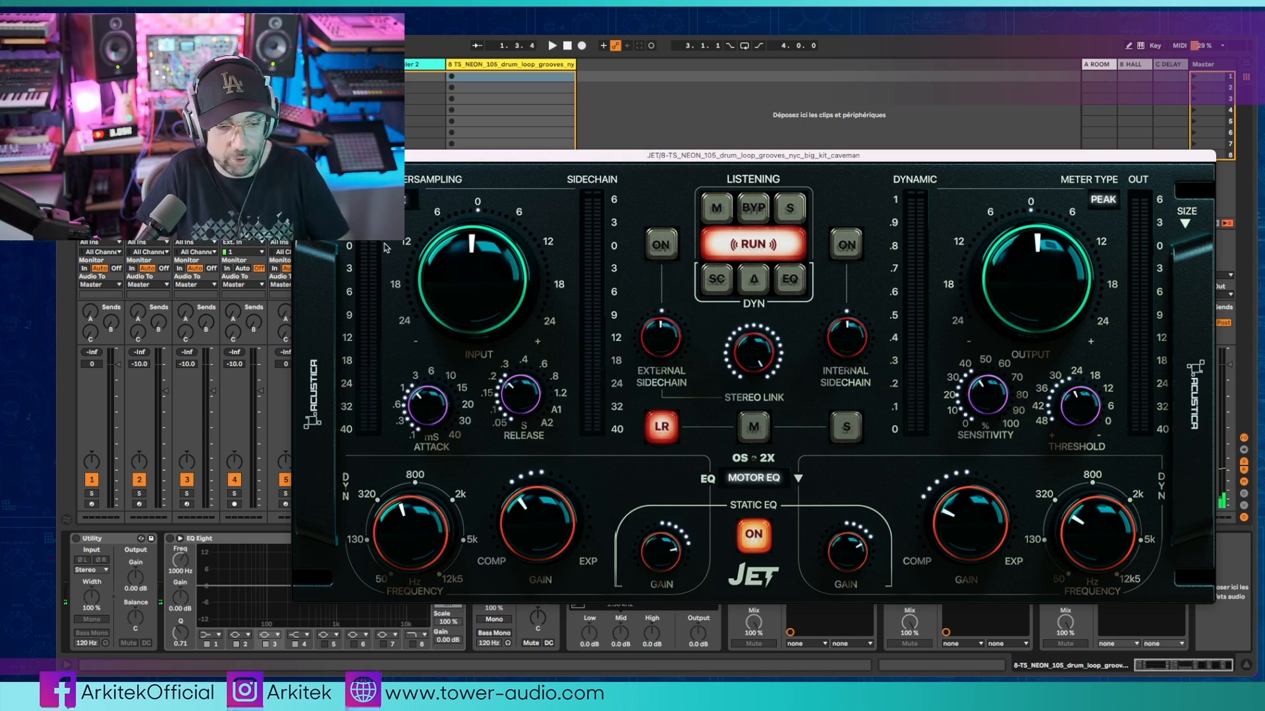
pyautogui.click(321, 218)
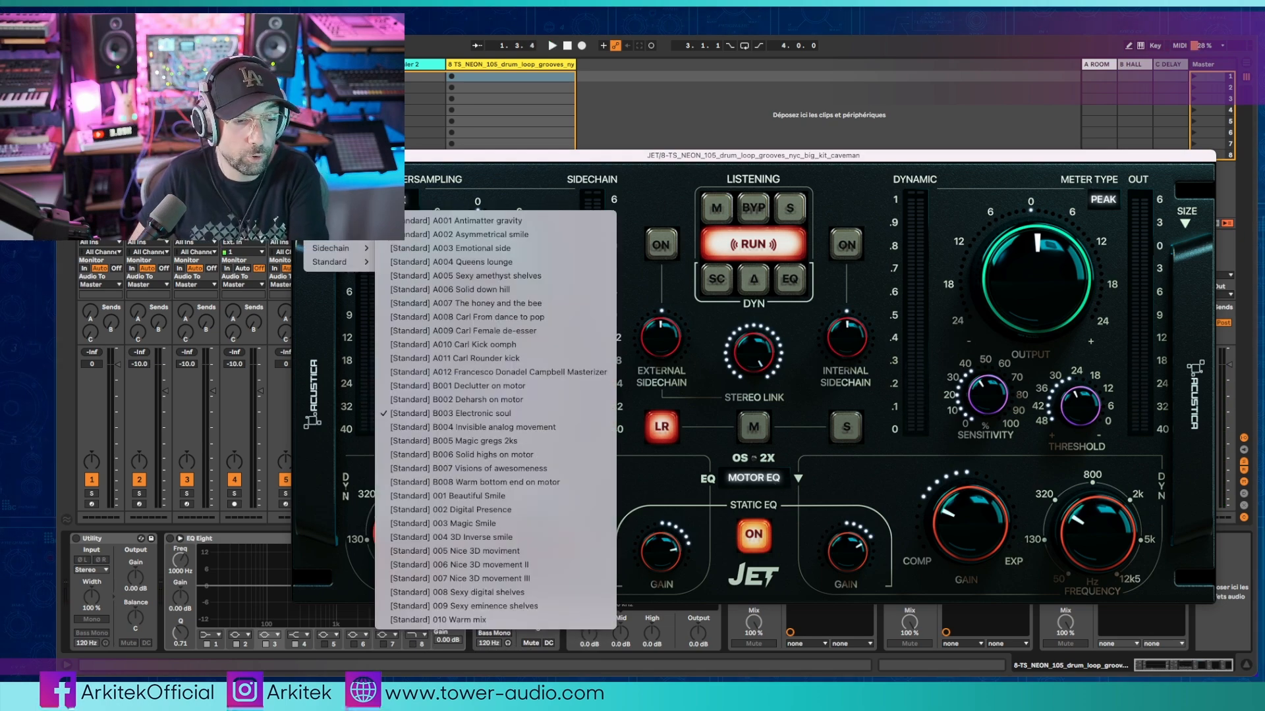
pyautogui.moveTo(331, 253)
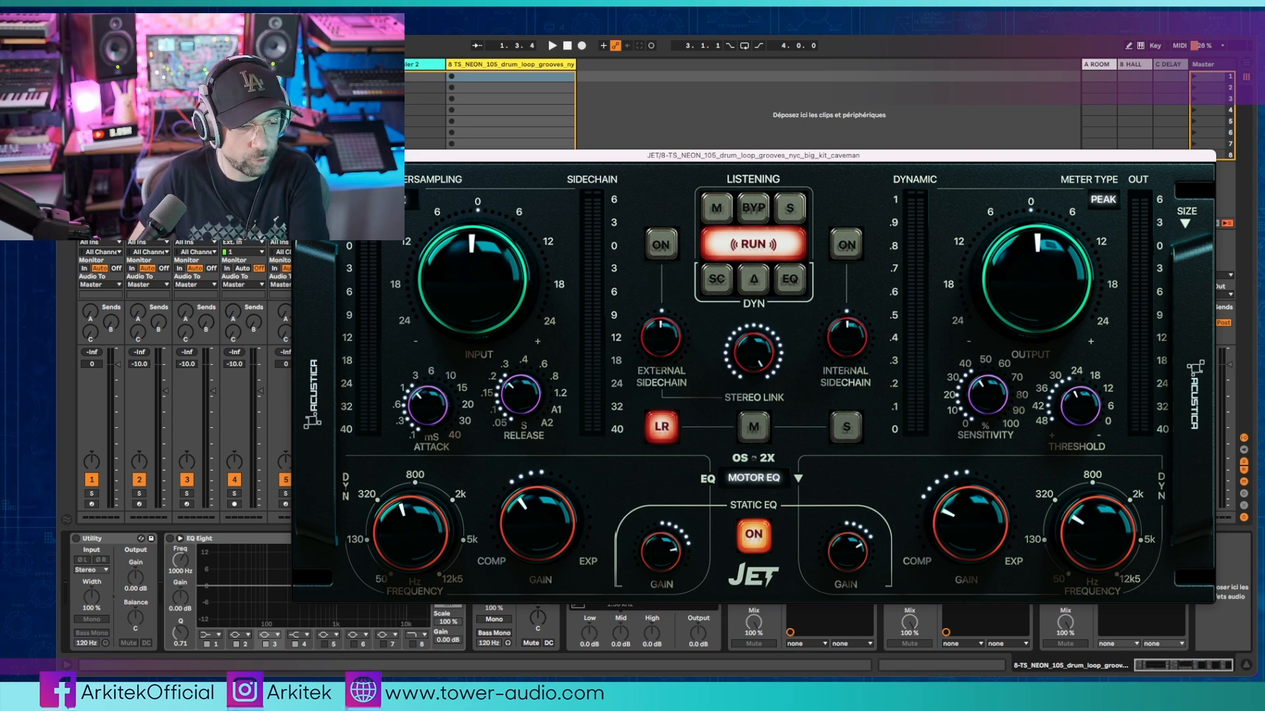
# Close Jet, bring up the Jet Mix plug-in, and set its EQ type to the sampled A12 Coral Shelf.
pyautogui.click(300, 155)
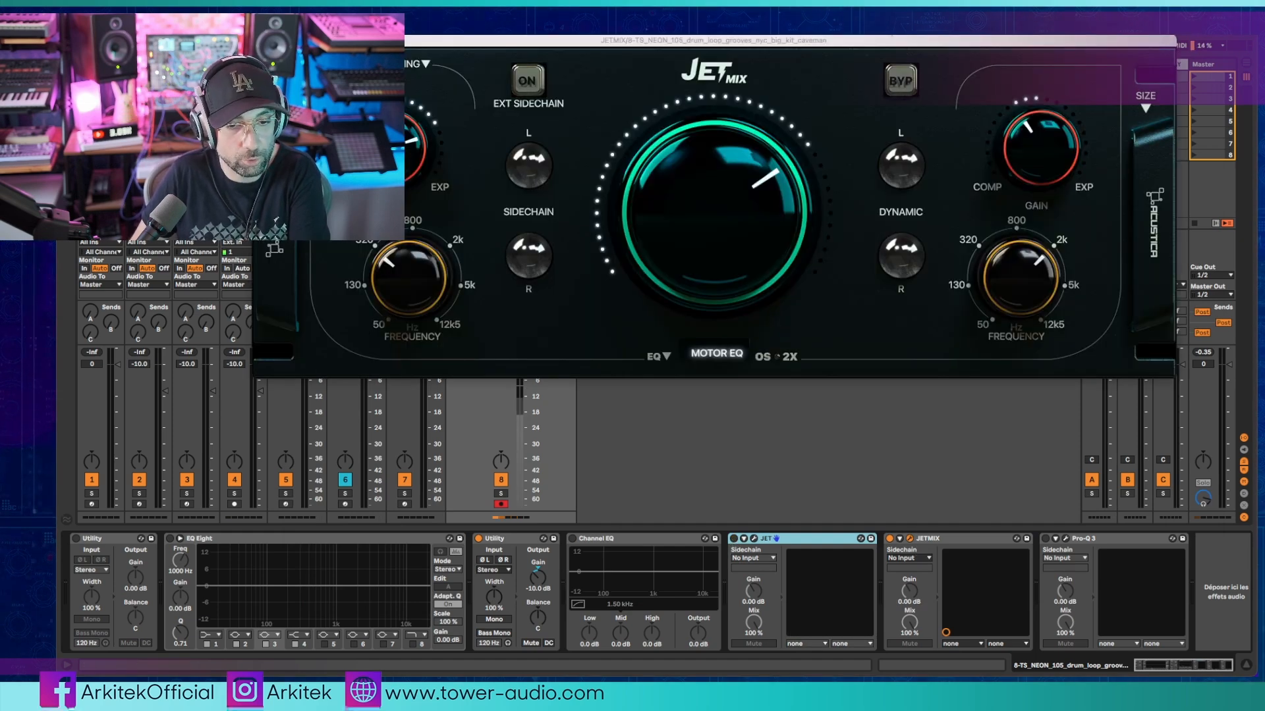
pyautogui.moveTo(892, 45); pyautogui.dragTo(923, 223)
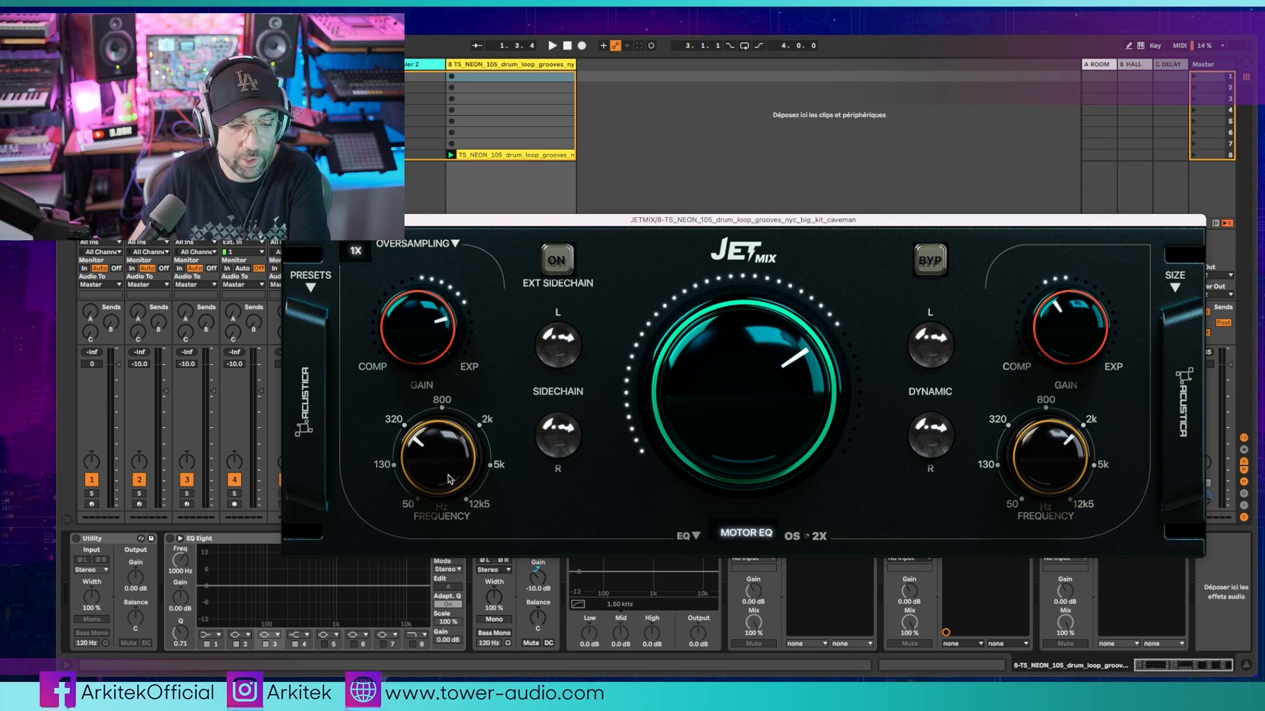
pyautogui.click(710, 539)
pyautogui.moveTo(738, 557)
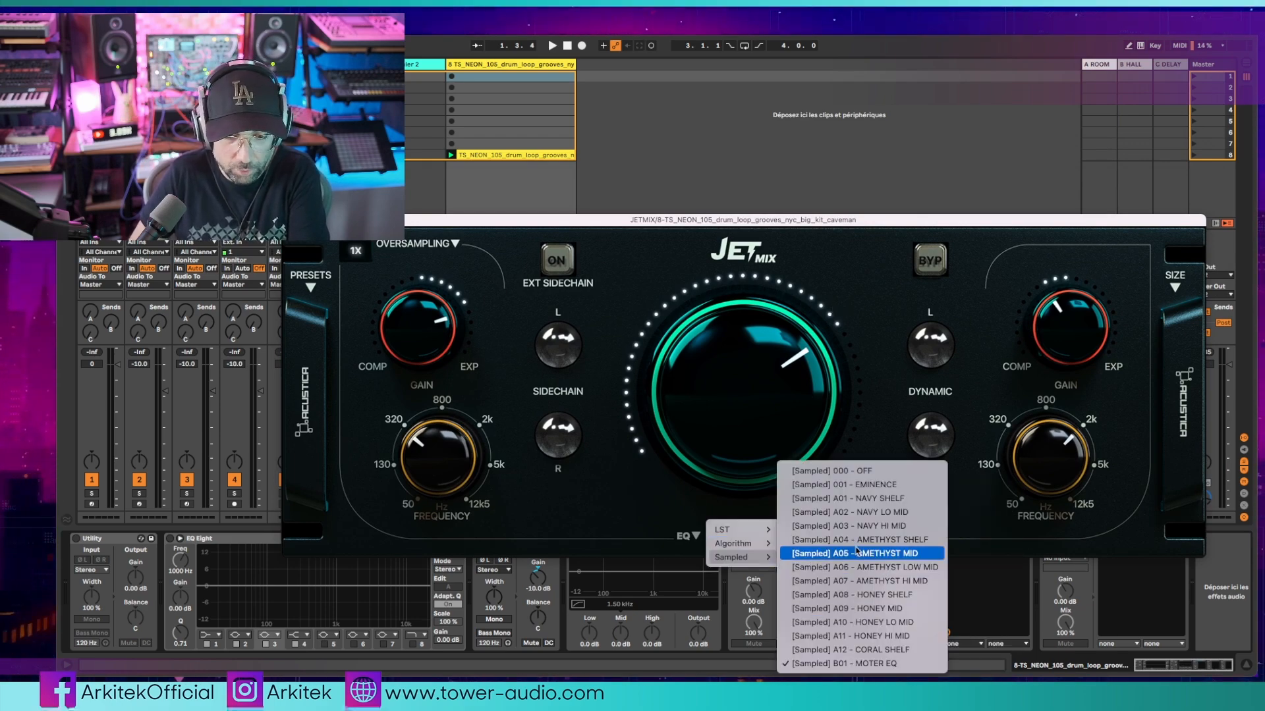
pyautogui.click(883, 650)
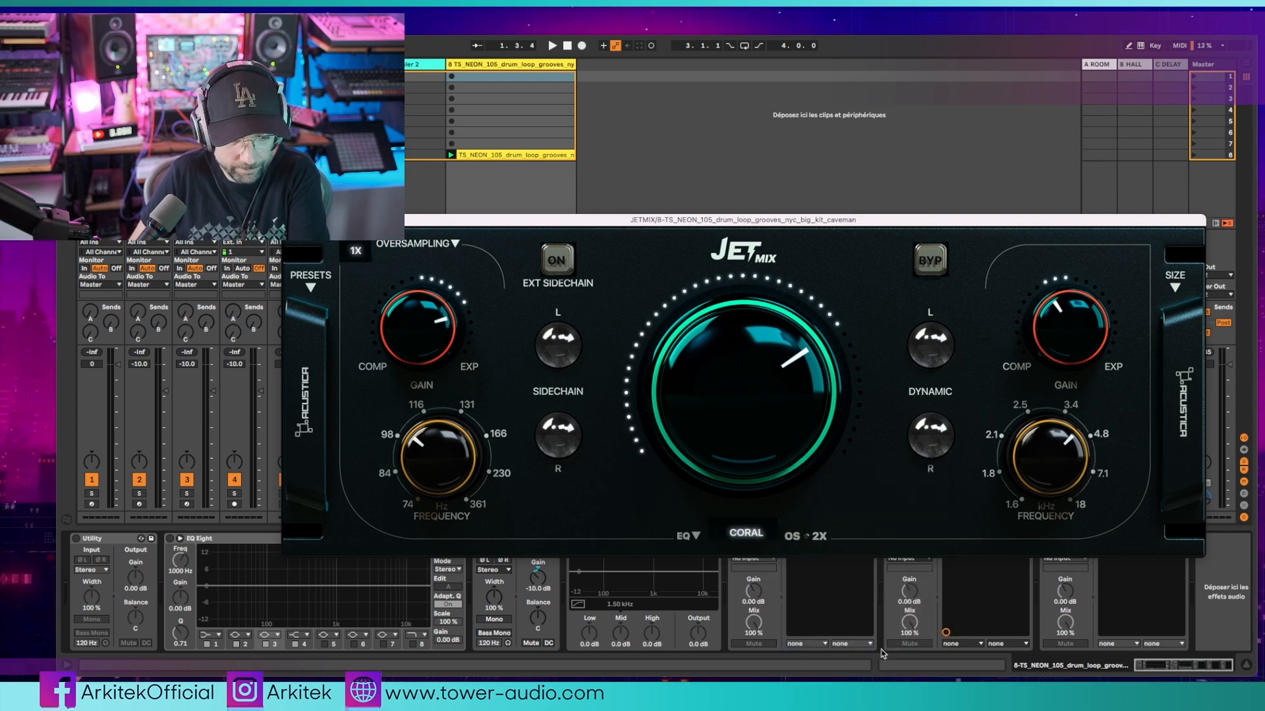
# Center both band gains, and raise the low band's gain toward EXP and its frequency to about 230 Hz during playback.
pyautogui.moveTo(443, 463); pyautogui.dragTo(442, 448)
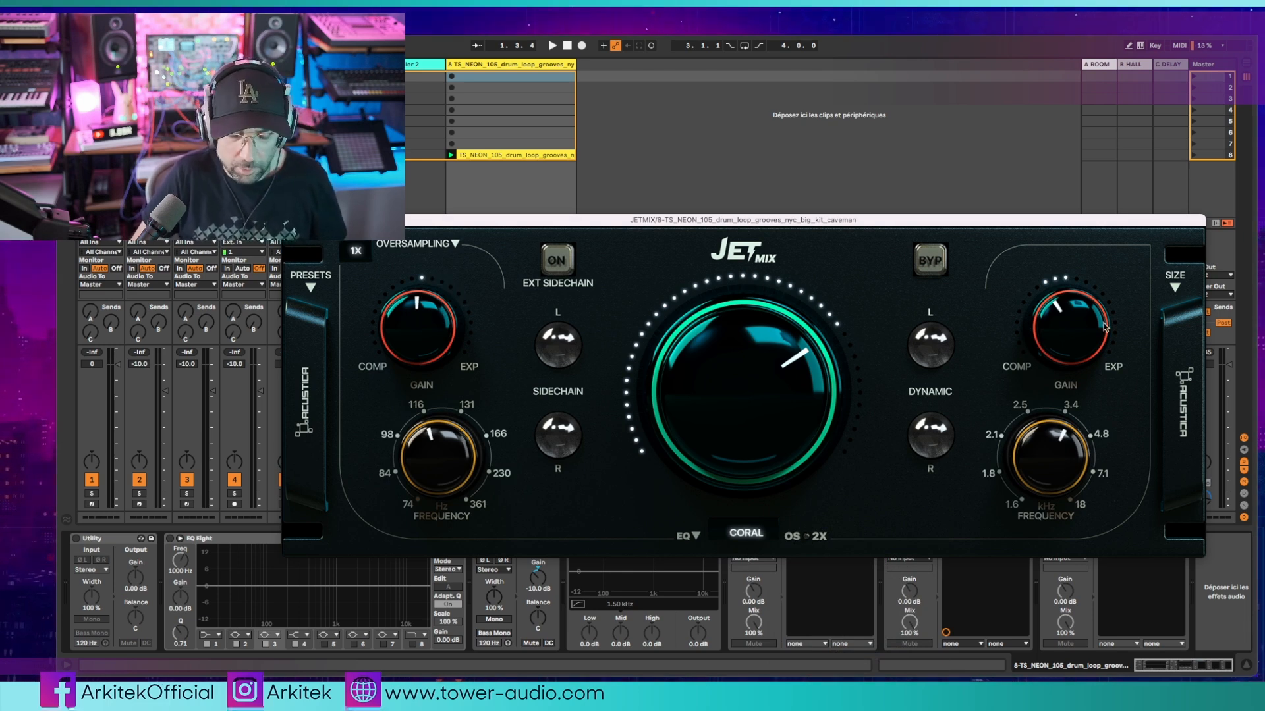
pyautogui.moveTo(867, 222); pyautogui.dragTo(884, 242)
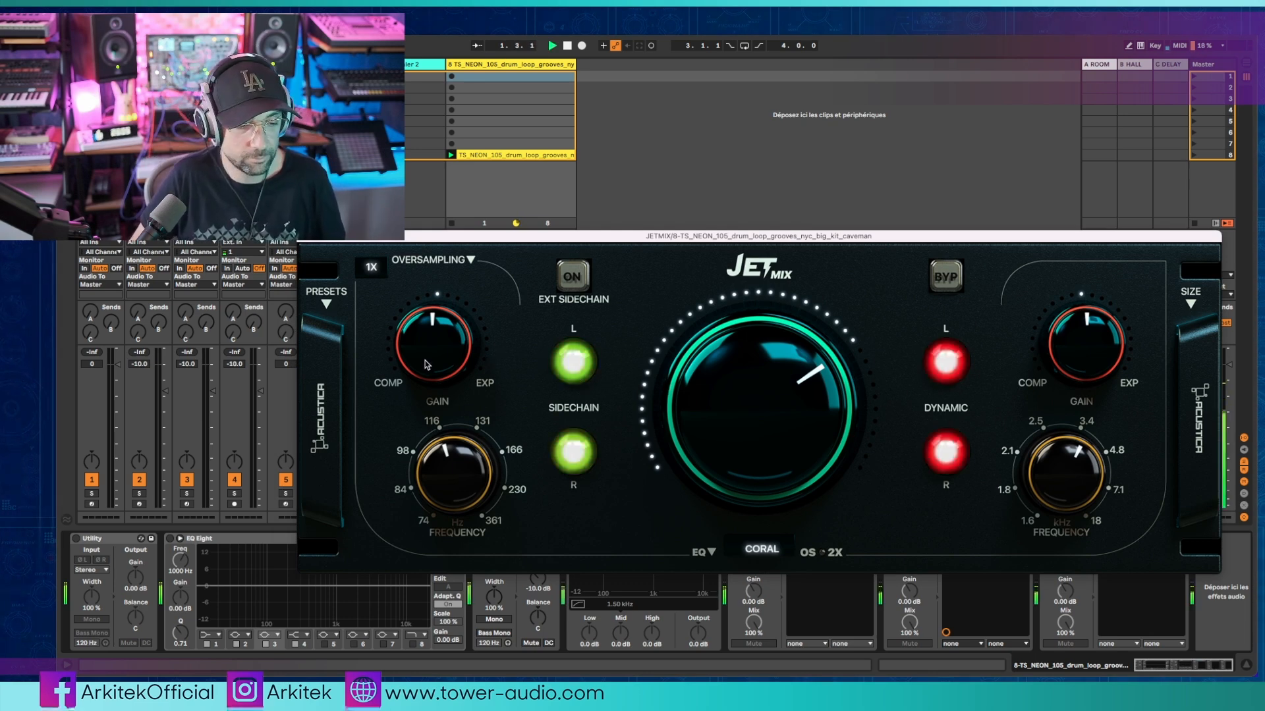
pyautogui.moveTo(425, 371); pyautogui.dragTo(435, 309)
pyautogui.moveTo(467, 486); pyautogui.dragTo(465, 463)
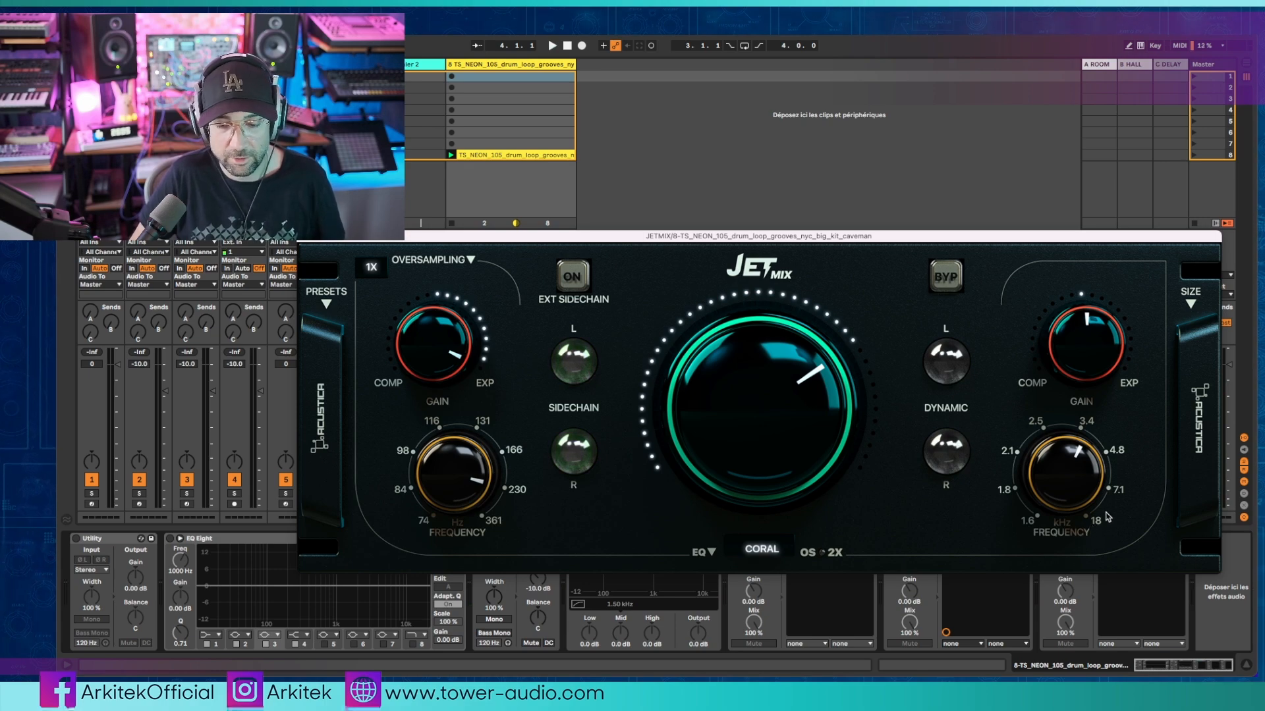
# Change Jet Mix's EQ type to the algorithm A04 Analog Shelf HQ 2X.
pyautogui.click(703, 551)
pyautogui.moveTo(758, 560)
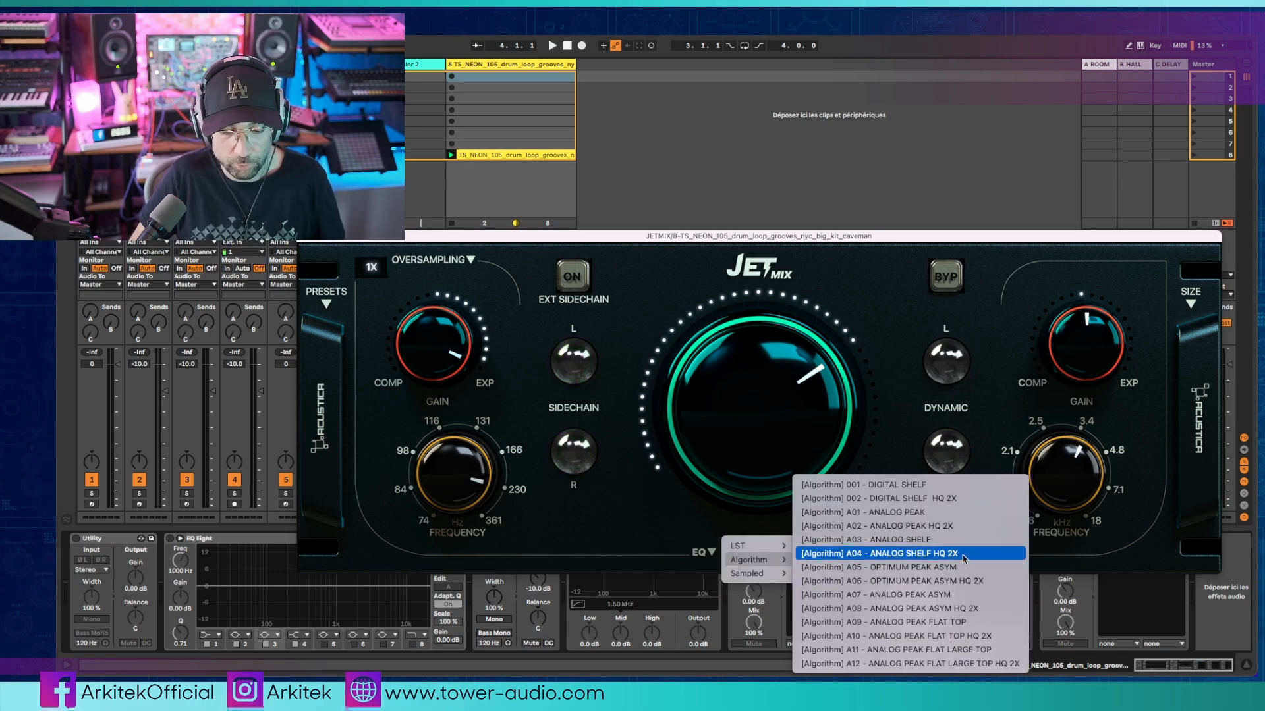
pyautogui.click(963, 556)
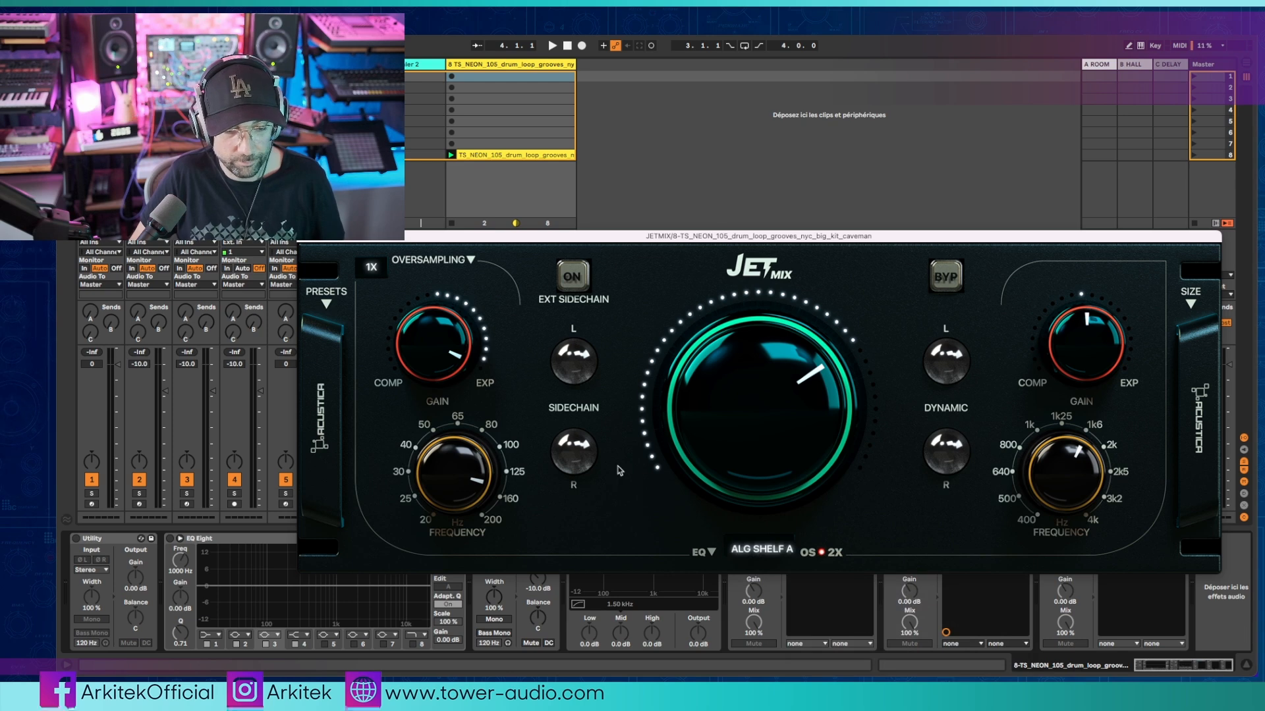
# Play the loop while raising the high band's gain toward EXP, setting its frequency near 1 kHz and lowering the large central knob.
pyautogui.press('space')
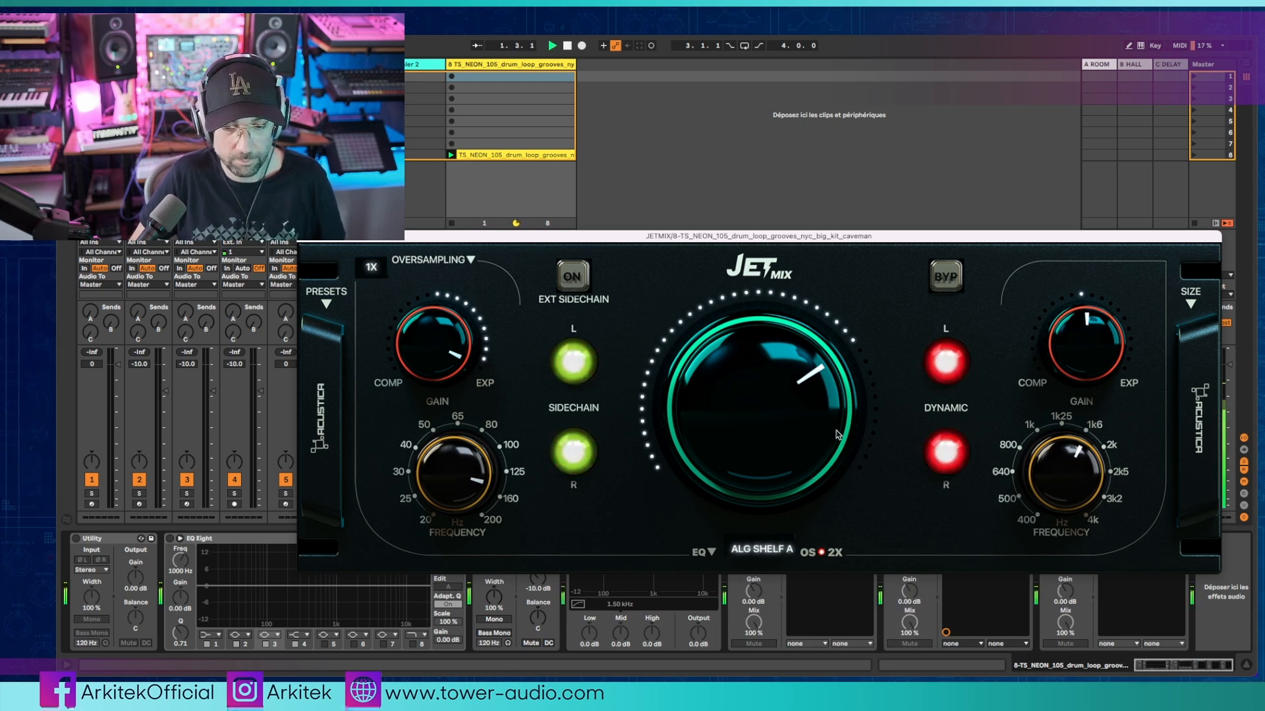
pyautogui.moveTo(686, 377); pyautogui.dragTo(686, 411)
pyautogui.moveTo(1086, 370); pyautogui.dragTo(1090, 330)
pyautogui.moveTo(1068, 459); pyautogui.dragTo(1068, 487)
pyautogui.moveTo(1069, 330); pyautogui.dragTo(1070, 314)
pyautogui.moveTo(809, 441); pyautogui.dragTo(808, 418)
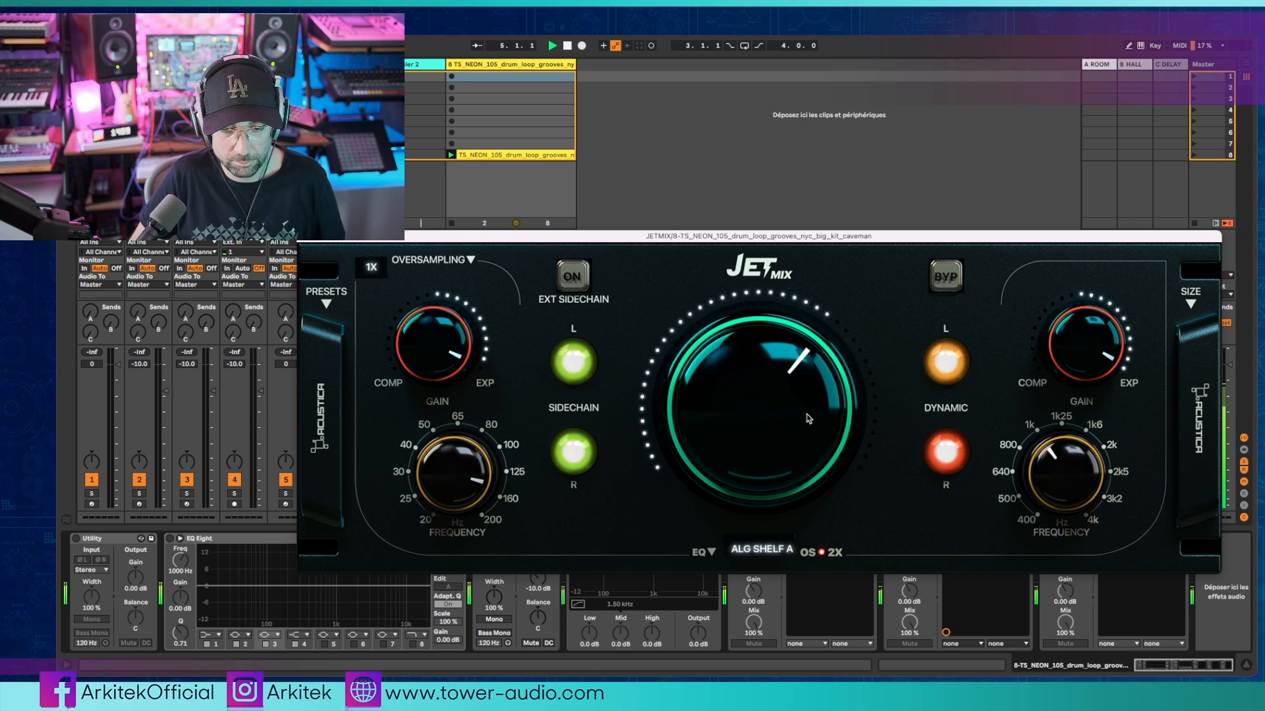
pyautogui.press('space')
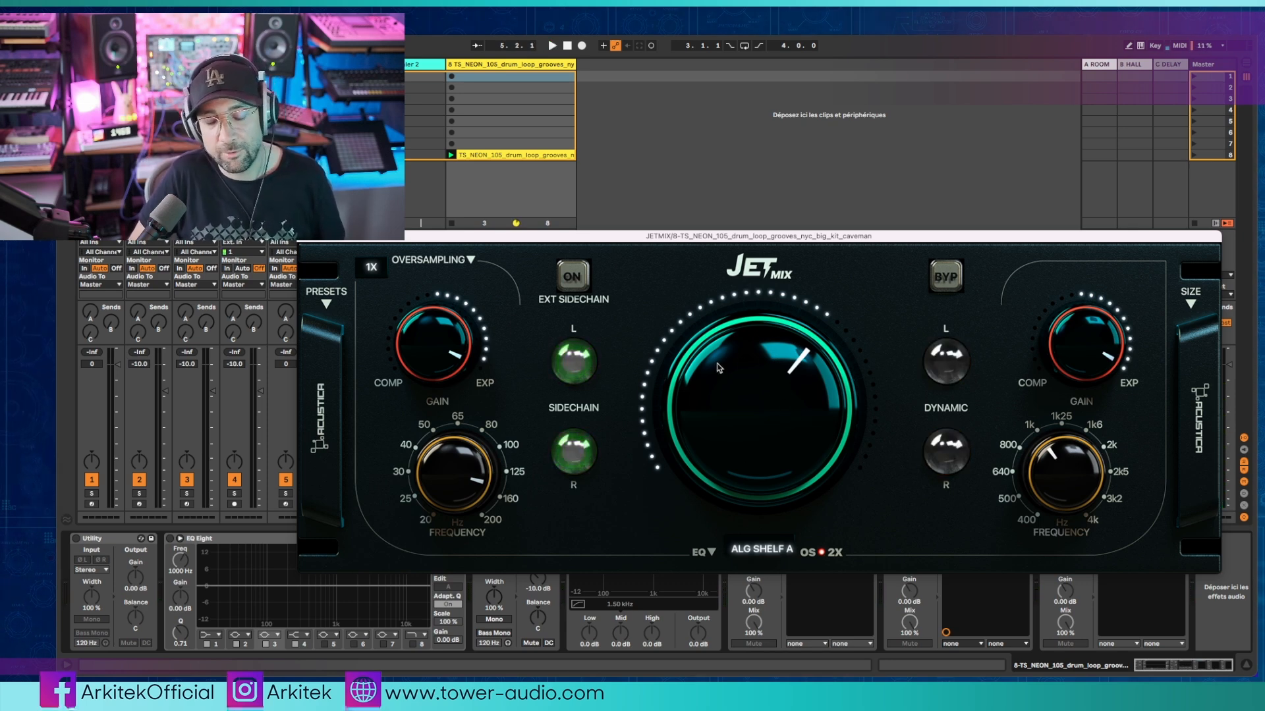
# Replay the loop with both band gains at COMP, the high frequency near 2.5 kHz and the large central knob at maximum.
pyautogui.moveTo(718, 368); pyautogui.dragTo(747, 419)
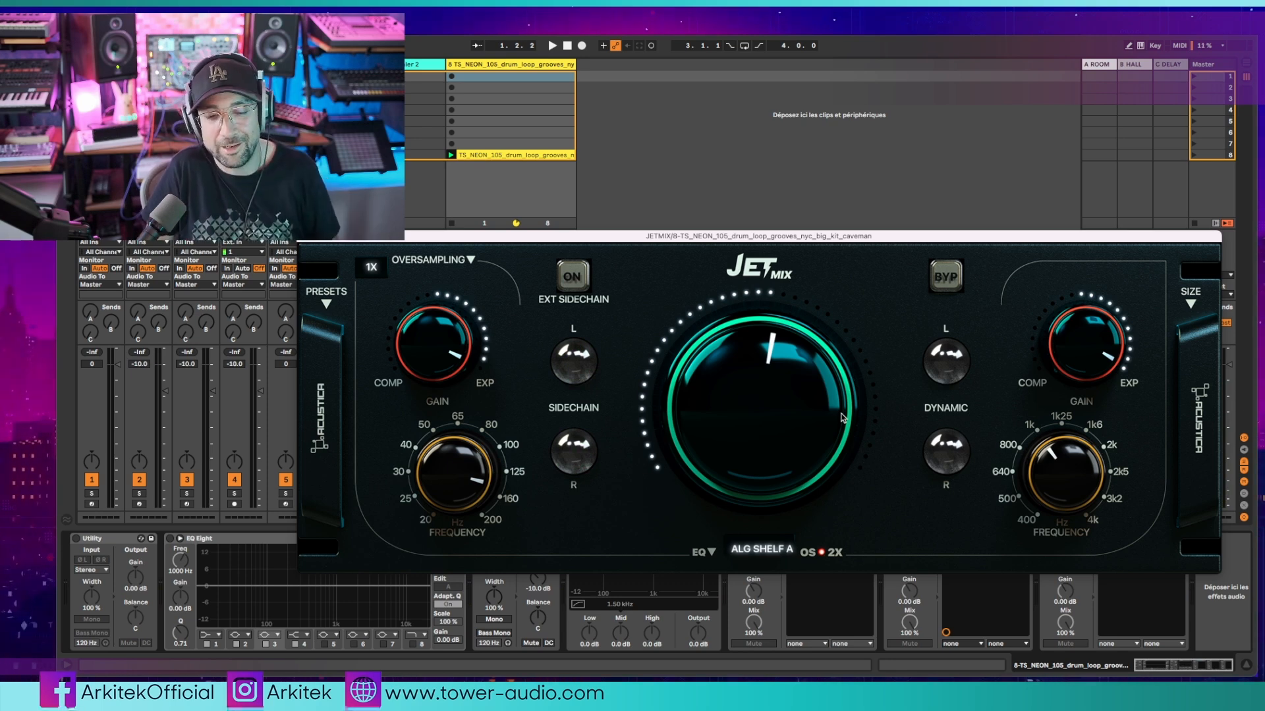
pyautogui.press('space')
pyautogui.moveTo(758, 401); pyautogui.dragTo(768, 375)
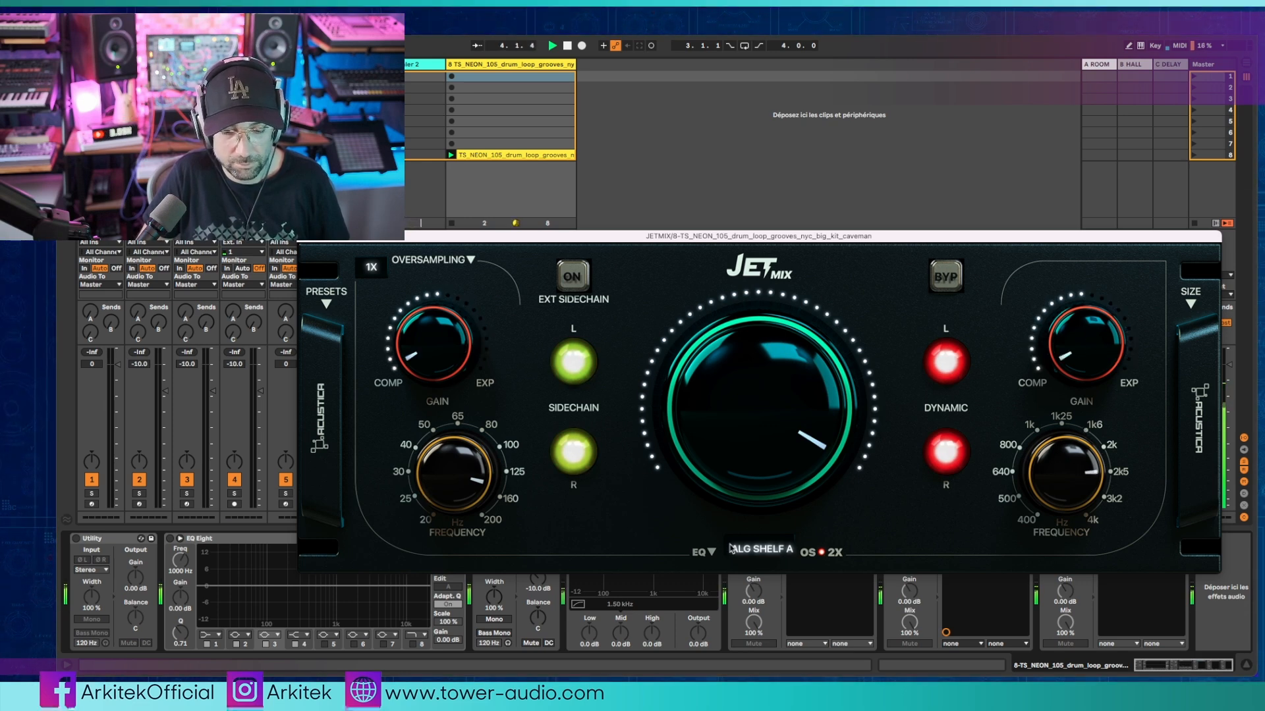
# Audition the sampled A08 Honey Shelf EQ type during playback, and switch to another sampled Honey EQ.
pyautogui.click(756, 551)
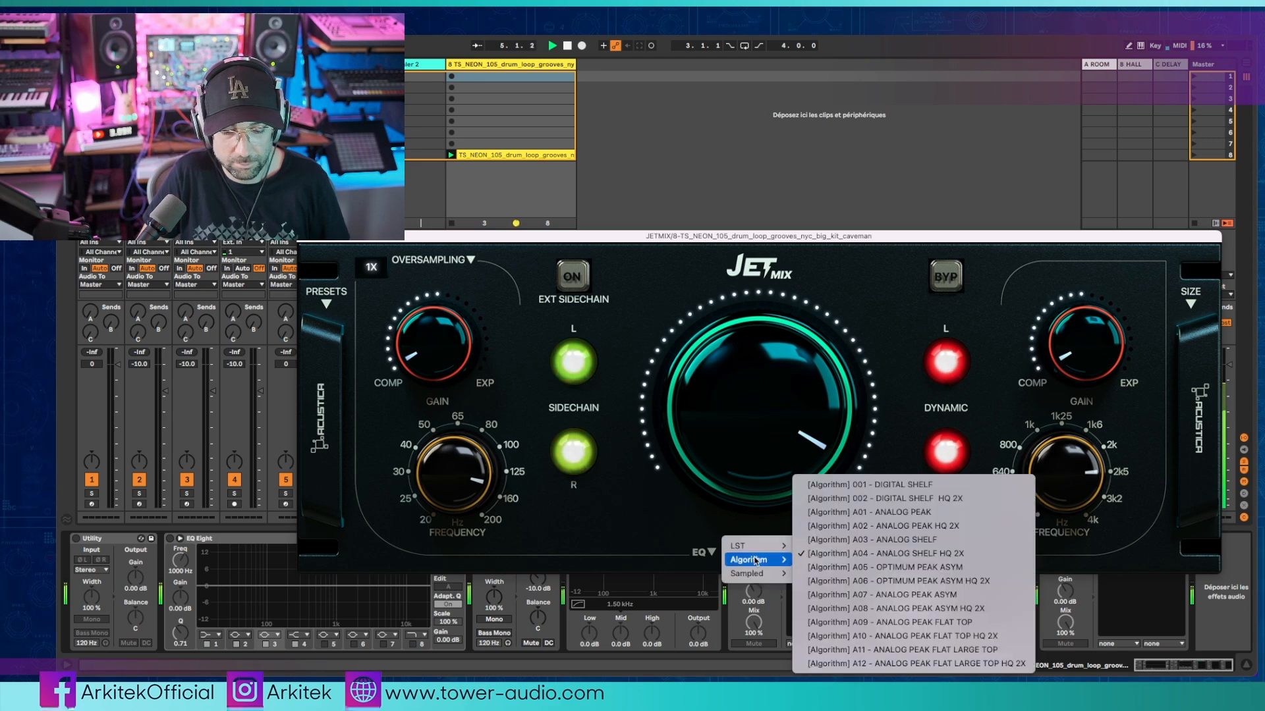
pyautogui.moveTo(748, 573)
pyautogui.click(858, 595)
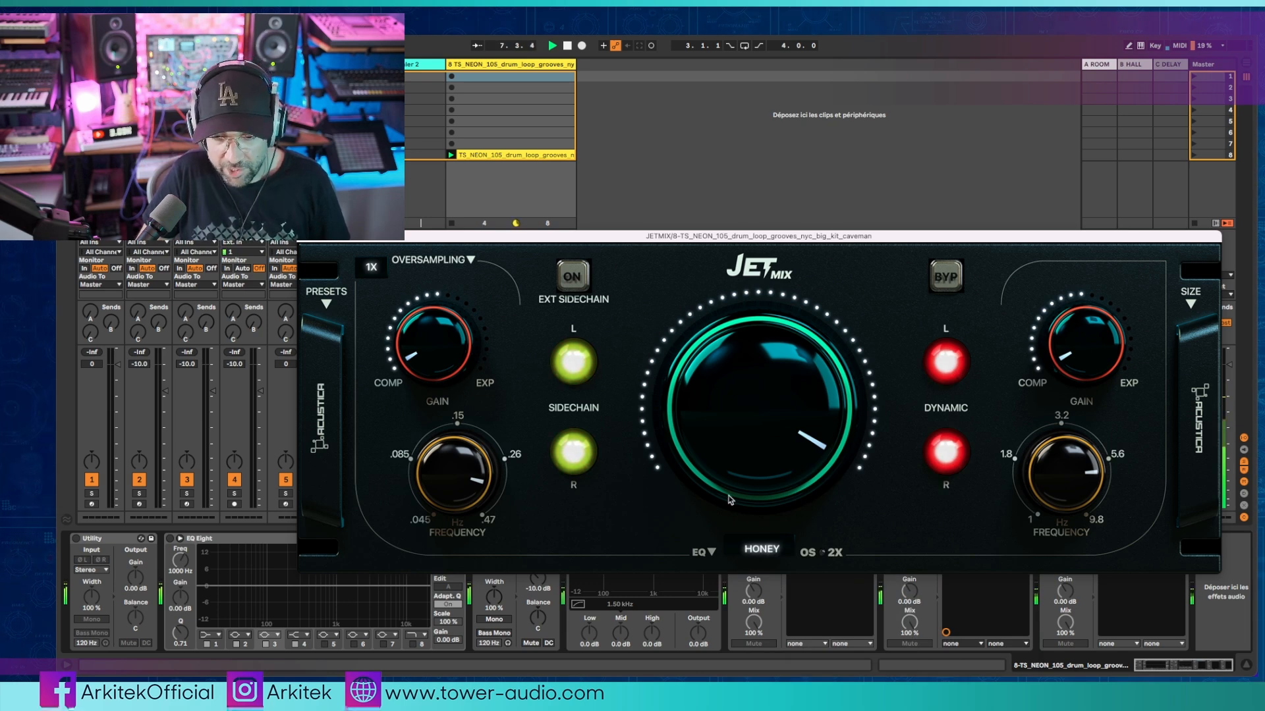
pyautogui.click(749, 548)
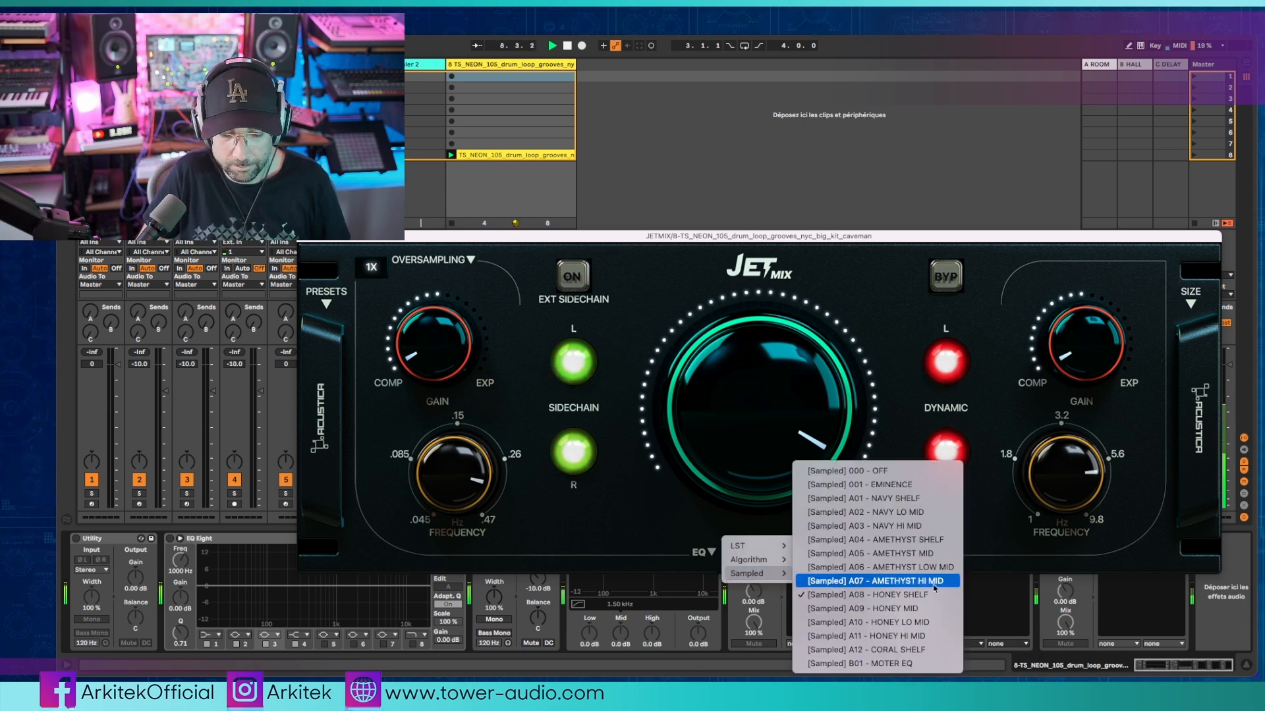
pyautogui.click(850, 583)
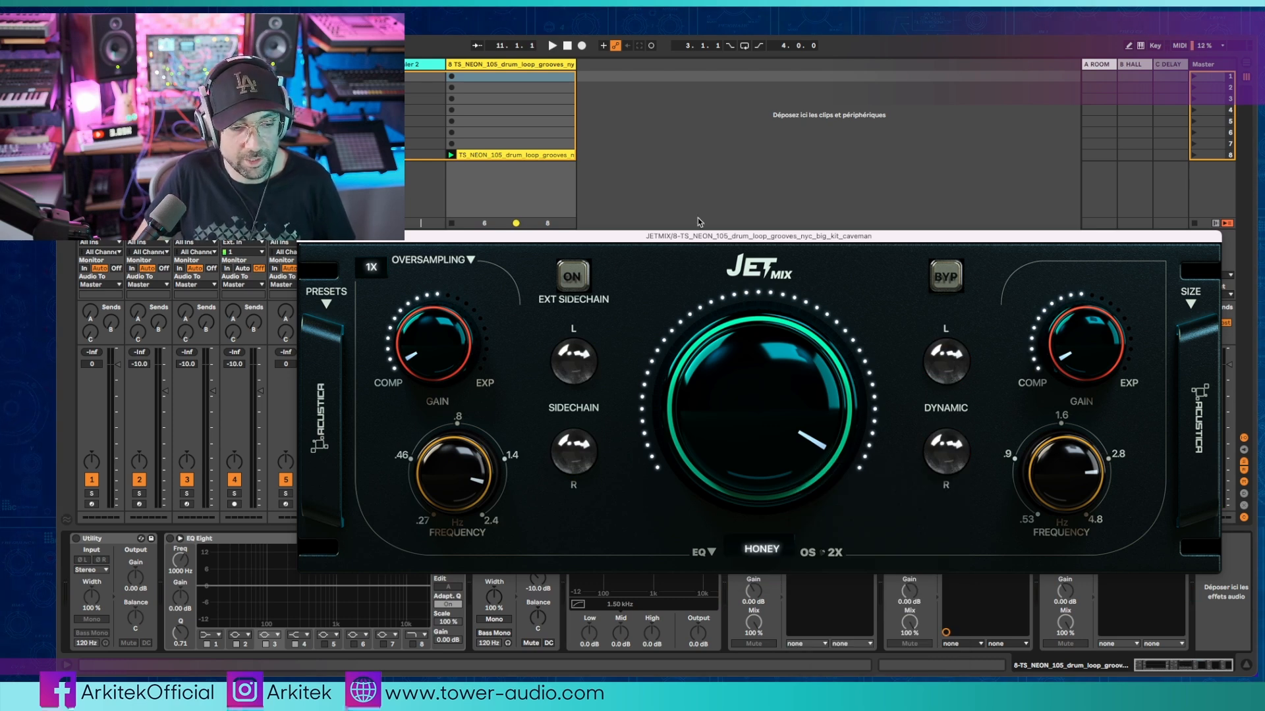
# Reposition the Jet Mix window, point out its bypass, and lower the large central knob to about three quarters.
pyautogui.moveTo(710, 242); pyautogui.dragTo(714, 255)
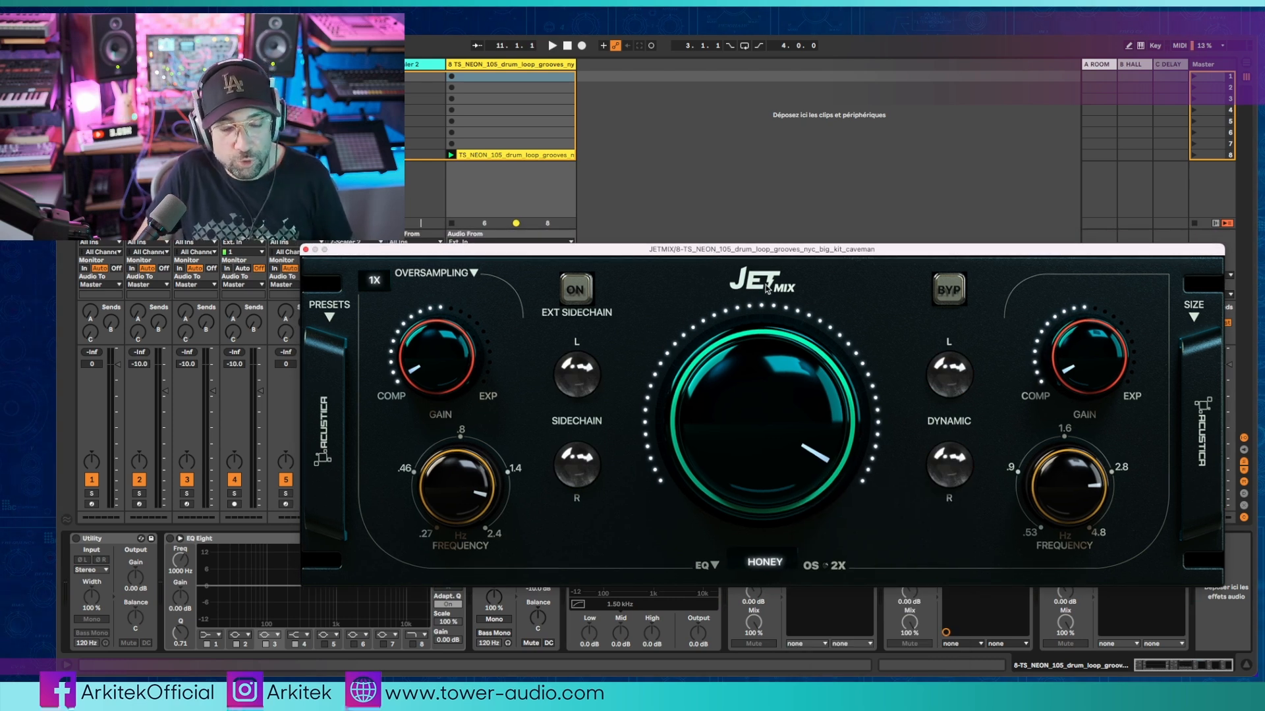
pyautogui.click(951, 292)
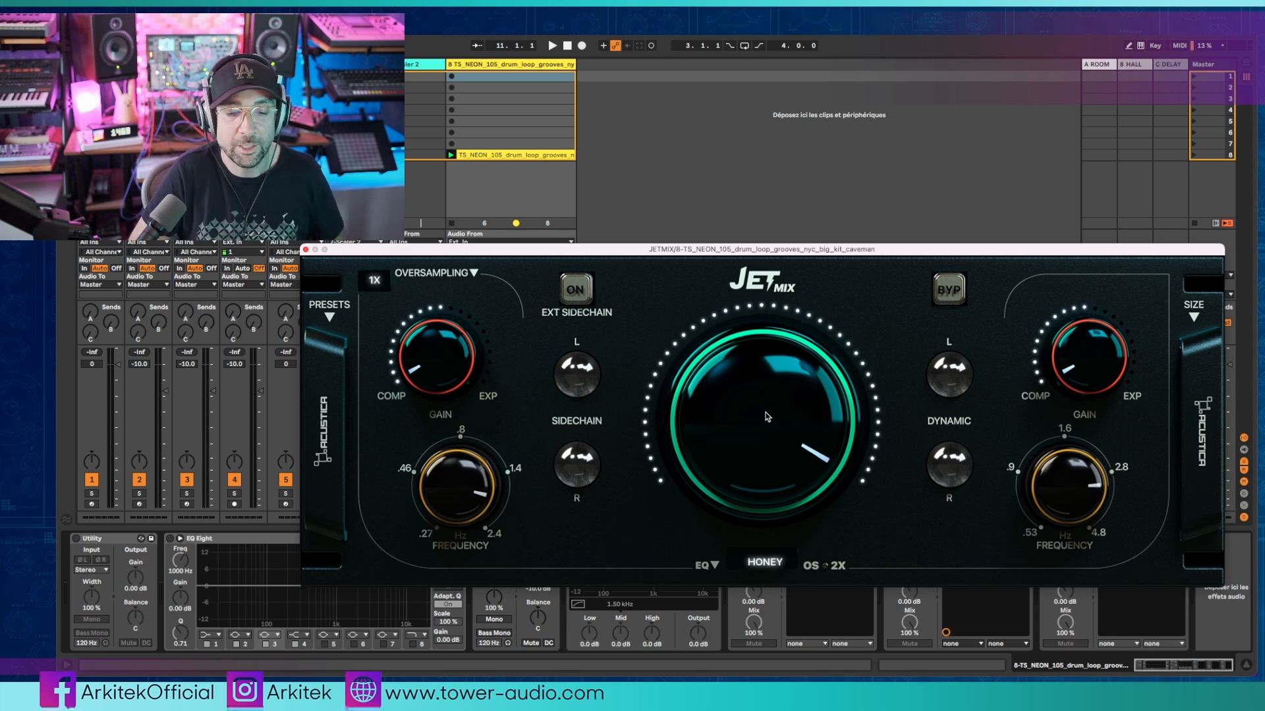
pyautogui.moveTo(766, 416); pyautogui.dragTo(769, 452)
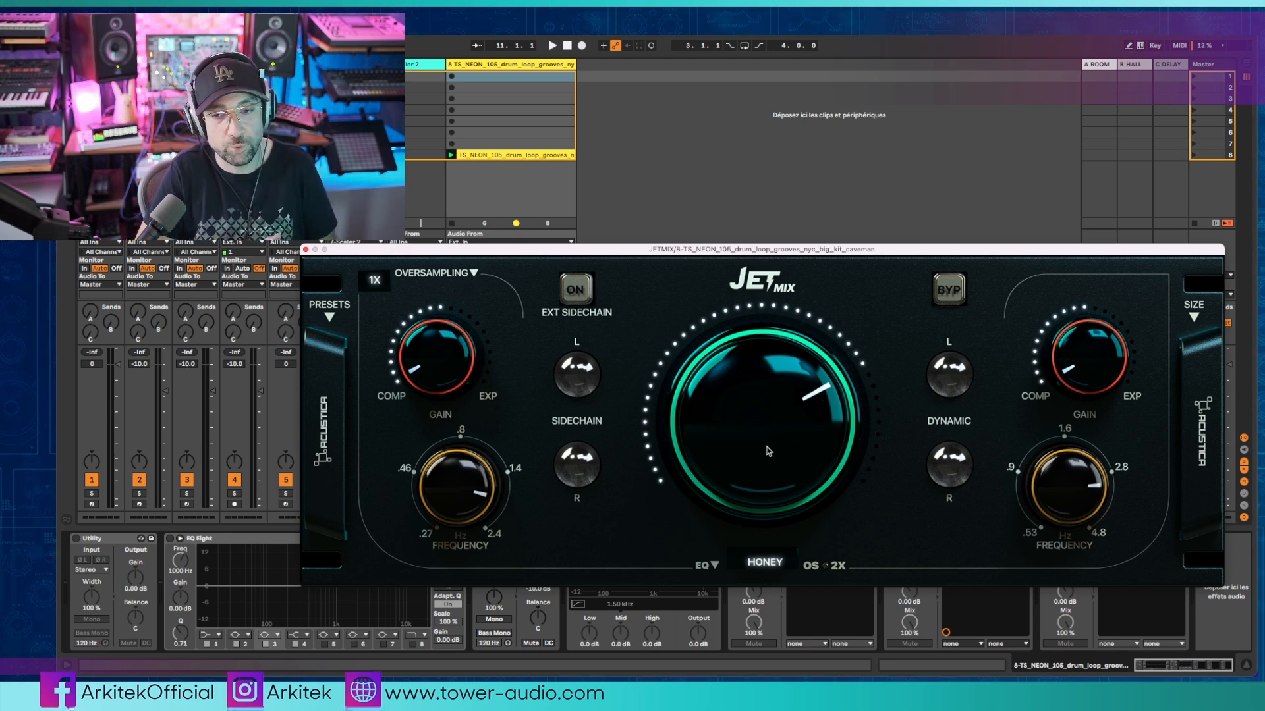
# Play the loop in short bursts to check the CPU load with Jet Mix active.
pyautogui.press('space')
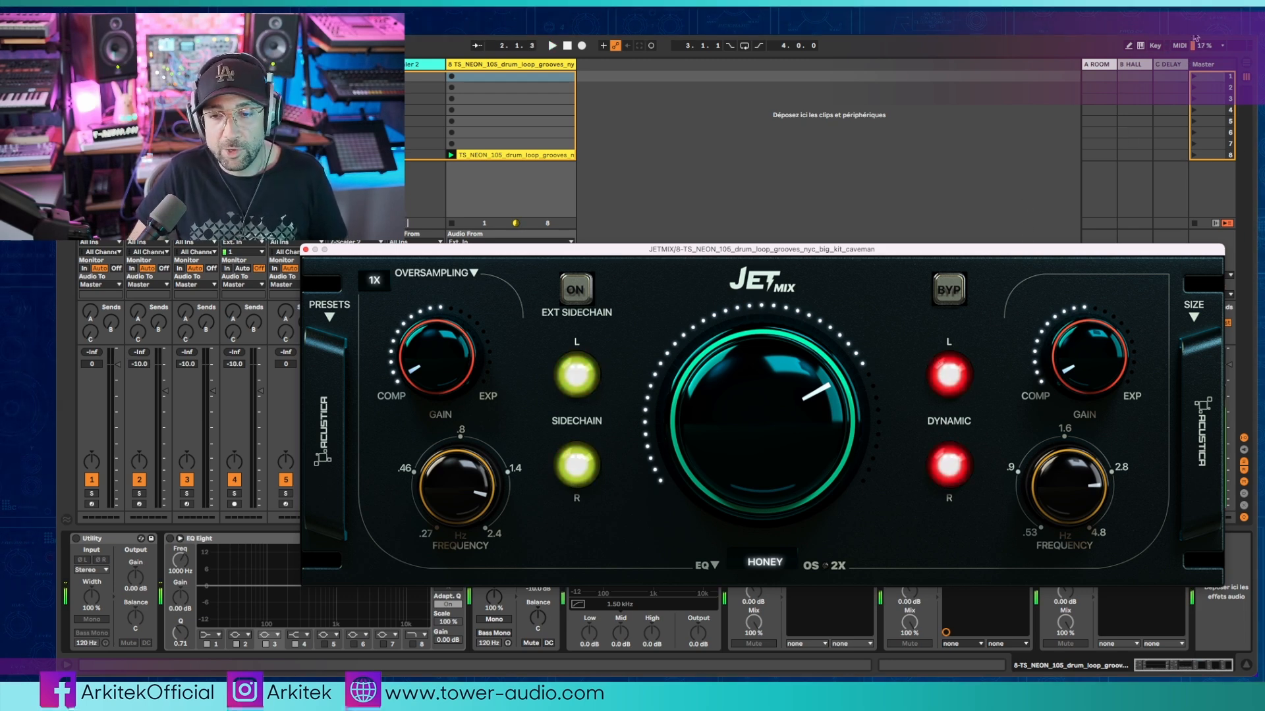
pyautogui.press('space')
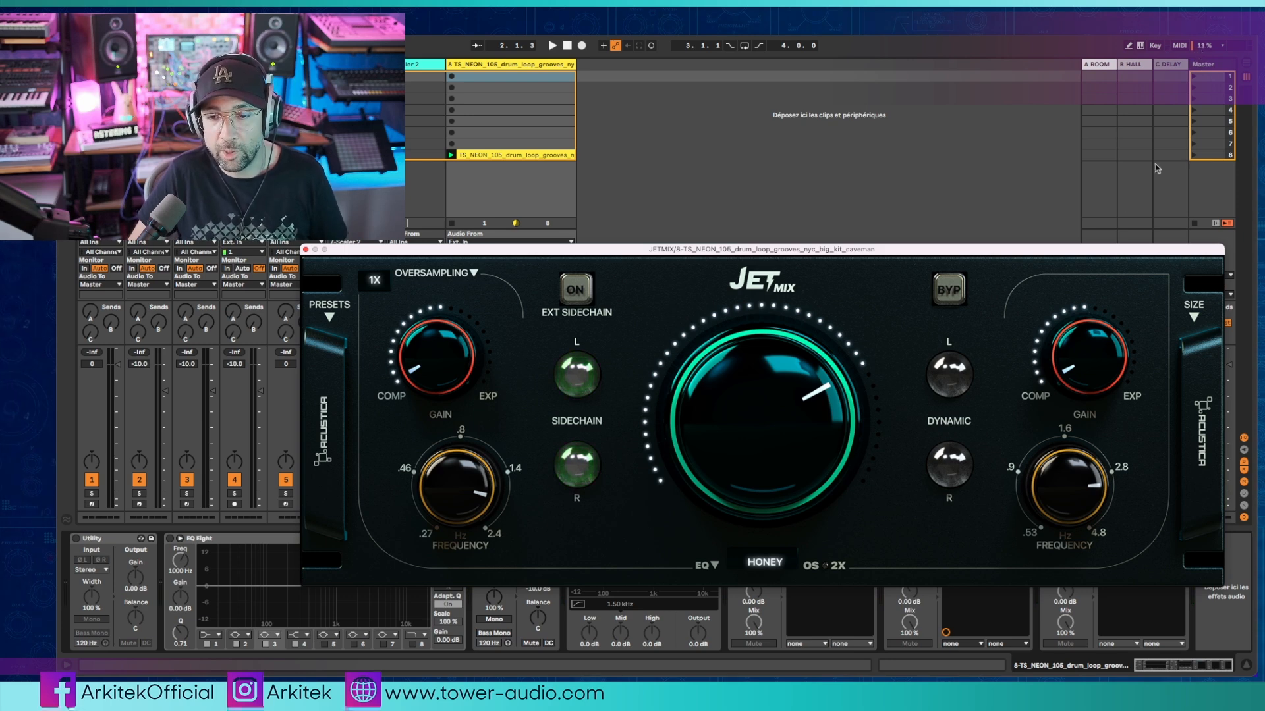
pyautogui.press('space')
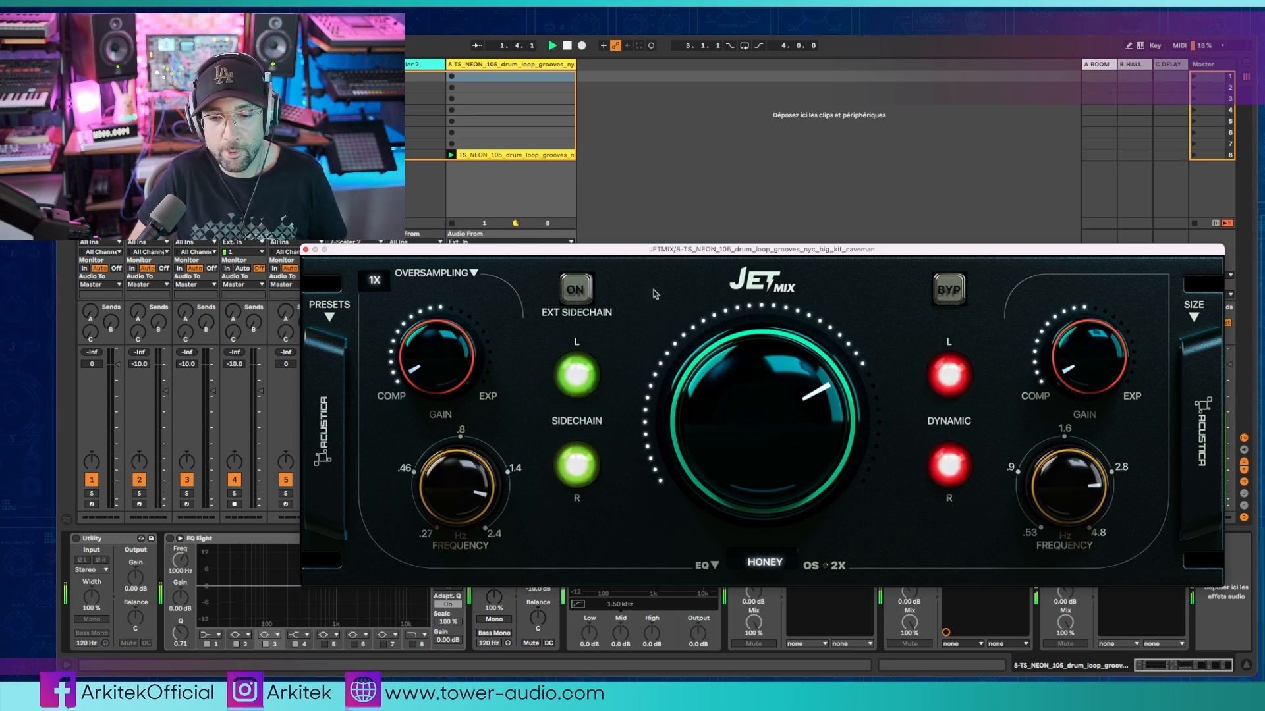
pyautogui.press('space')
# Close and deactivate Jet Mix, activate and open Jet, and play the loop to check its CPU load.
pyautogui.click(306, 250)
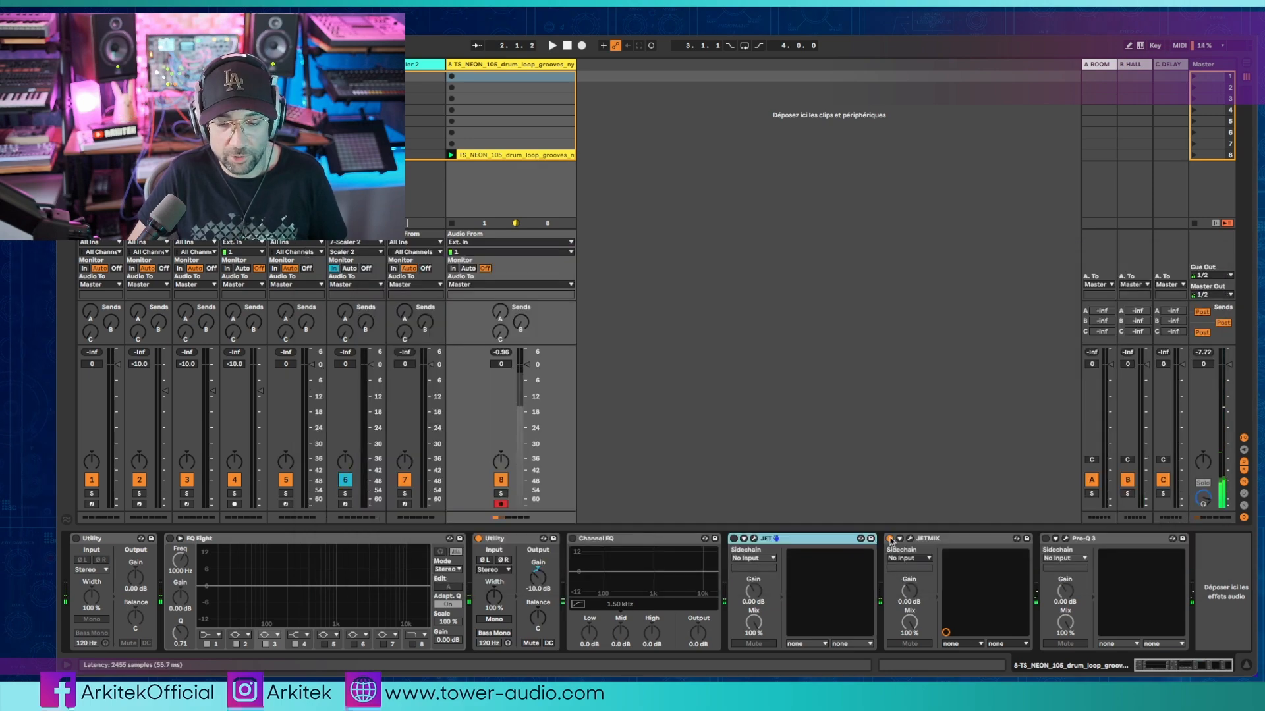
pyautogui.click(734, 539)
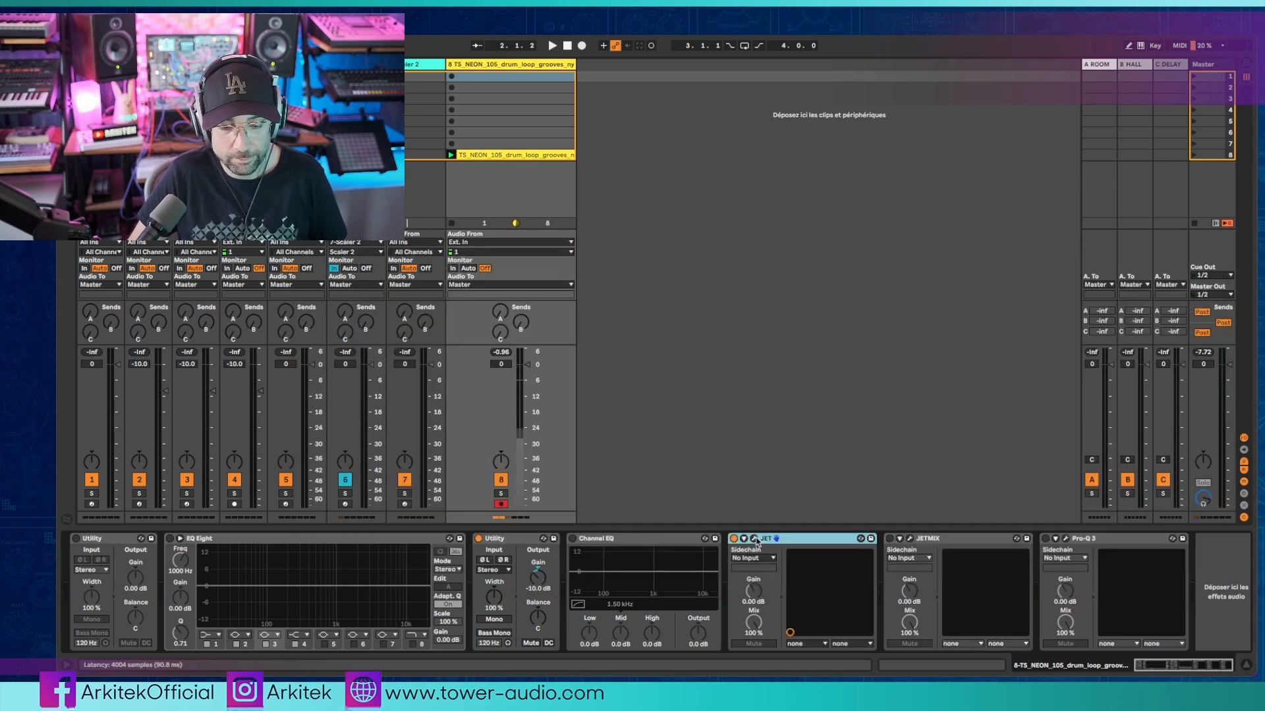
pyautogui.press('space')
pyautogui.press('super+alt+p')
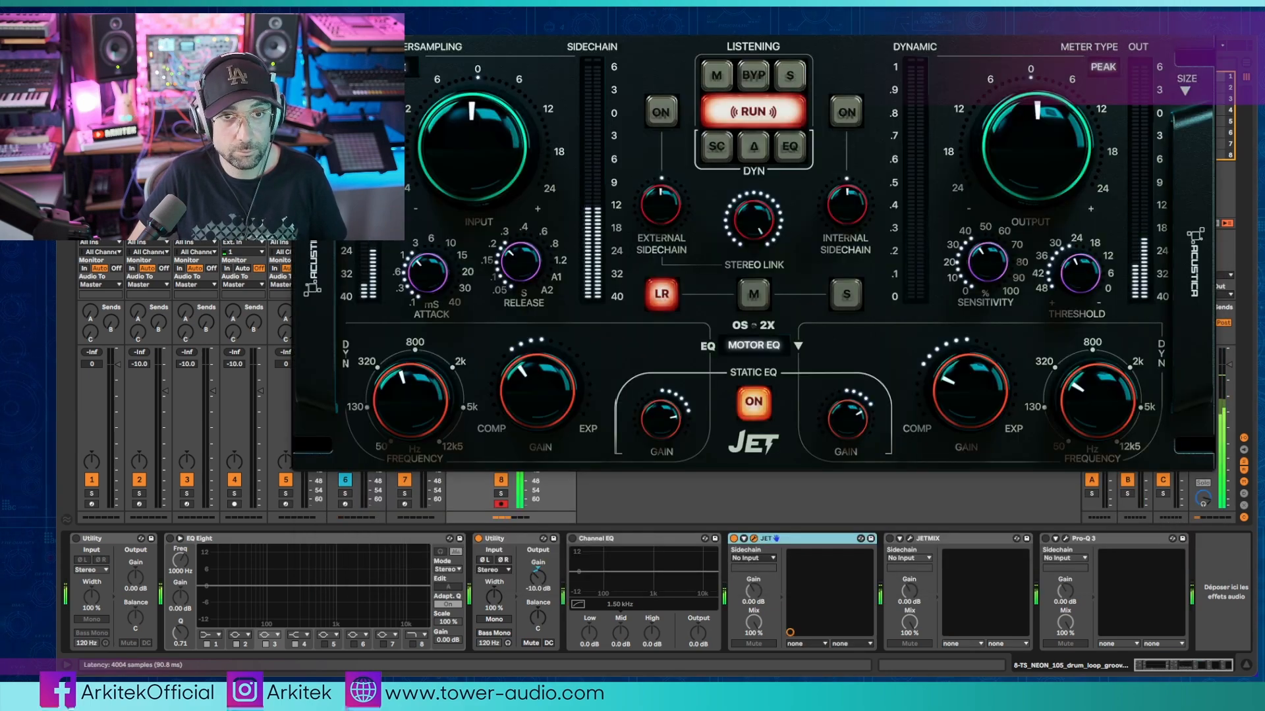
pyautogui.moveTo(867, 23); pyautogui.dragTo(876, 125)
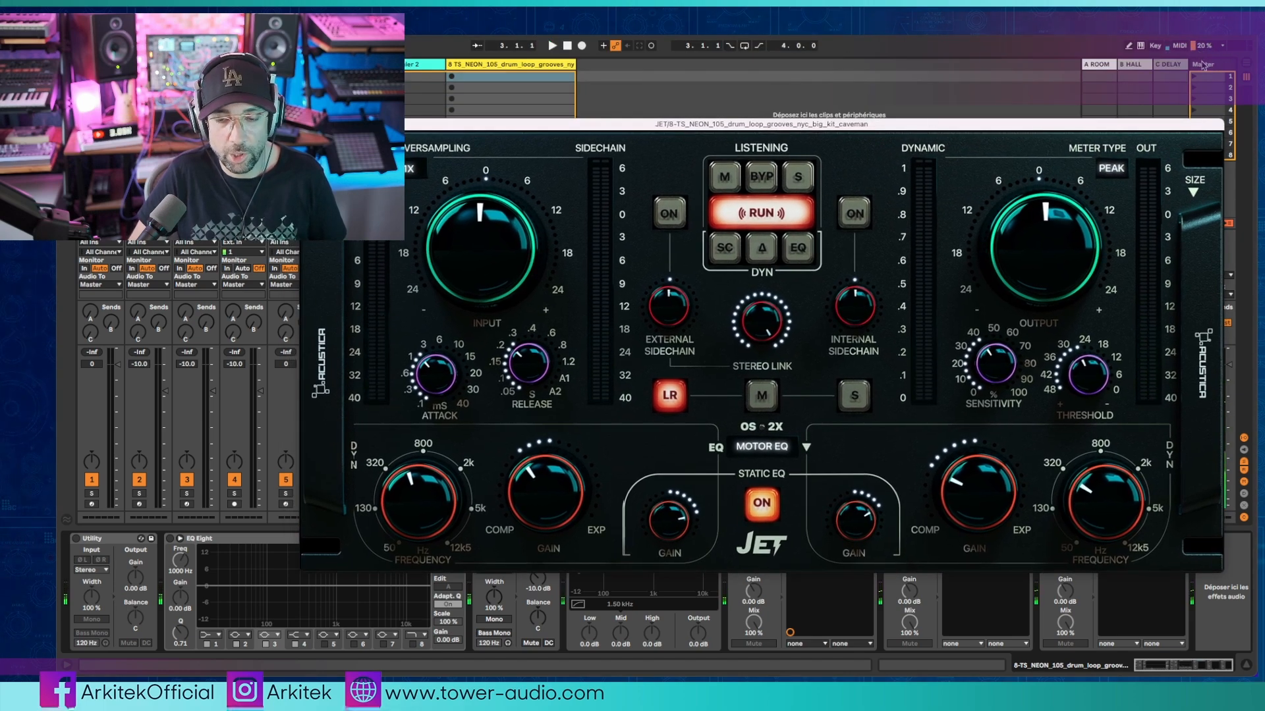
pyautogui.moveTo(1169, 125); pyautogui.dragTo(1178, 73)
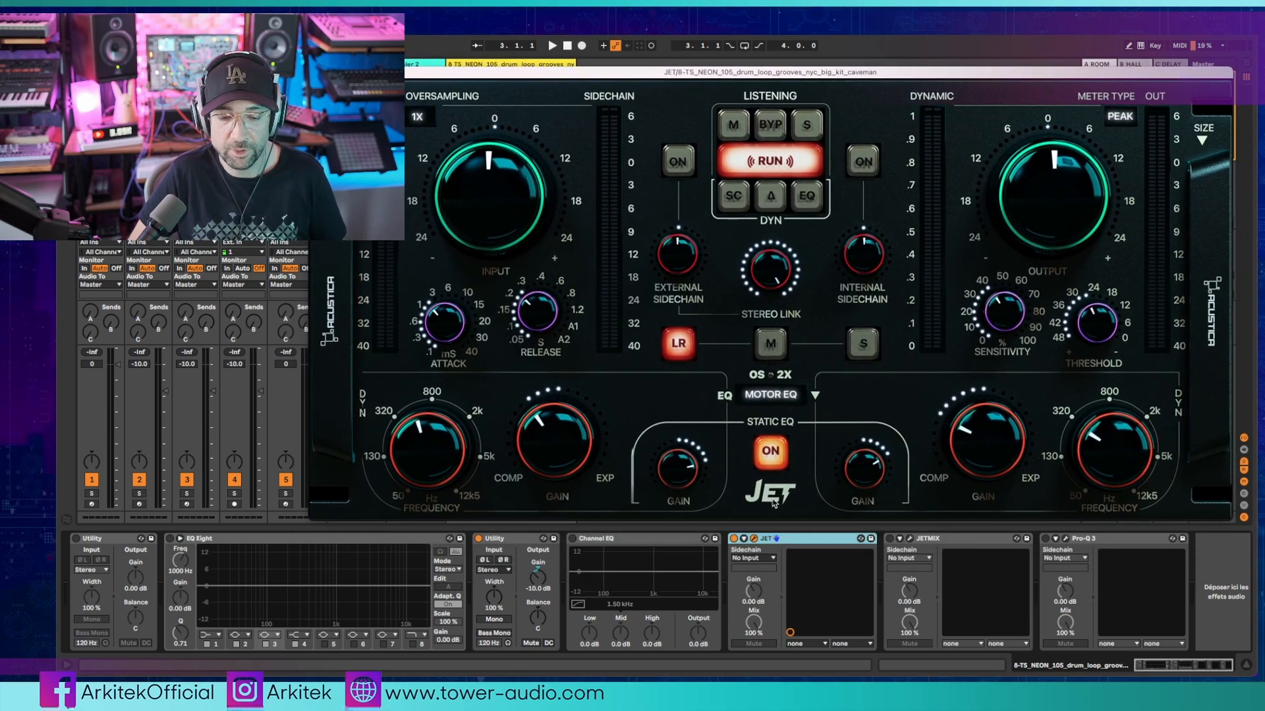
# Deactivate Jet to compare the CPU load, and change its EQ type to ALG PK A ASM.
pyautogui.click(734, 539)
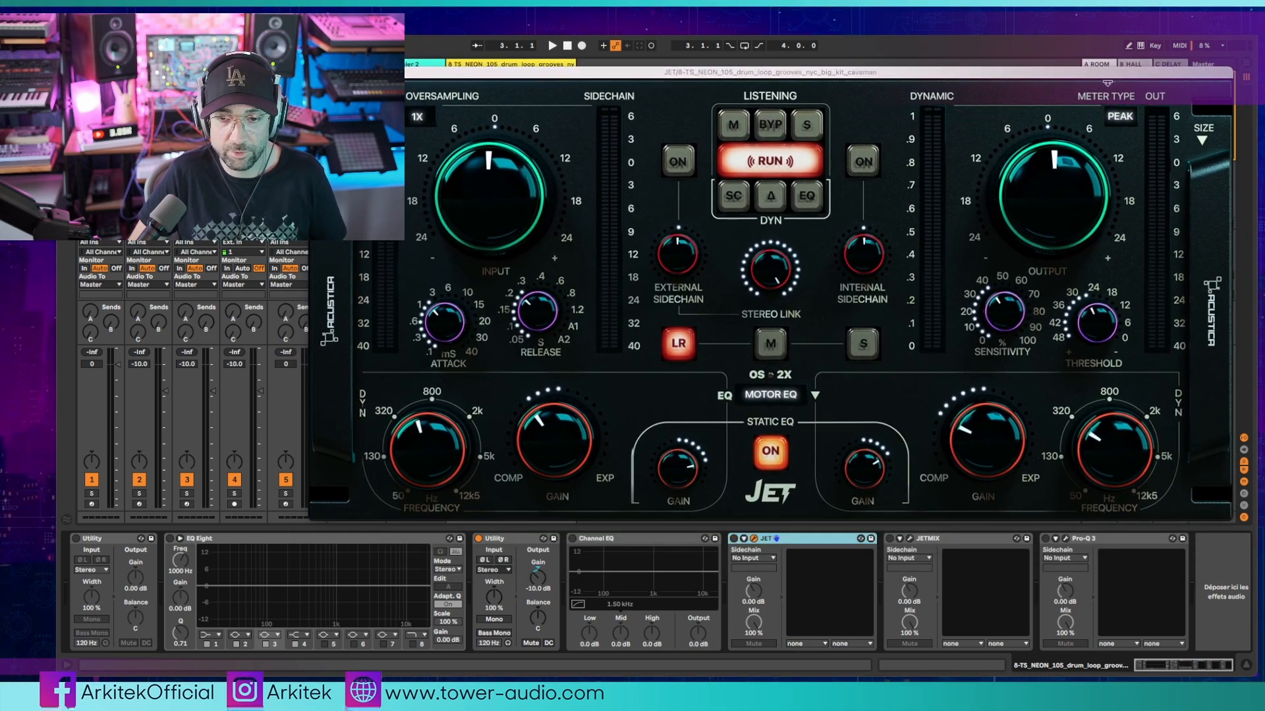
pyautogui.moveTo(1107, 74); pyautogui.dragTo(1092, 131)
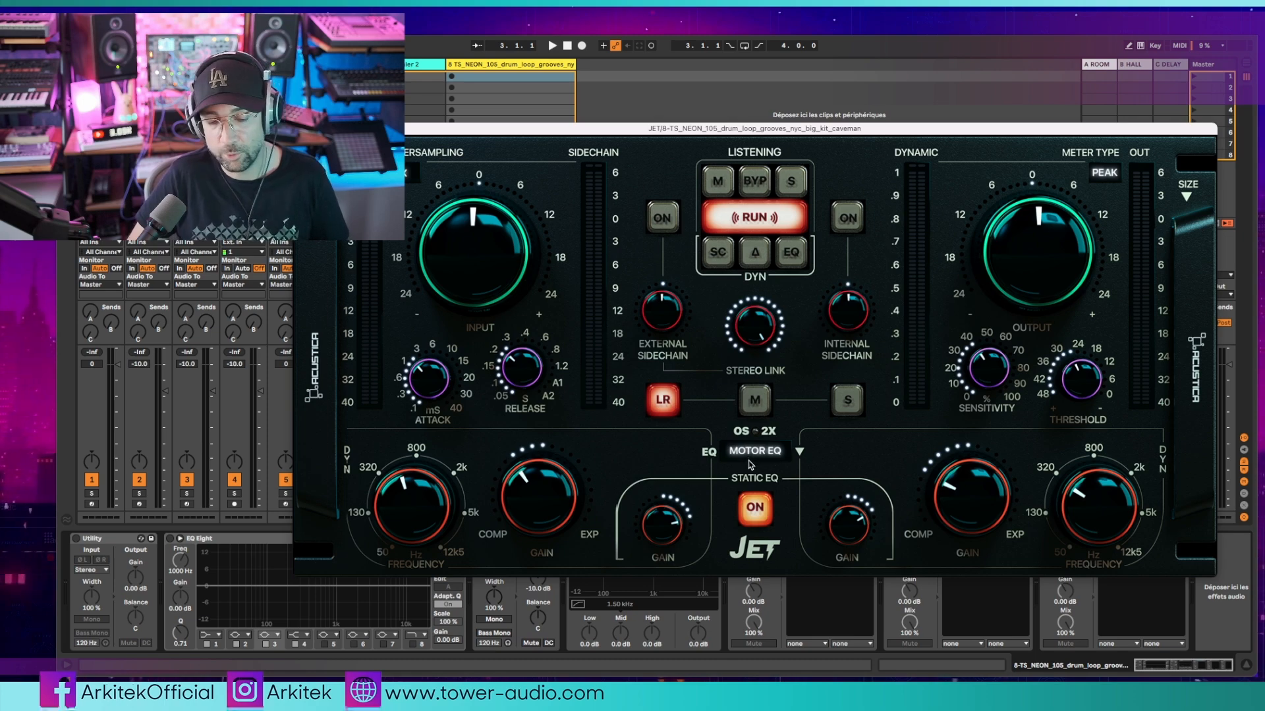
pyautogui.click(787, 452)
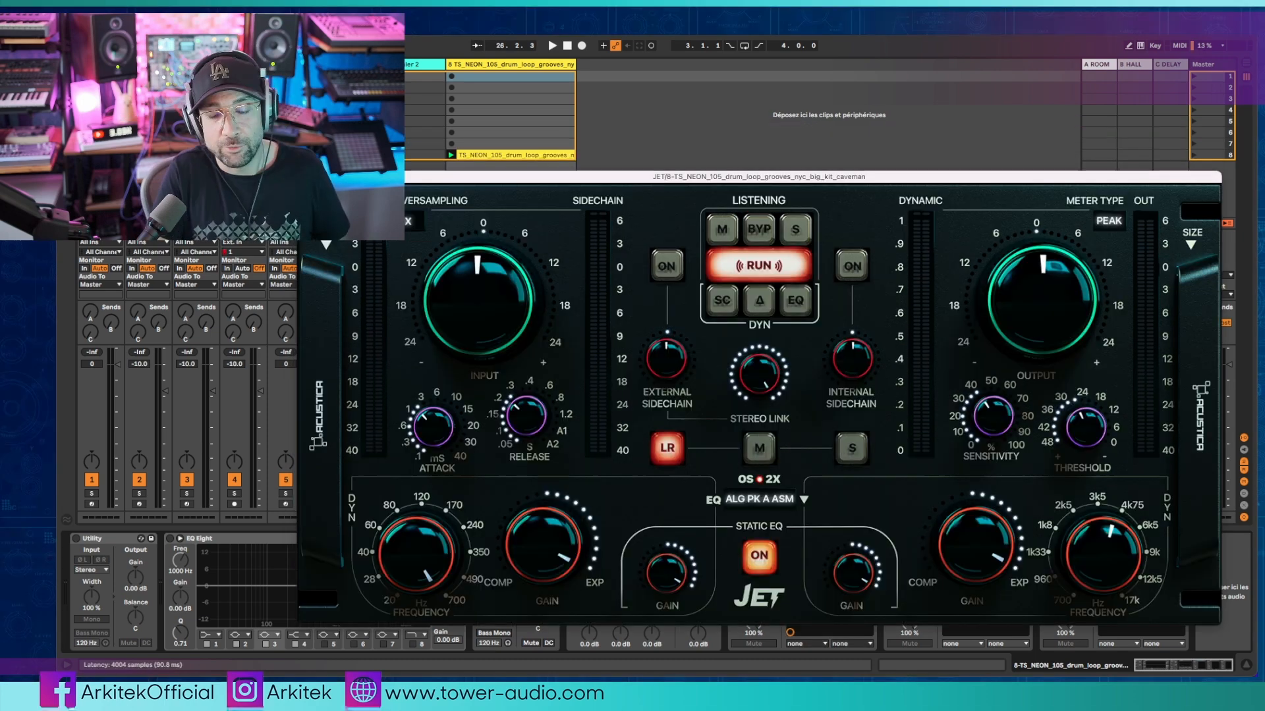